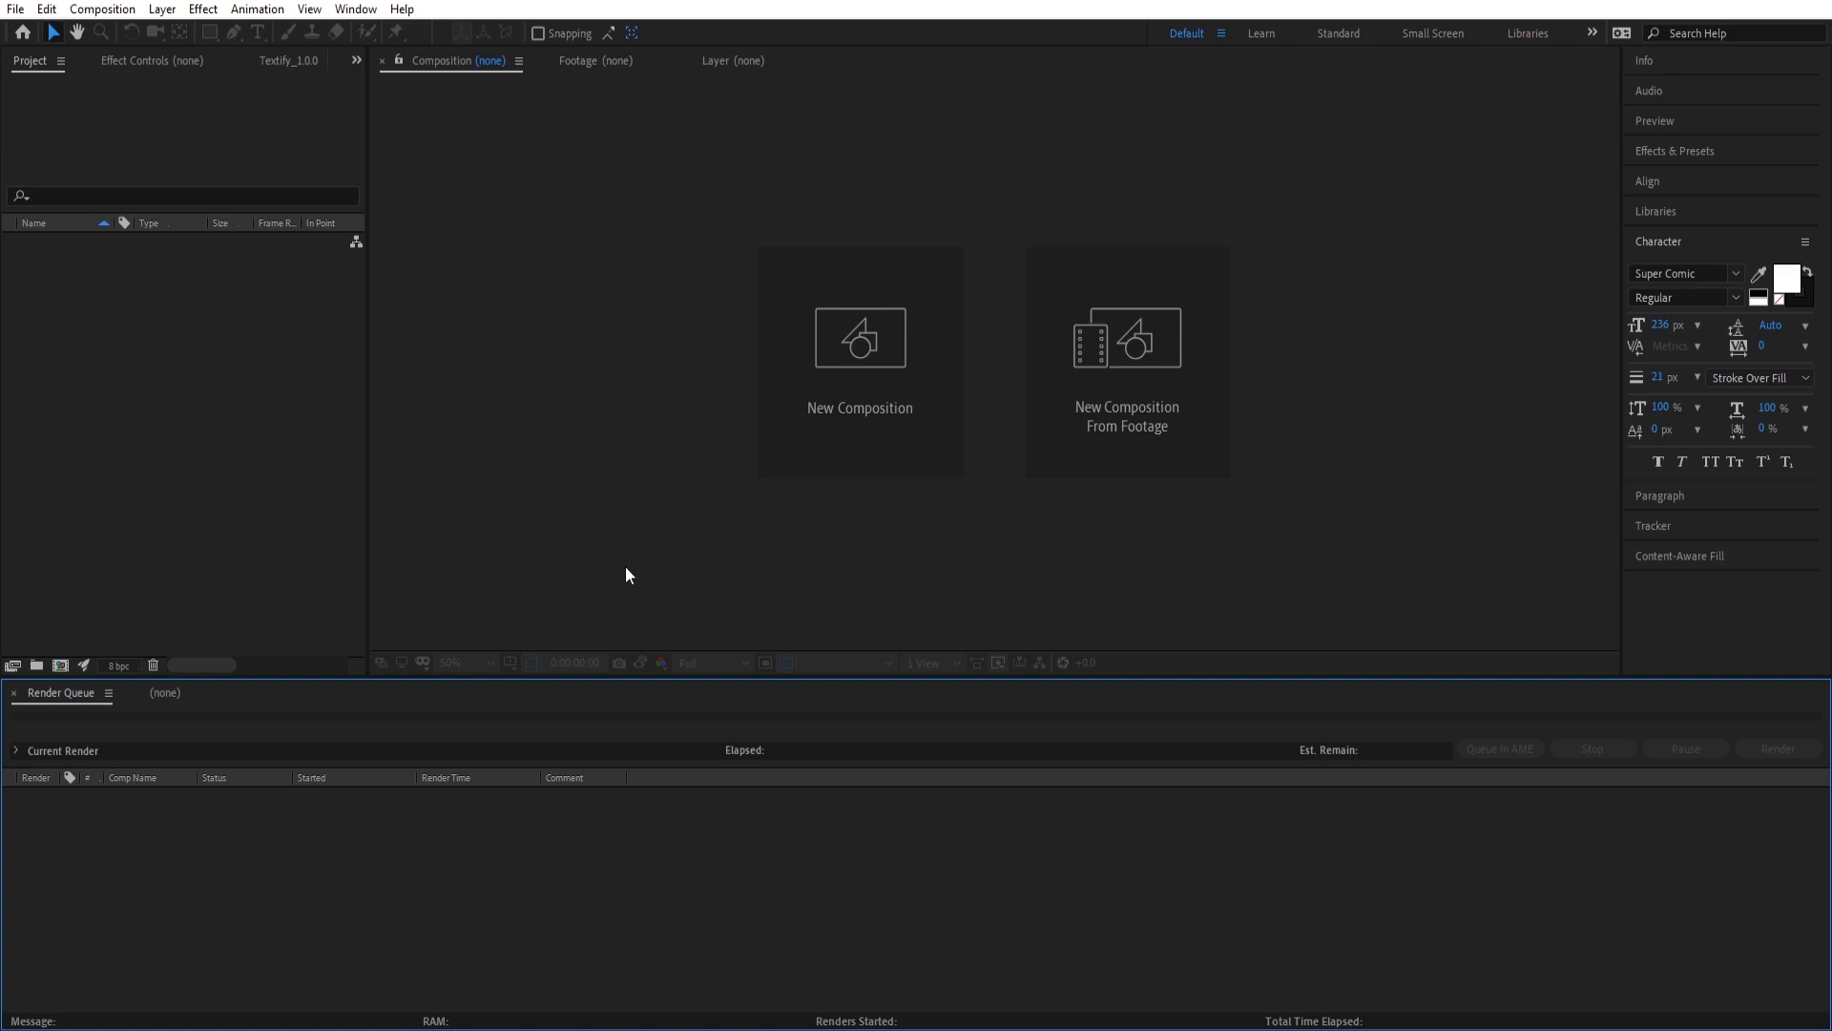
Step: Start a new composition and set its width and height to 3000 px each
click(933, 469)
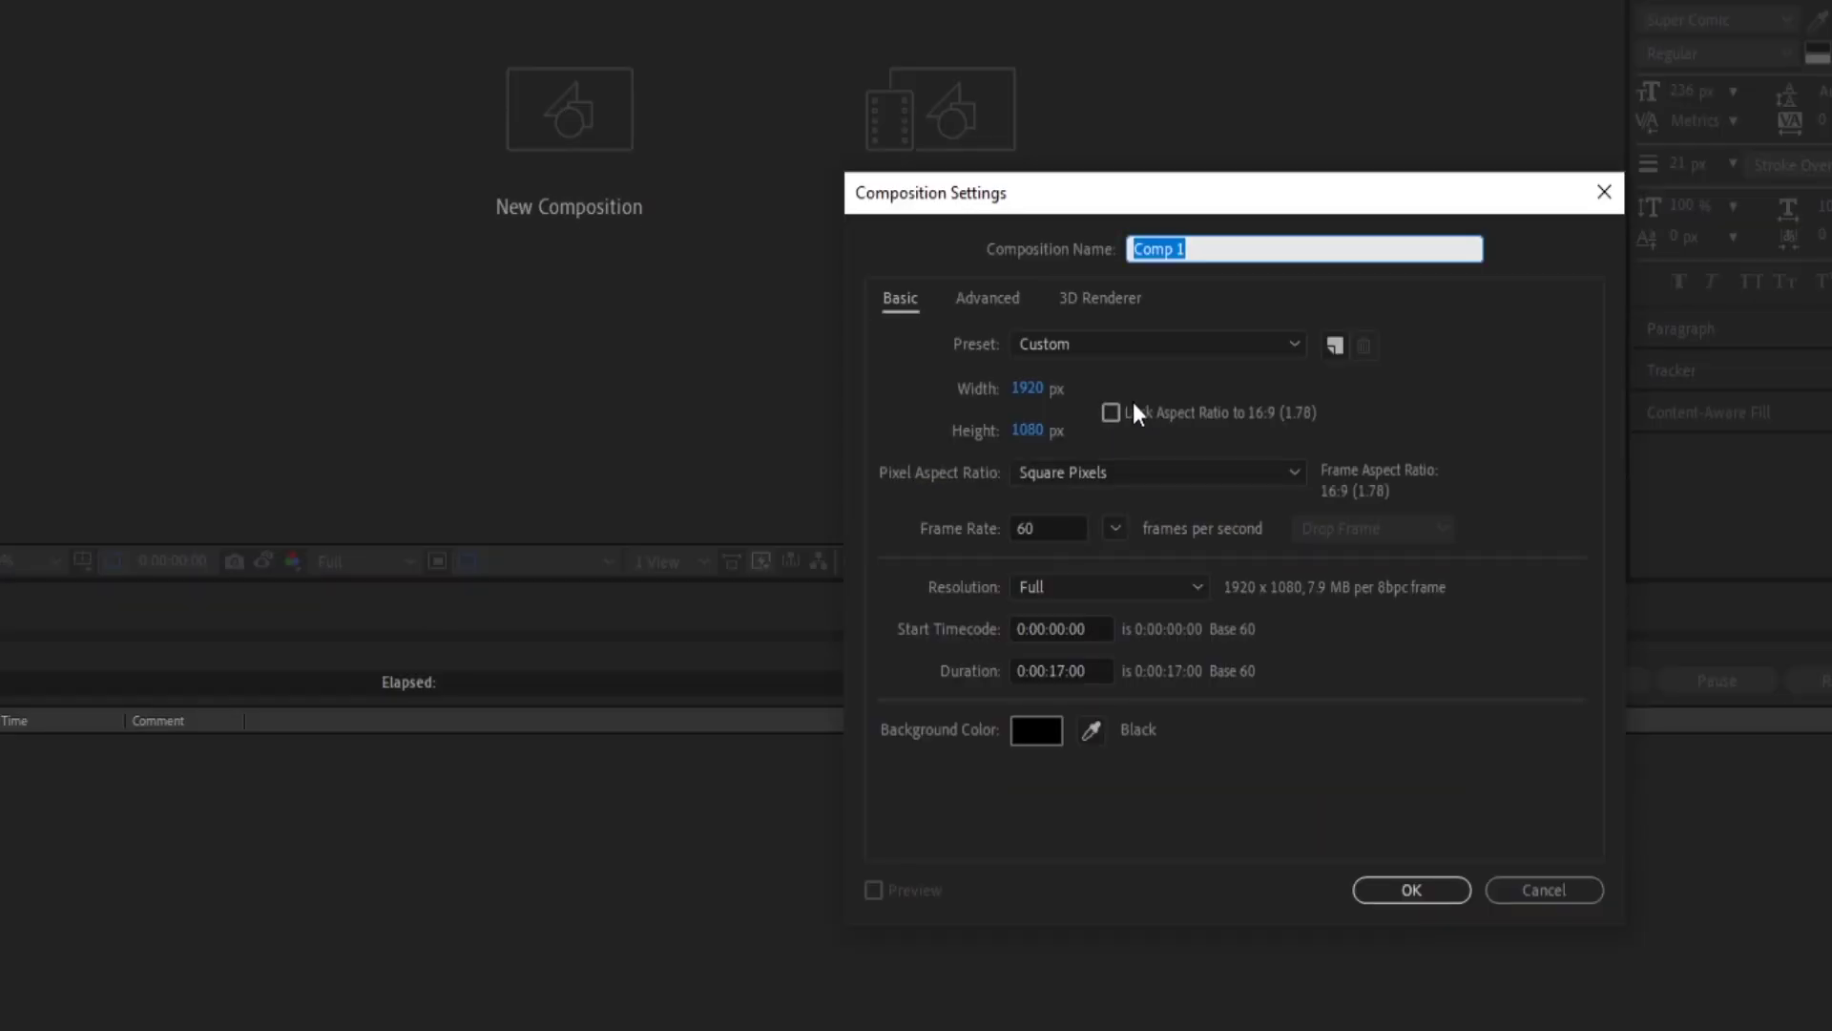
click(1112, 413)
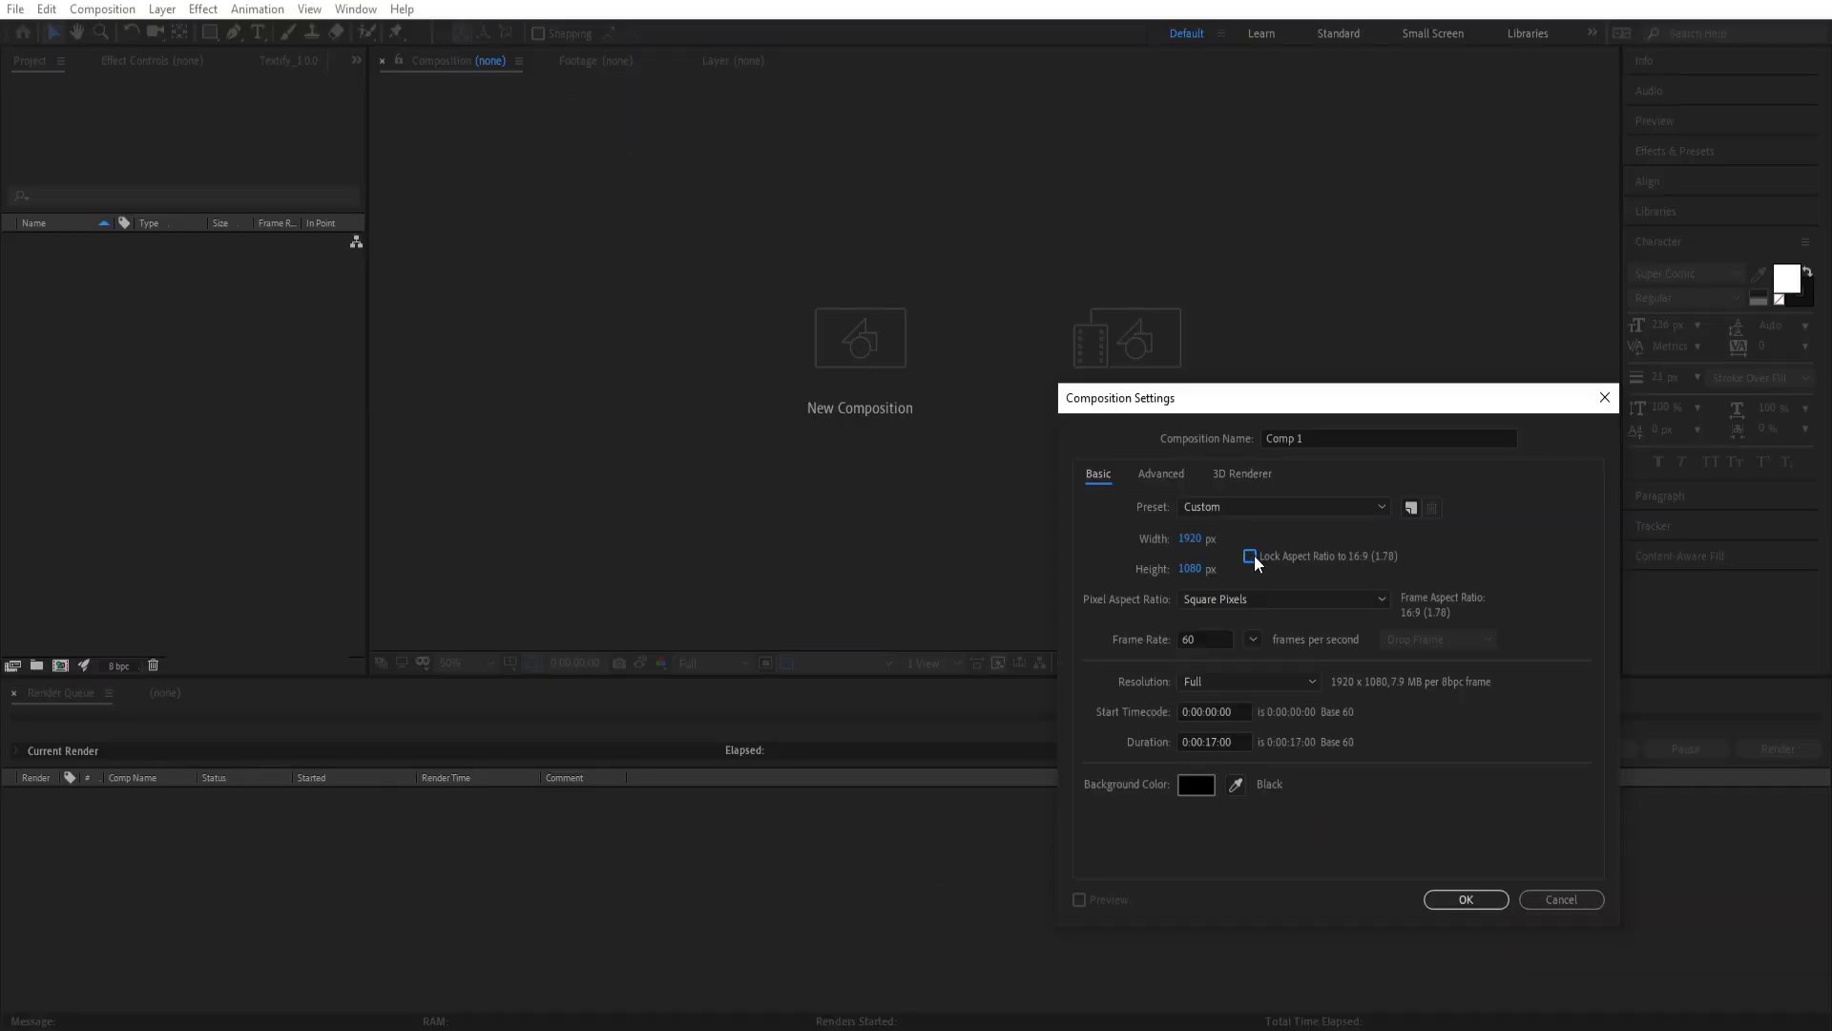
click(1185, 539)
text(3000)
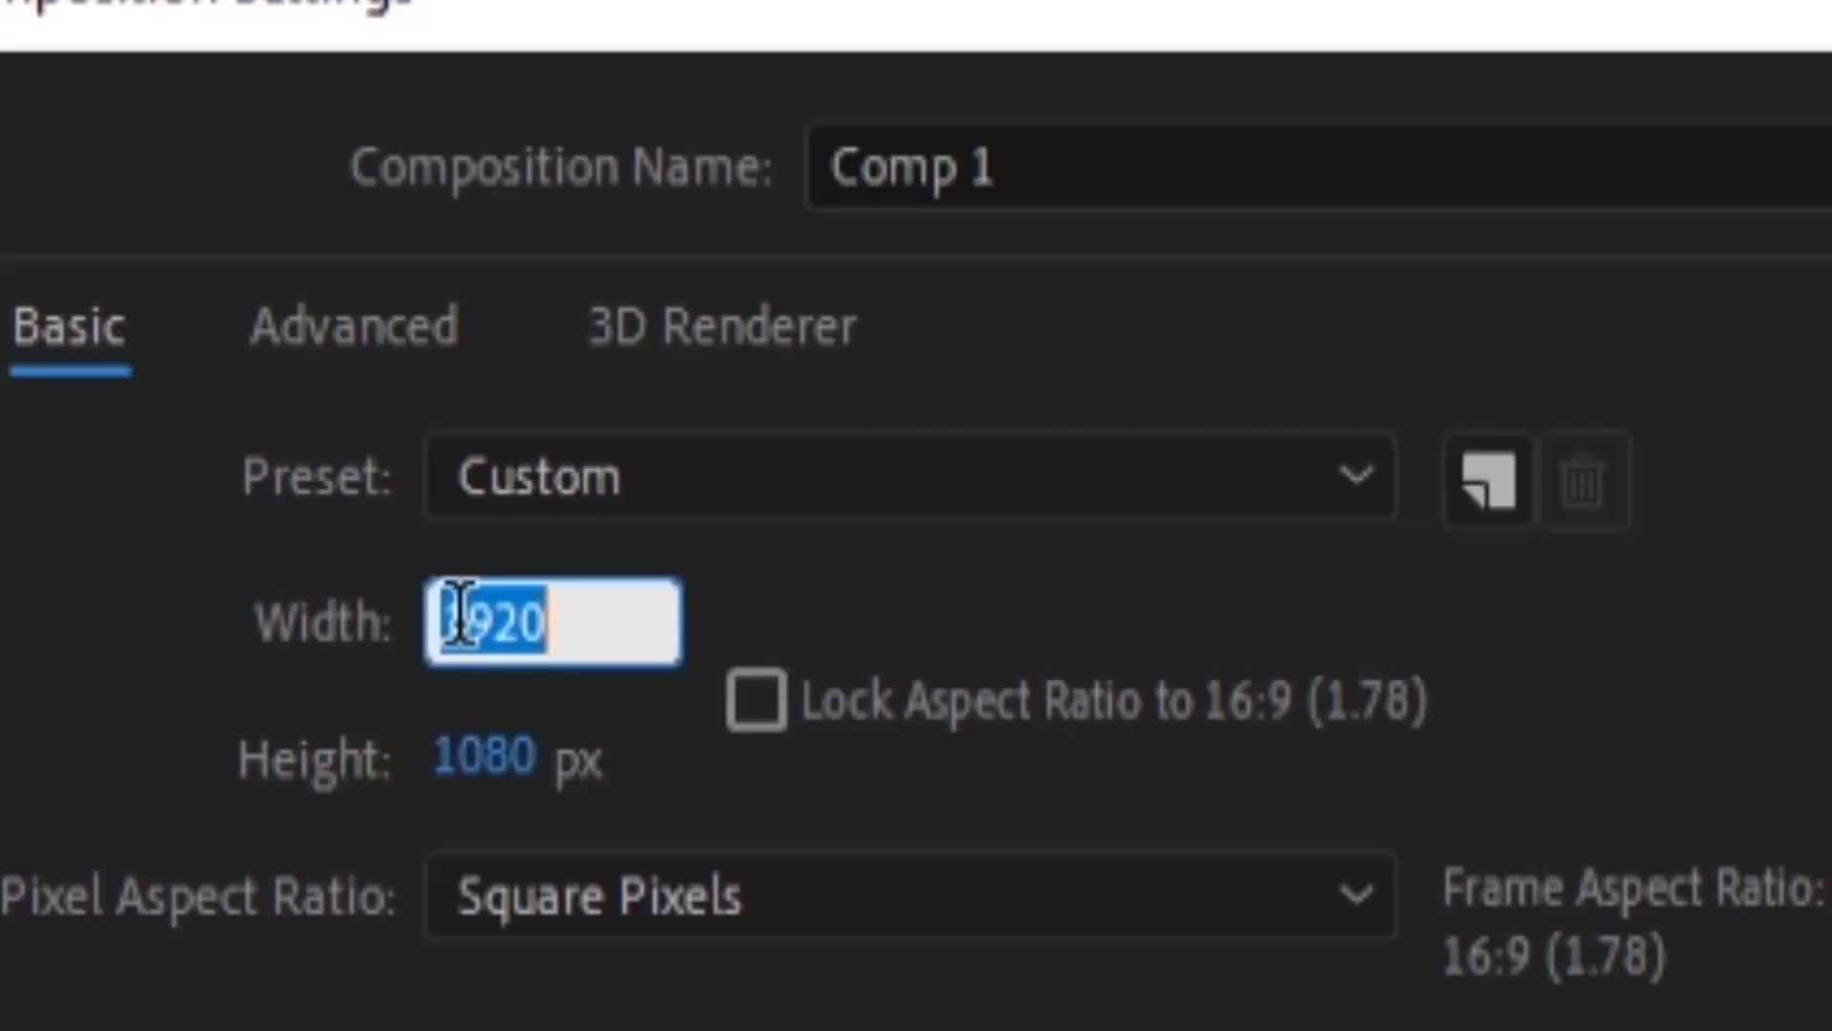
key(Tab)
text(3000)
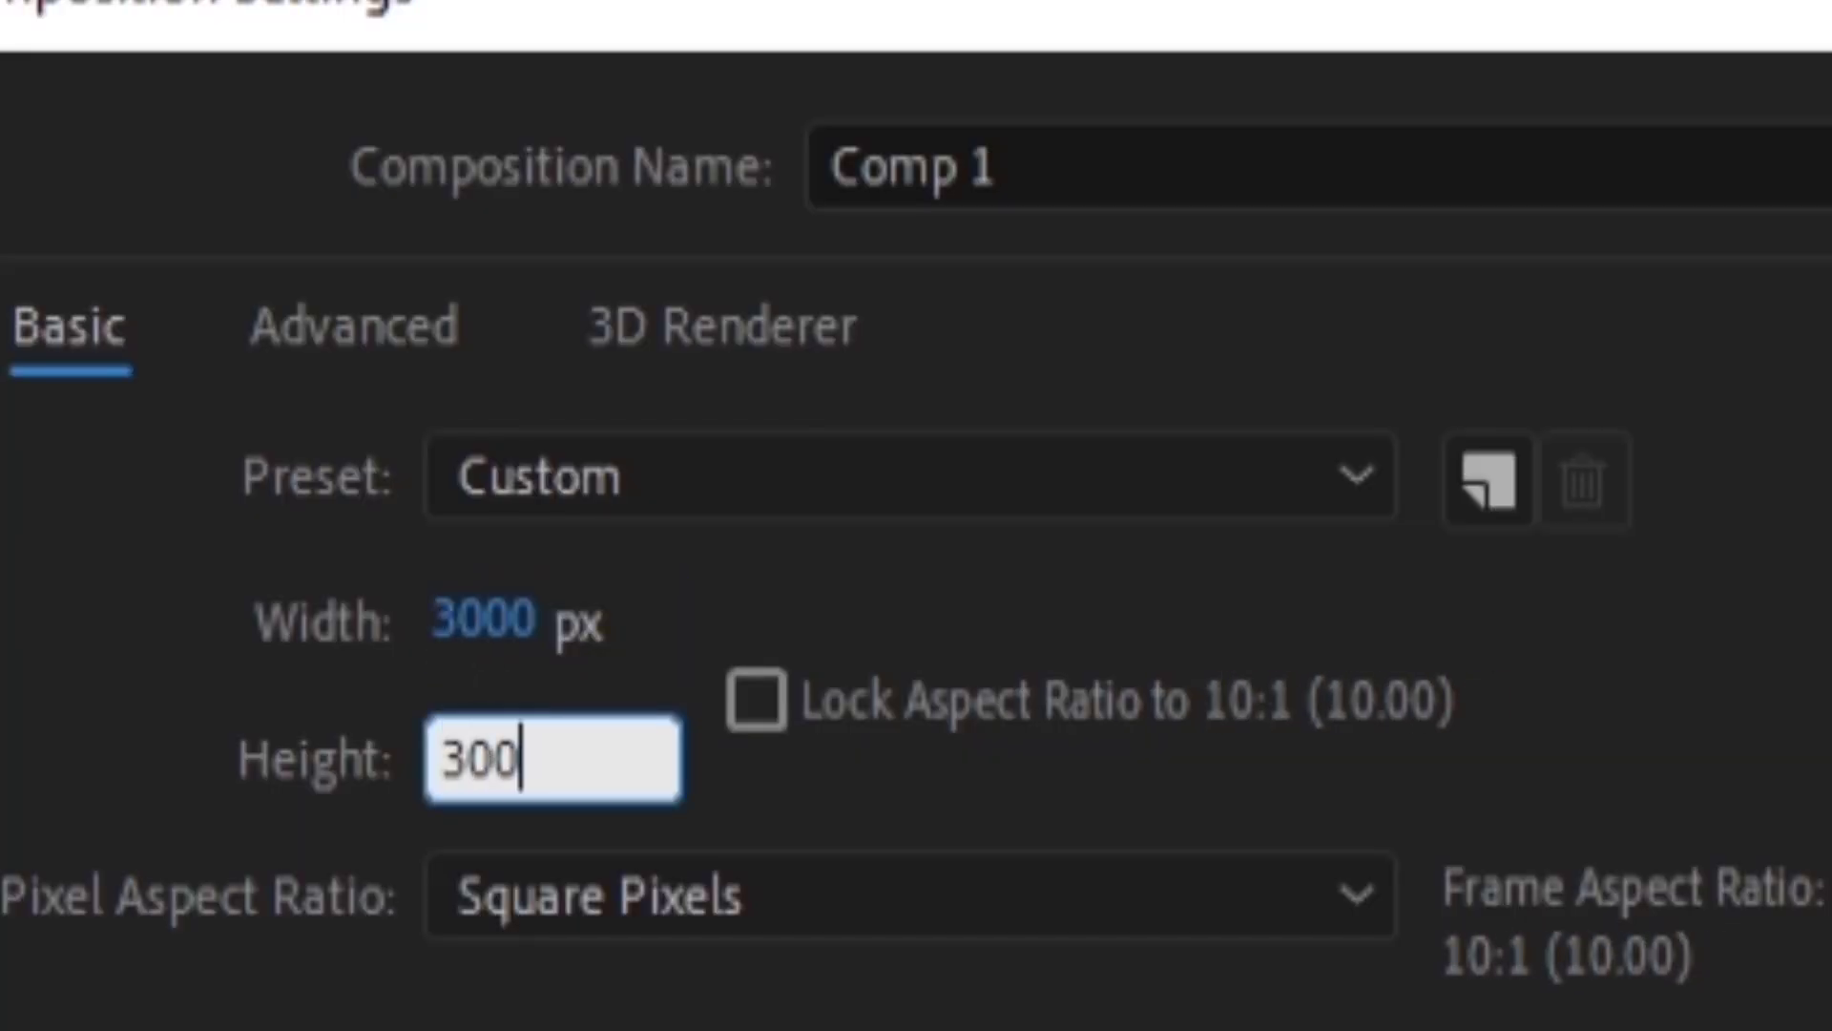
click(195, 586)
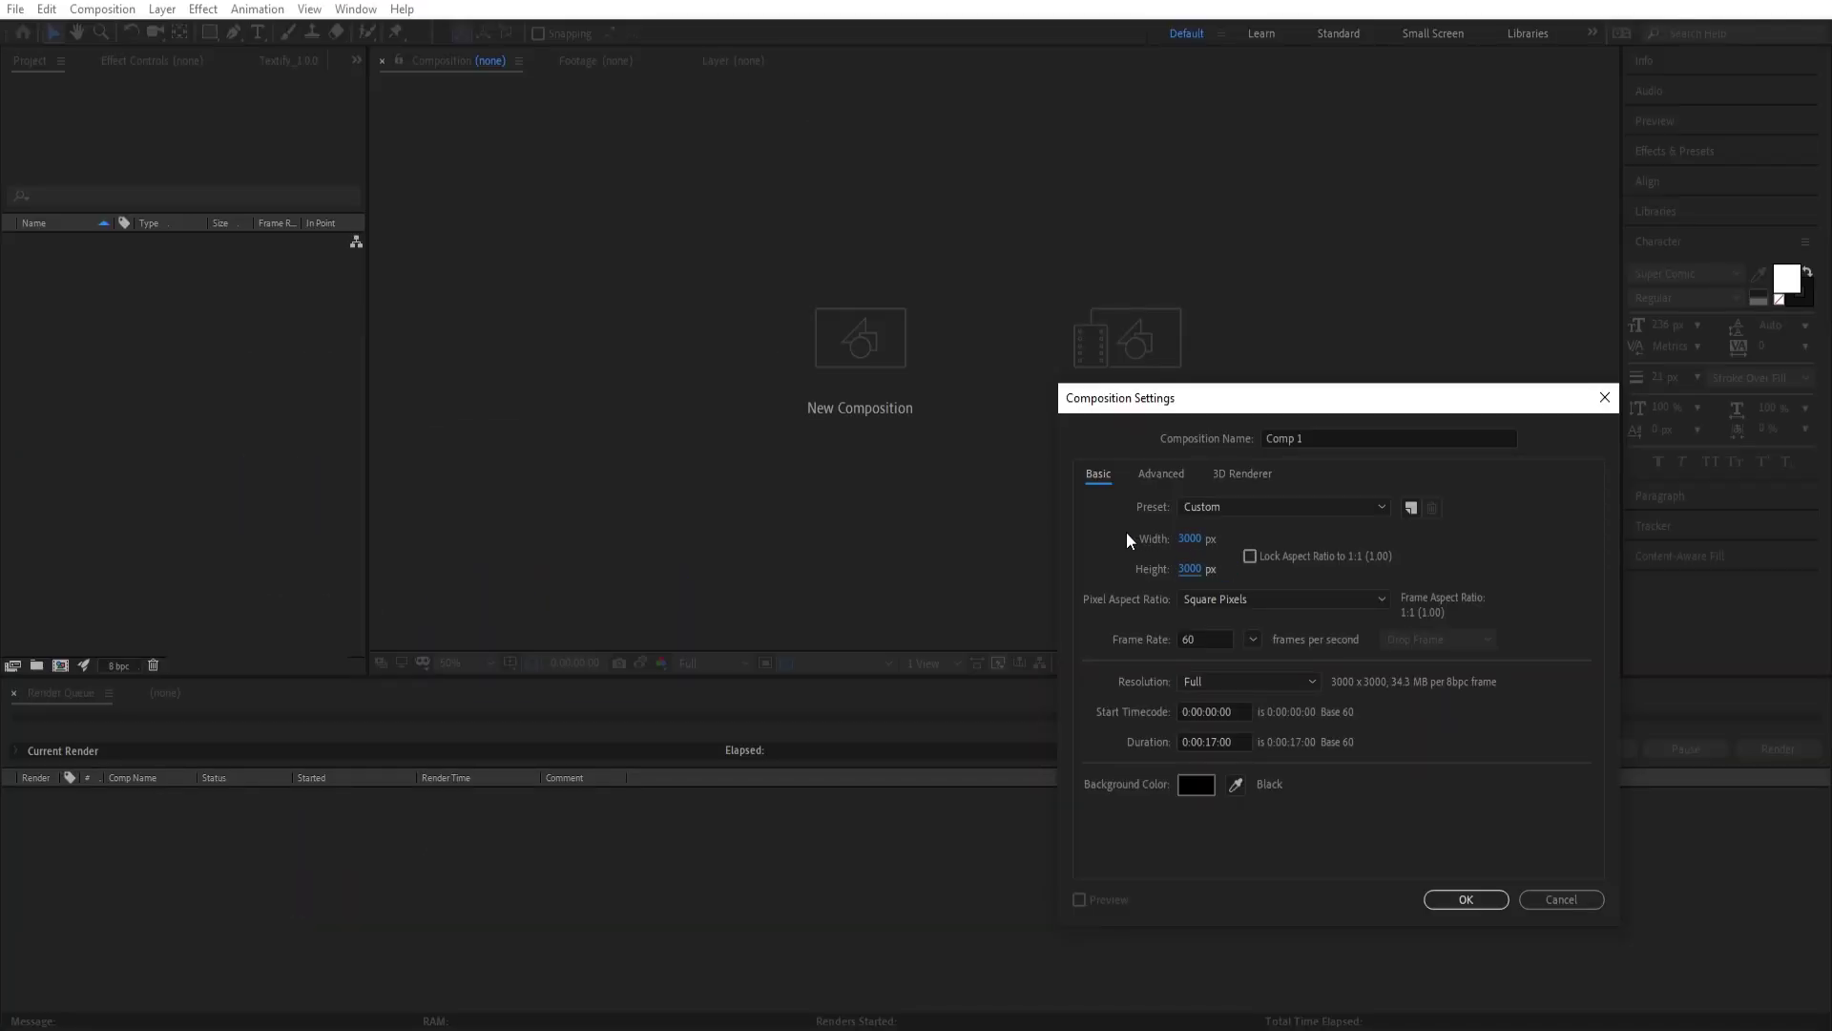
Step: Name the new composition Radial Wipe and create it
click(1378, 441)
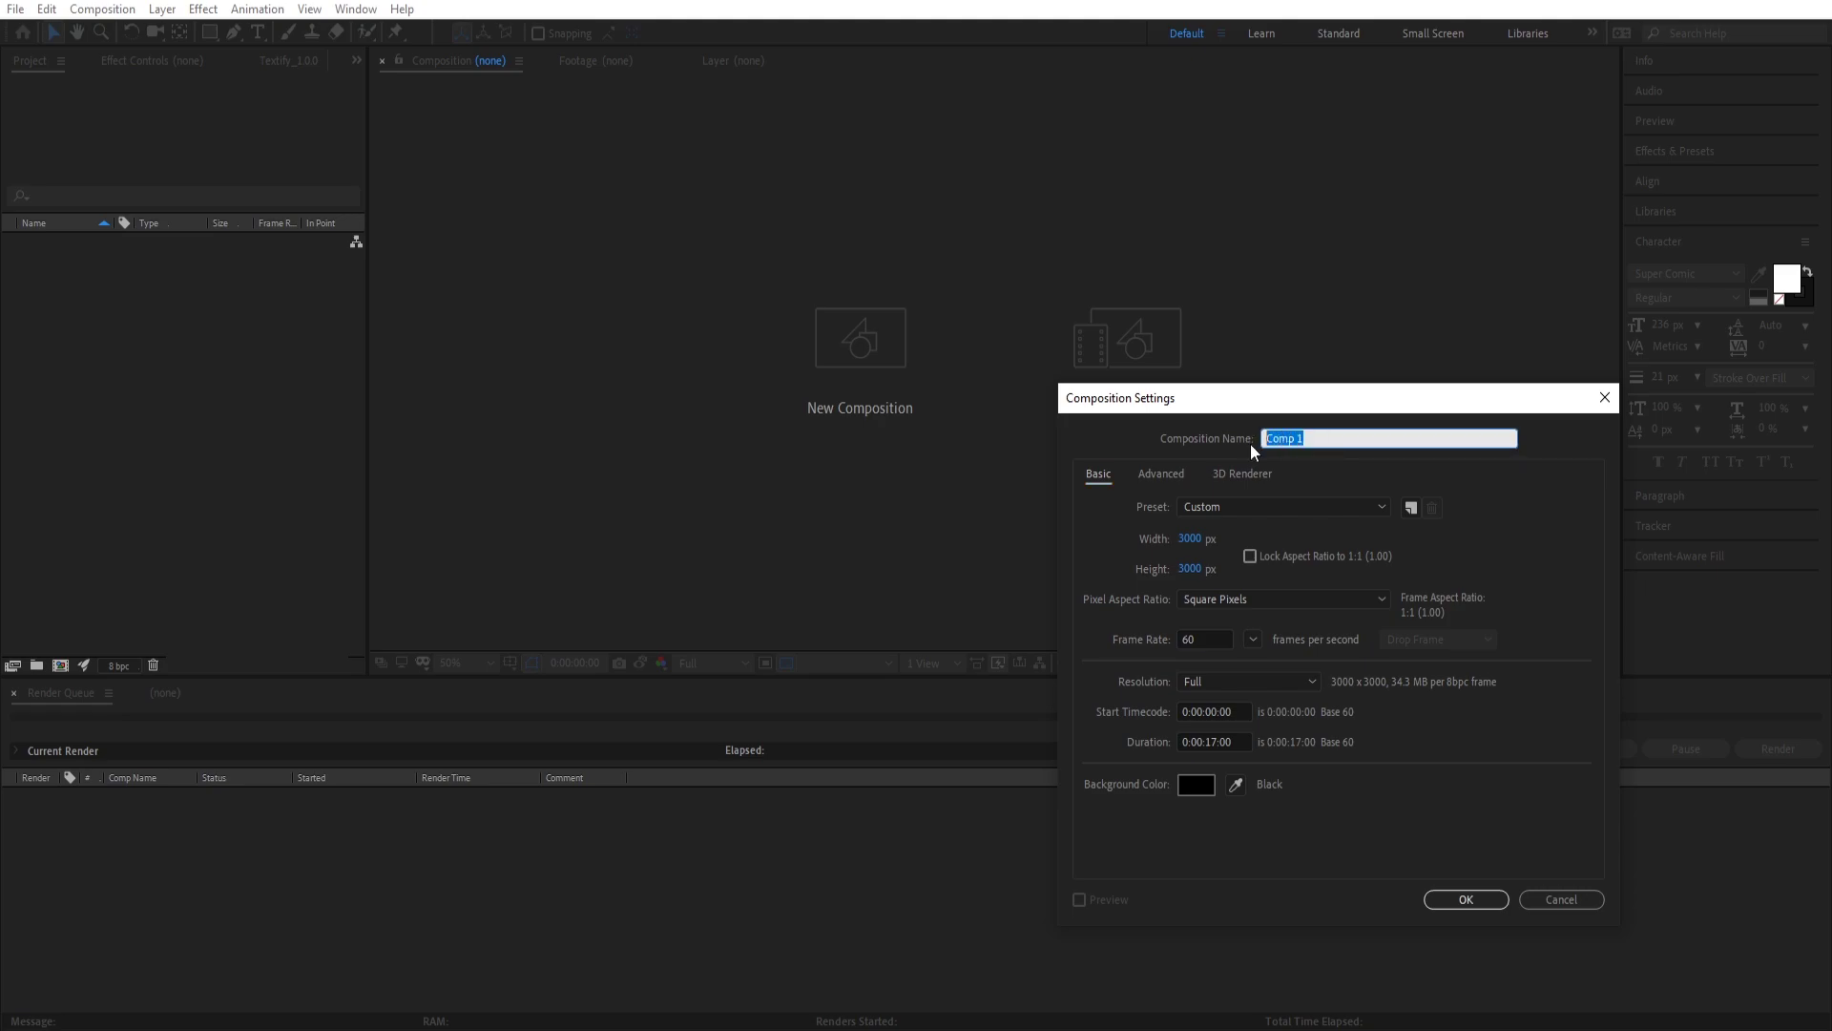
text(Radial Wi)
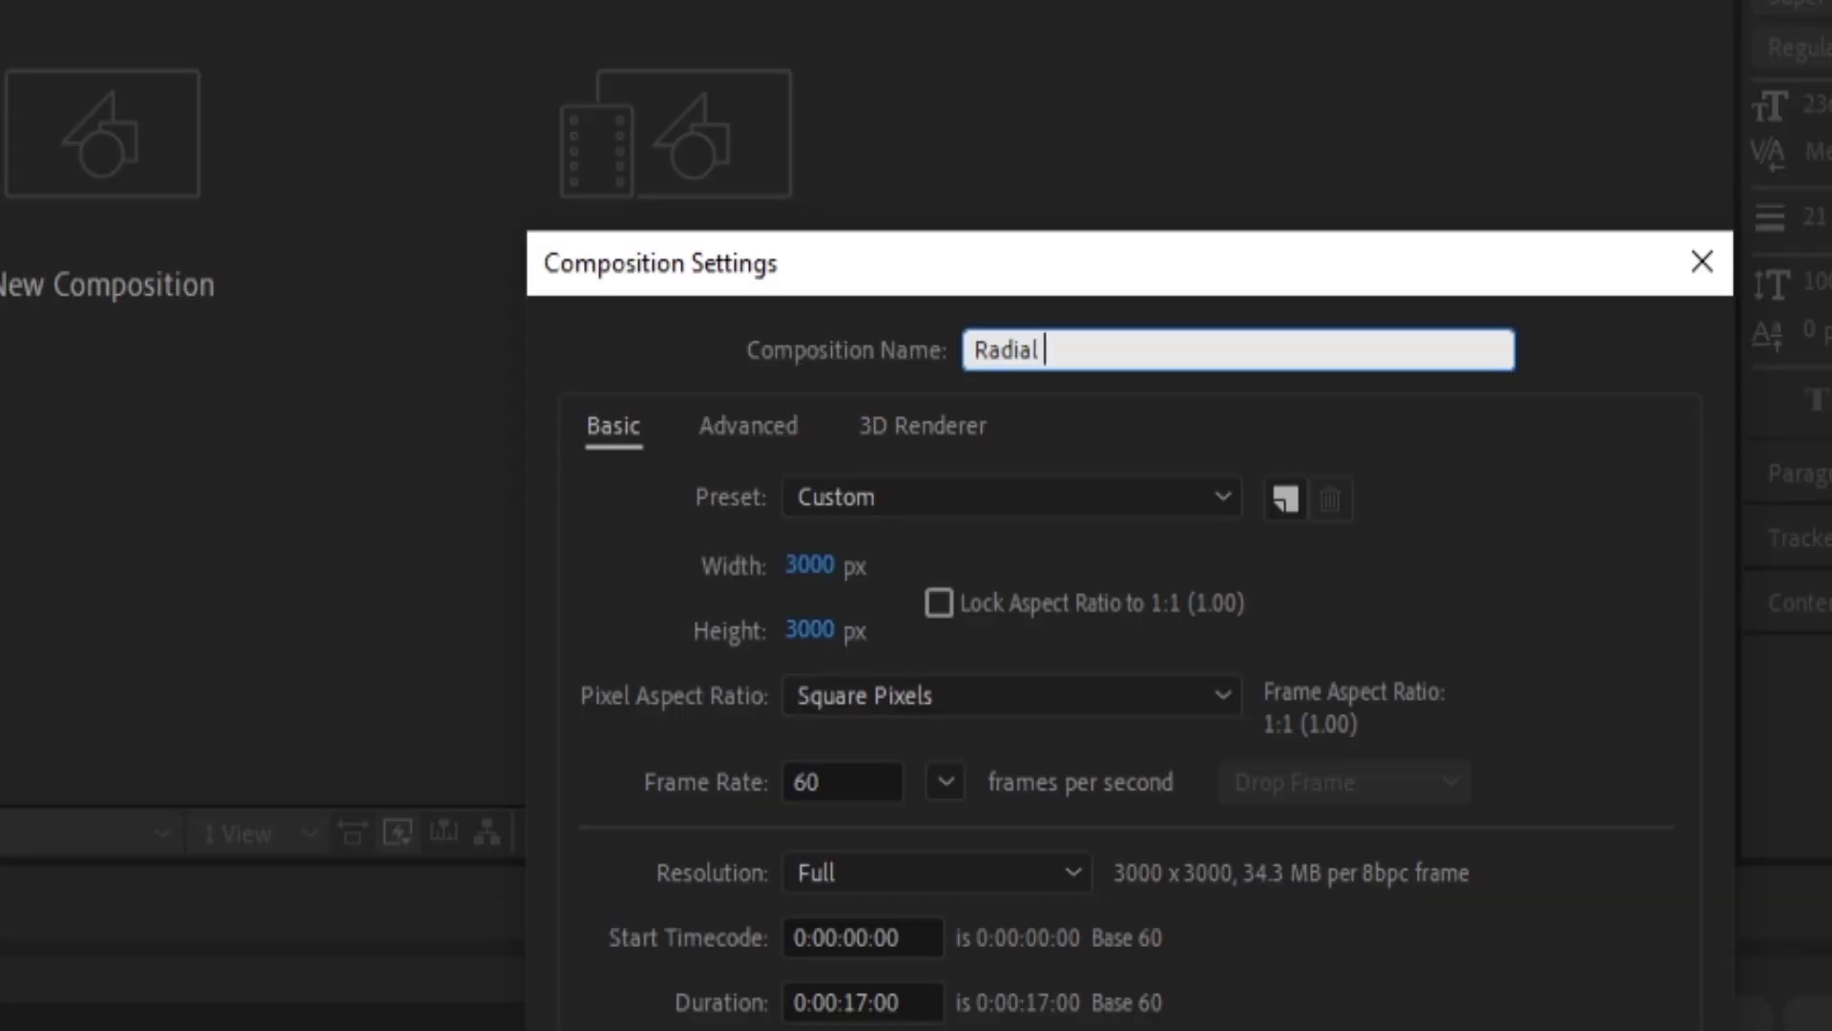
text(pe)
key(Return)
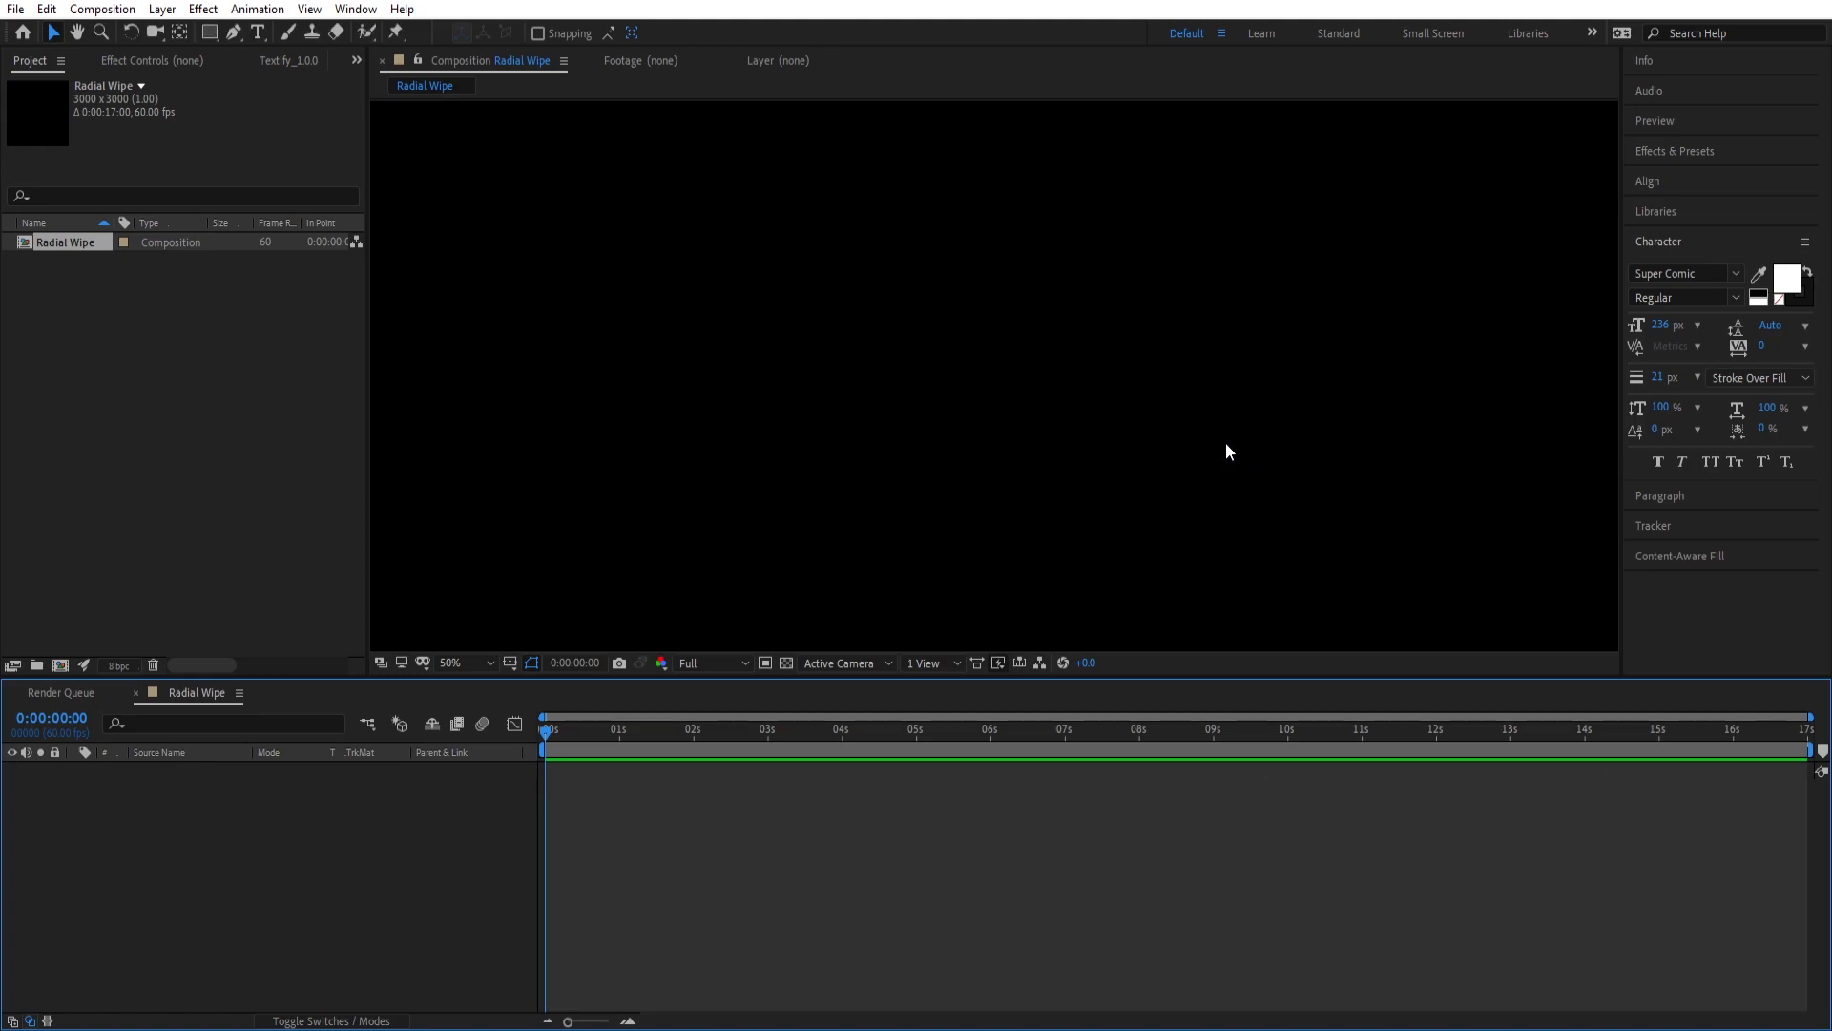
Step: Draw a circle about 2970 px across as a shape layer and centre it horizontally and vertically in the composition
click(464, 662)
click(531, 334)
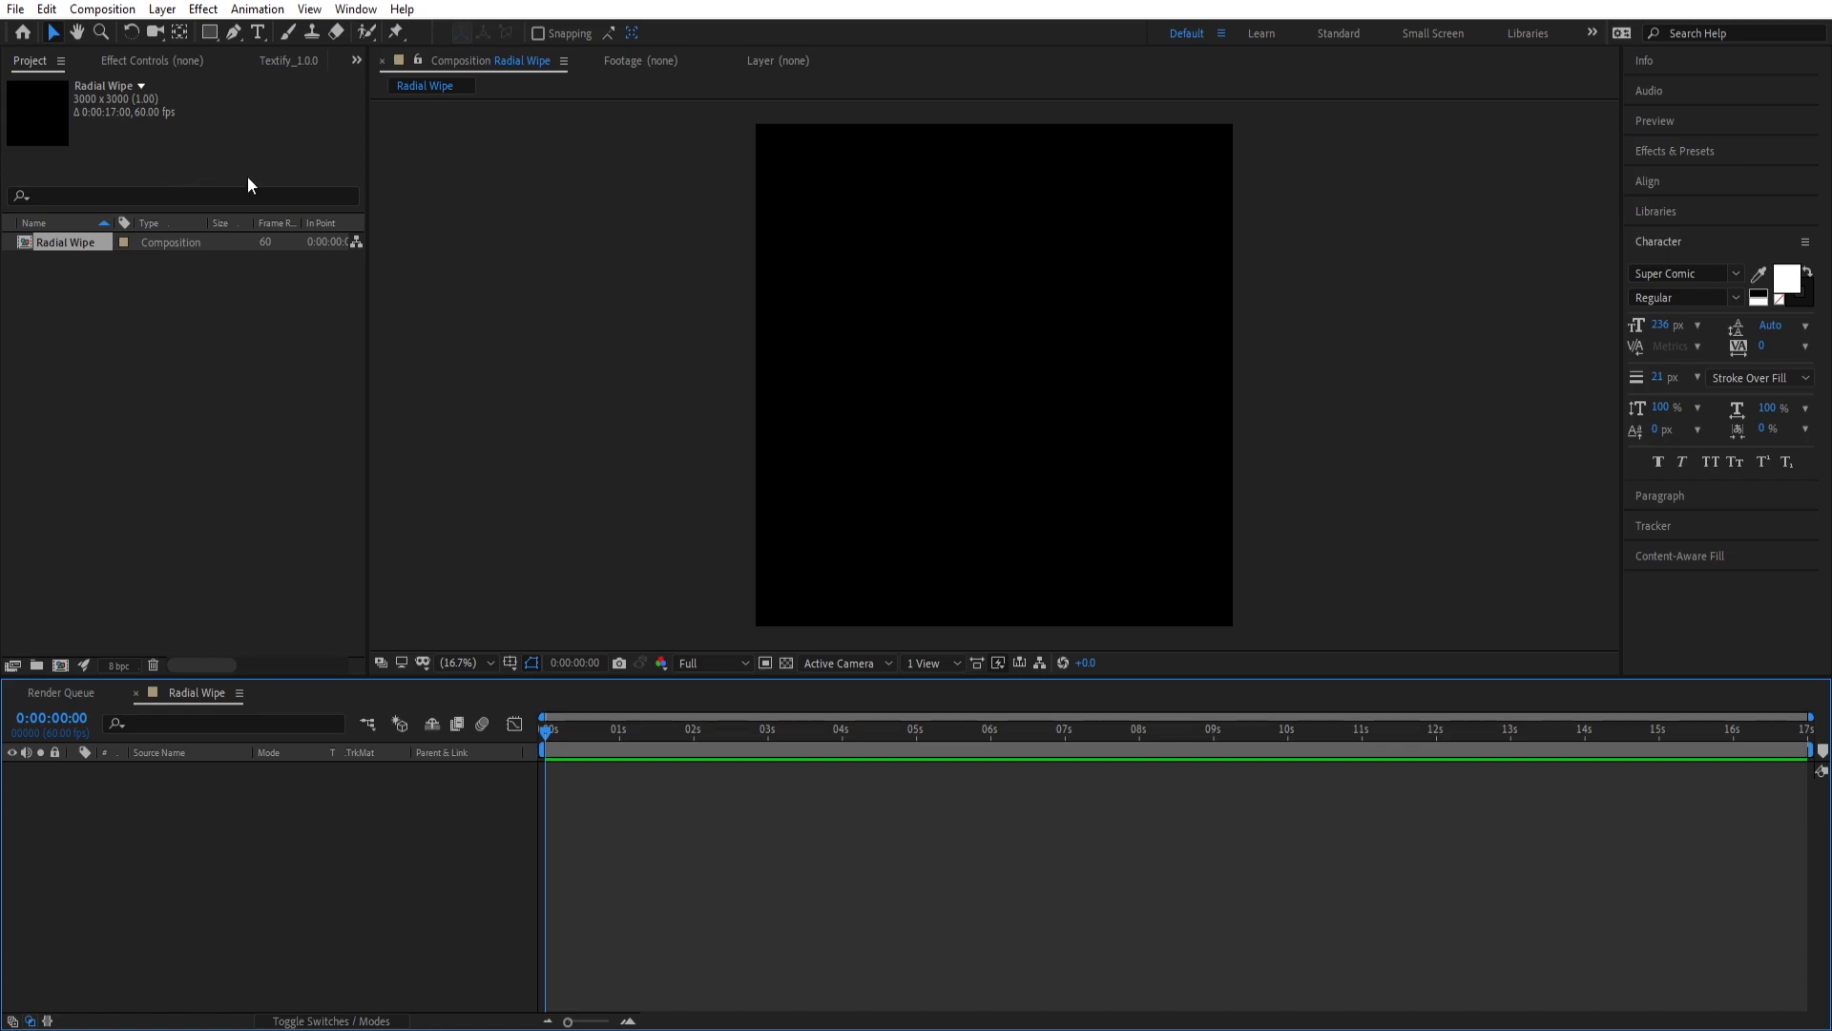
drag(204, 35, 291, 75)
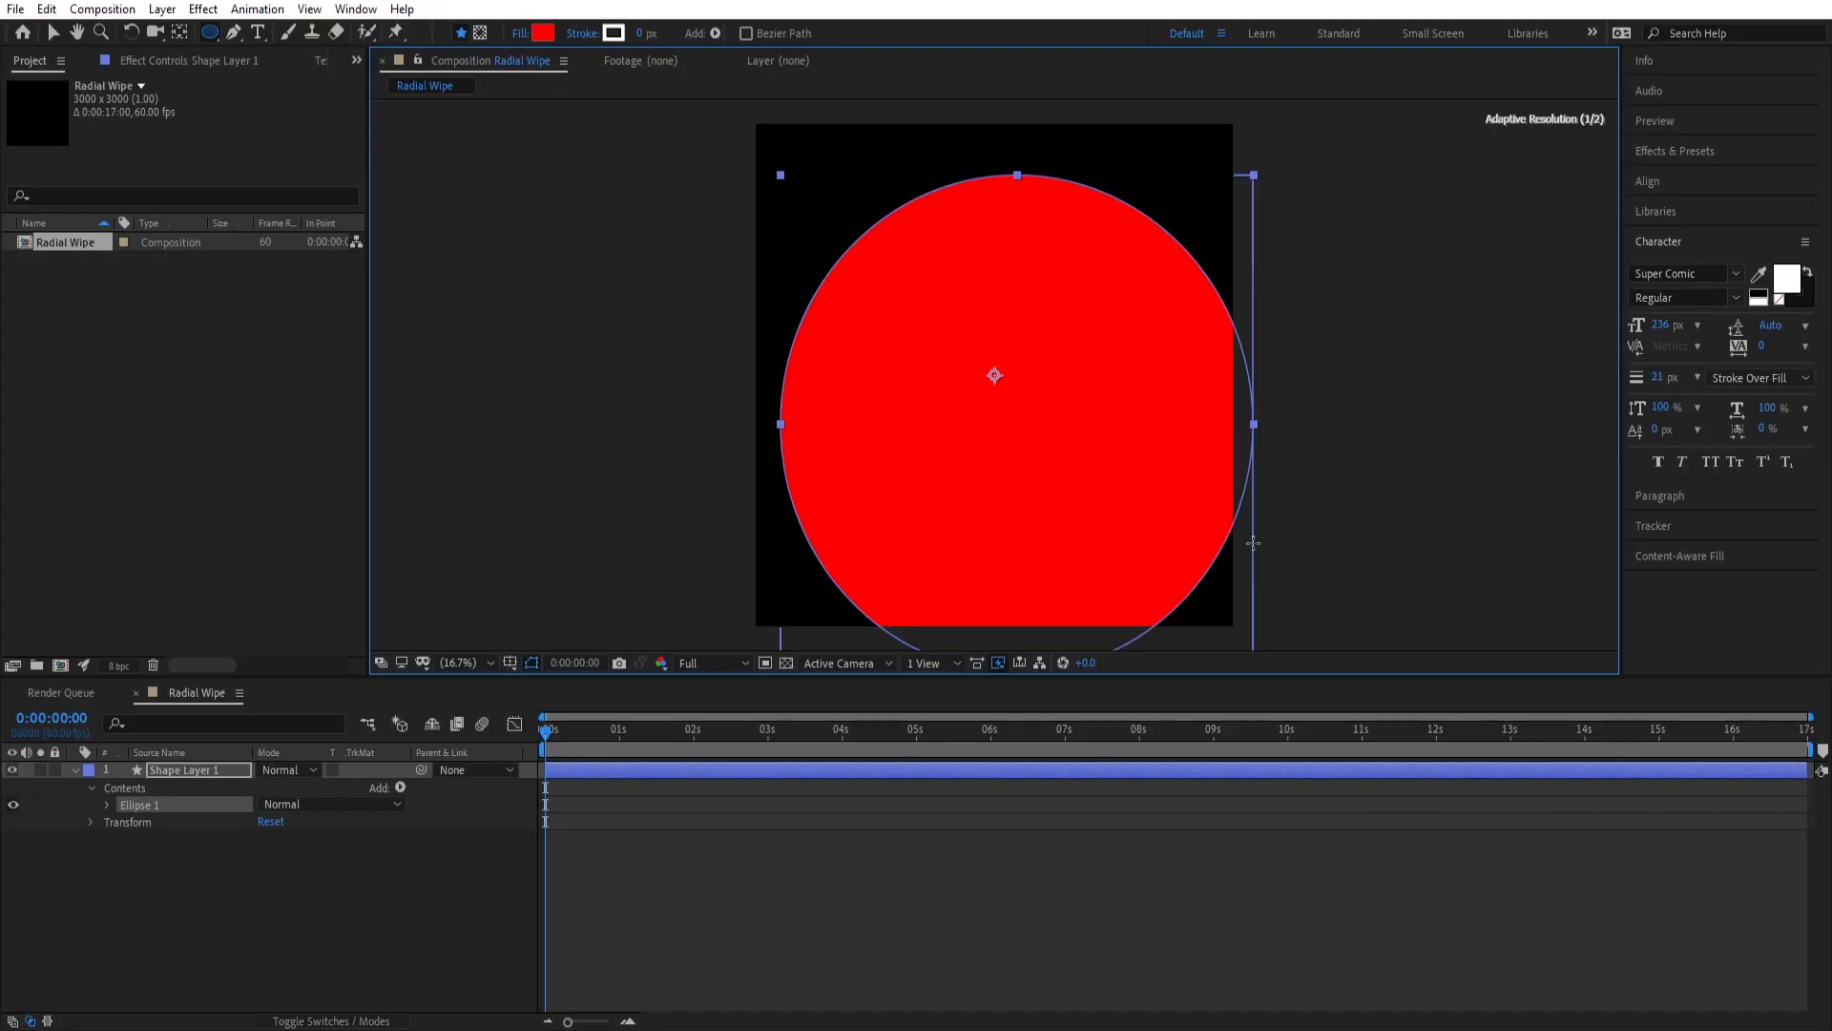
click(1647, 180)
click(1675, 231)
click(1772, 231)
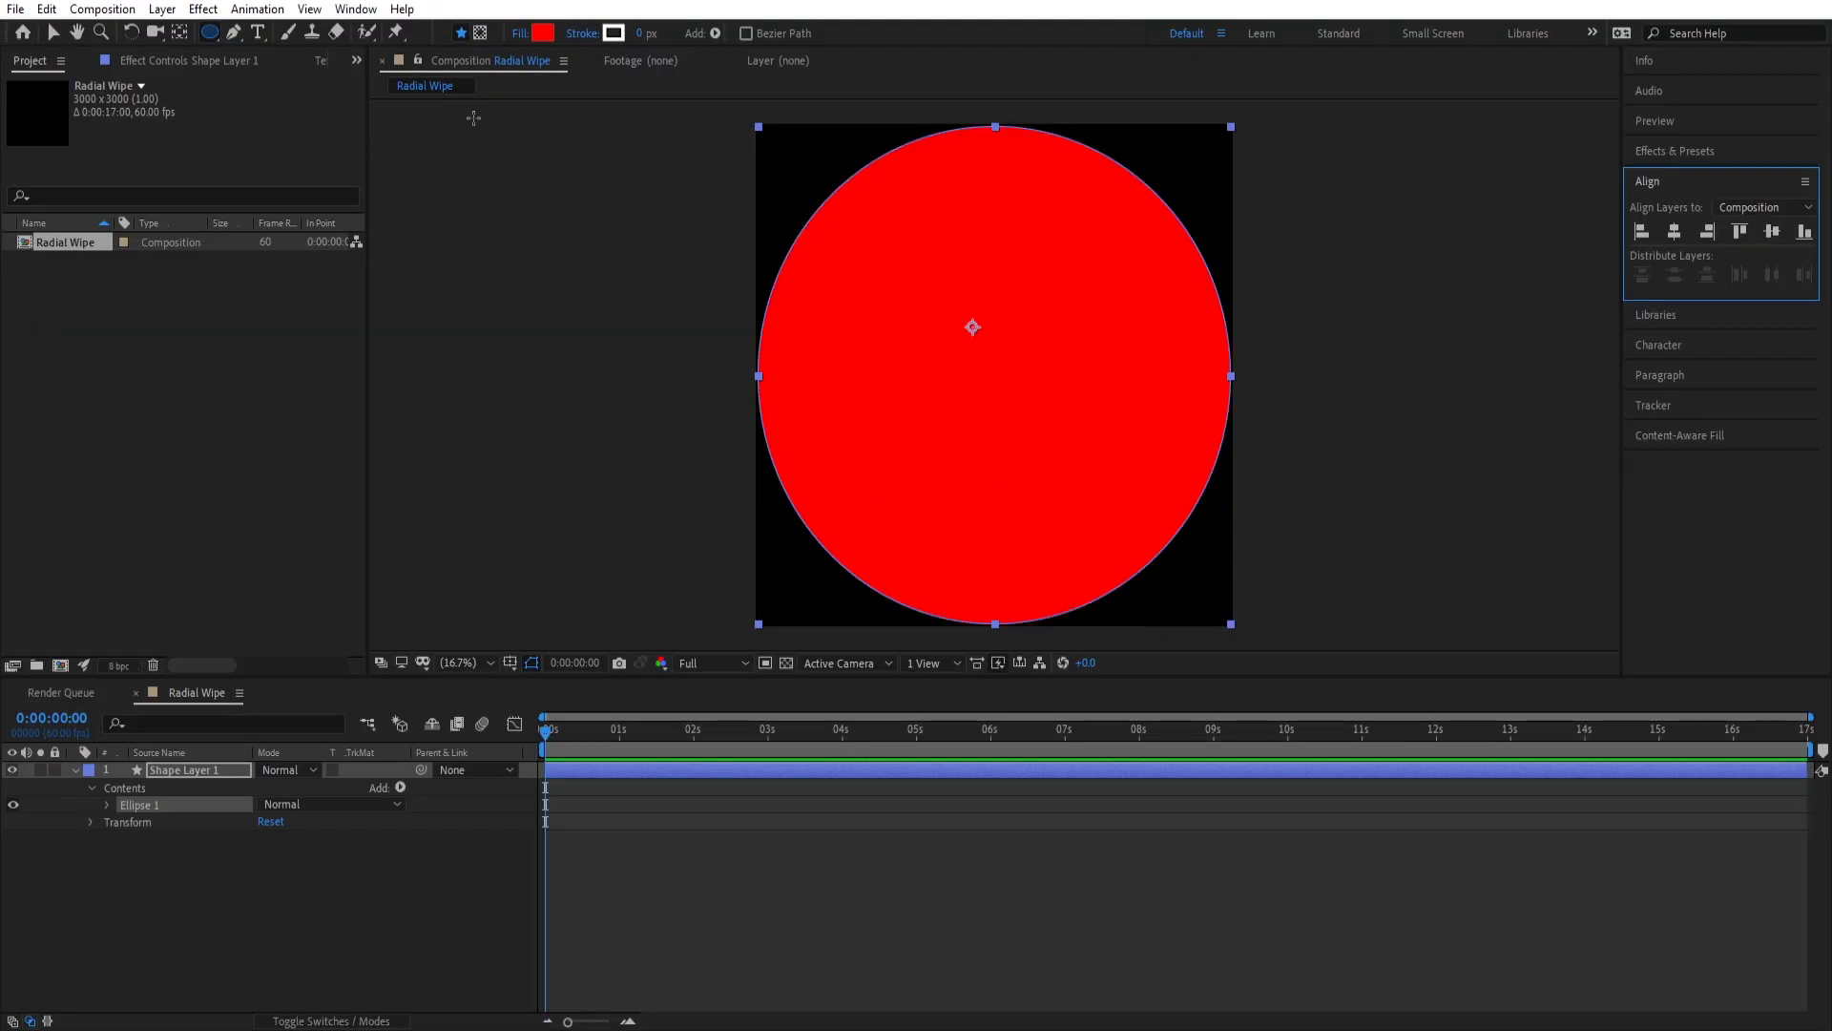
Step: Change the circle's fill color to white (FFFFFF)
click(542, 33)
click(1203, 330)
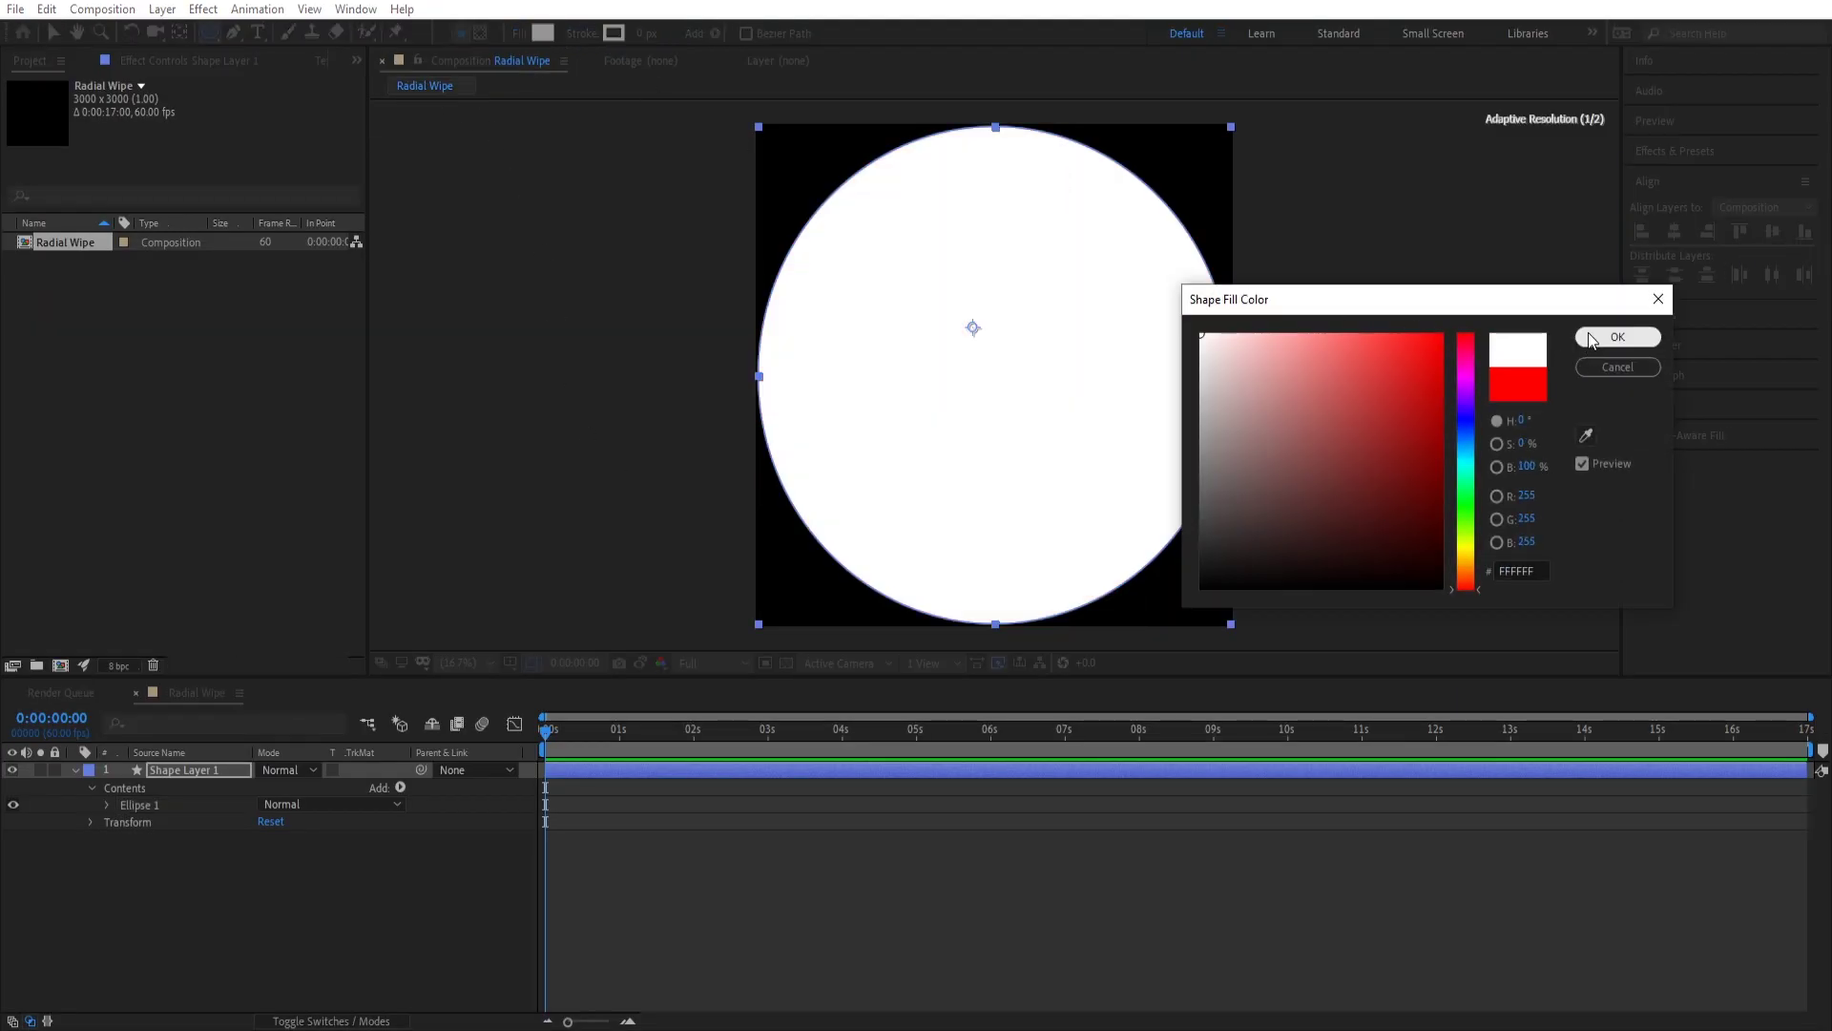
click(1623, 334)
Step: Enlarge the circle's ellipse path size to about 4302 by 4302 so it covers the whole composition
click(106, 804)
click(124, 821)
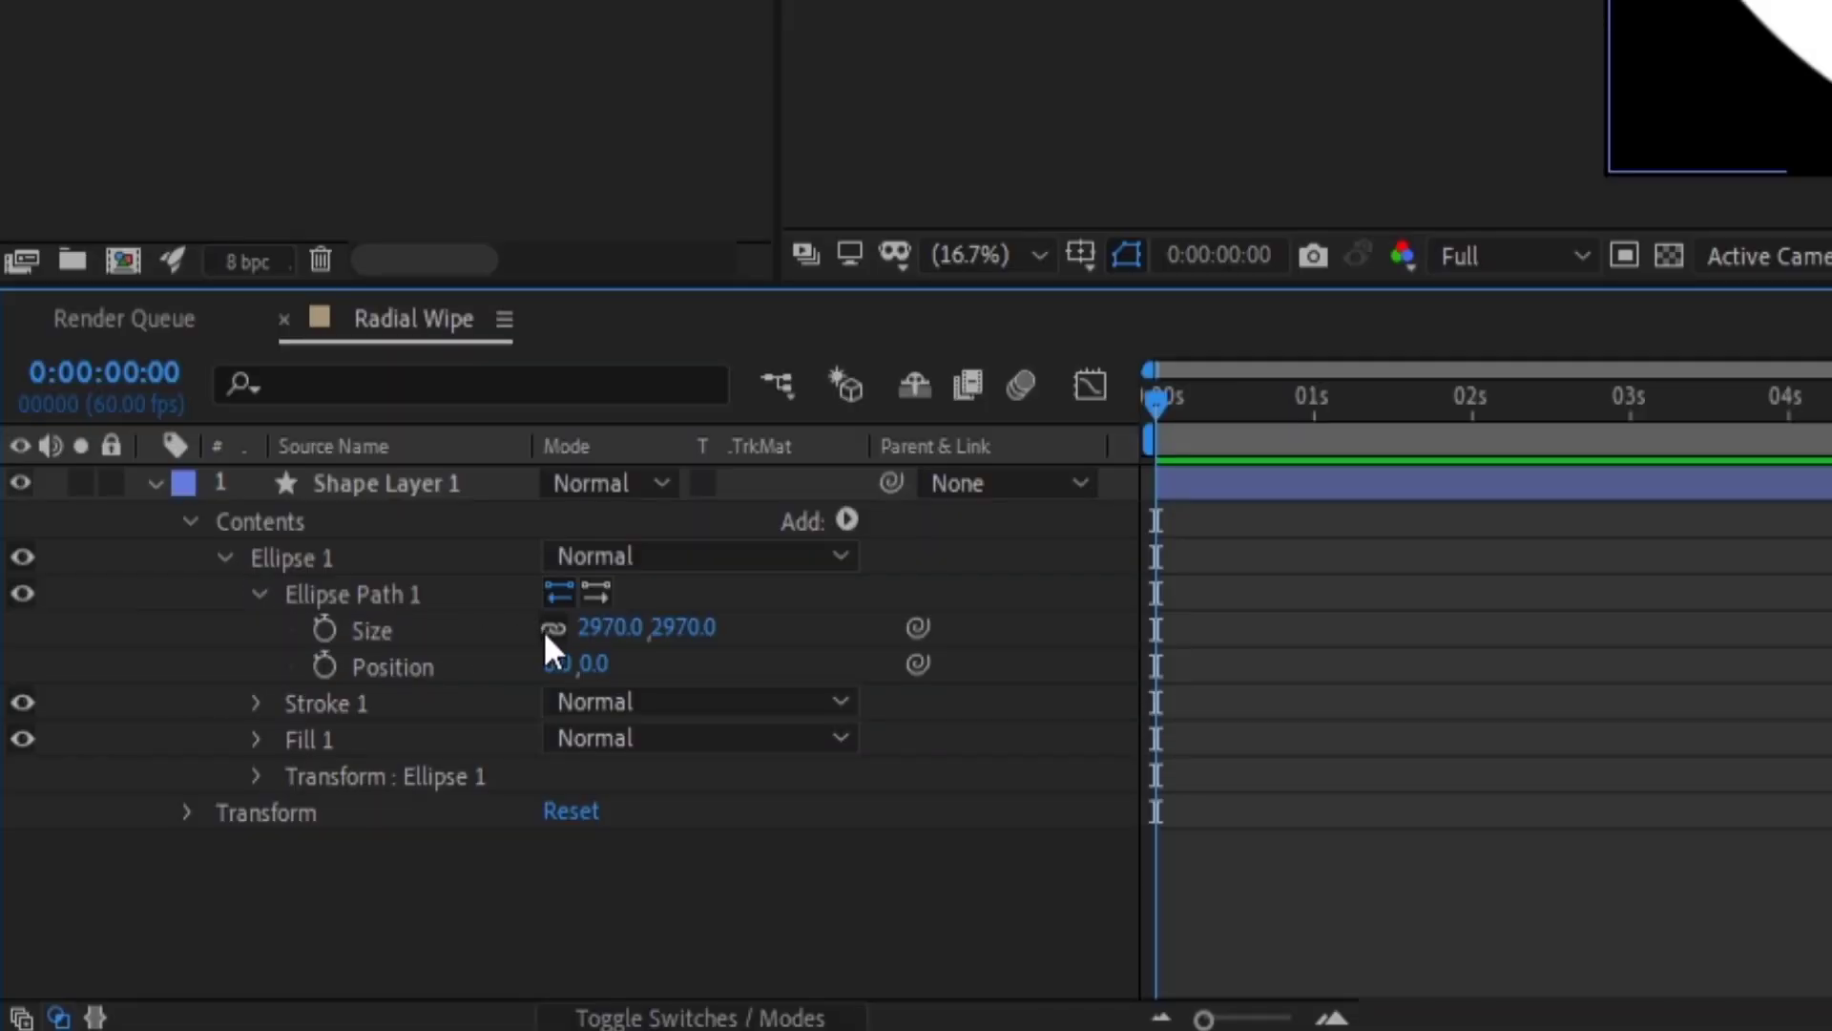
click(243, 838)
drag(545, 822, 725, 824)
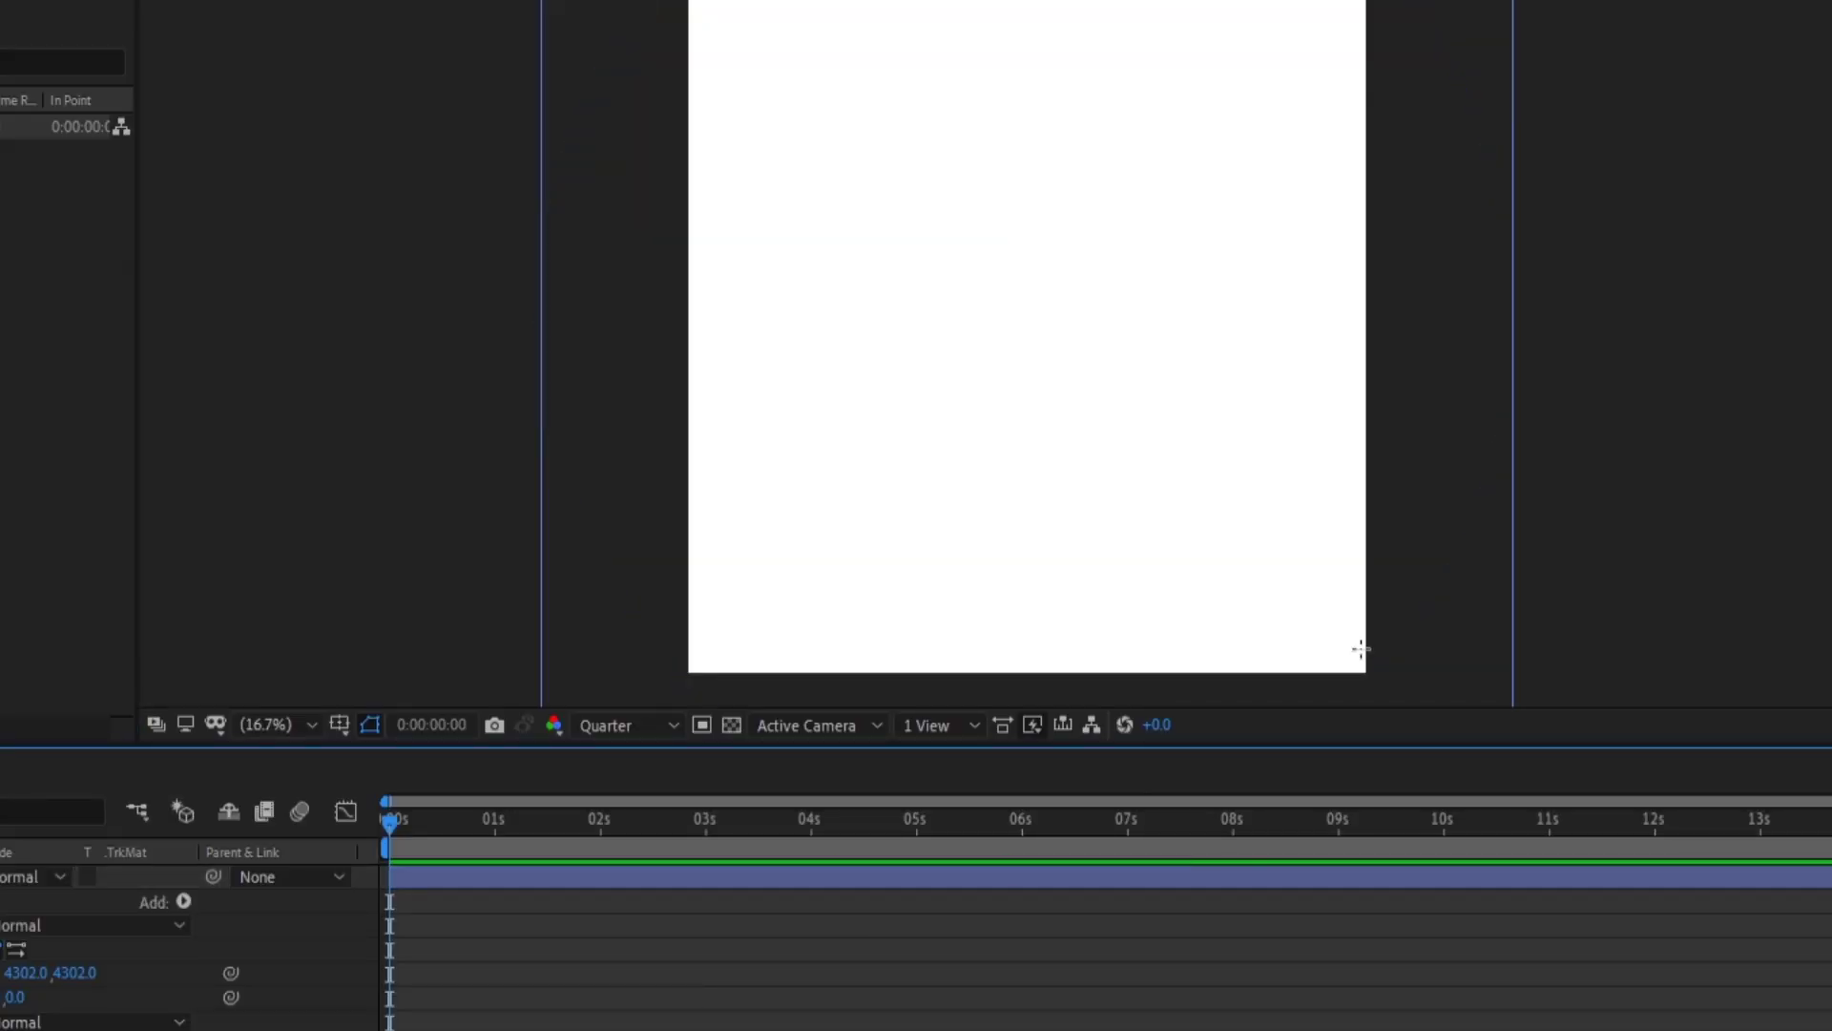
Step: Find the Radial Wipe transition effect and apply it to the circle's shape layer
click(1527, 350)
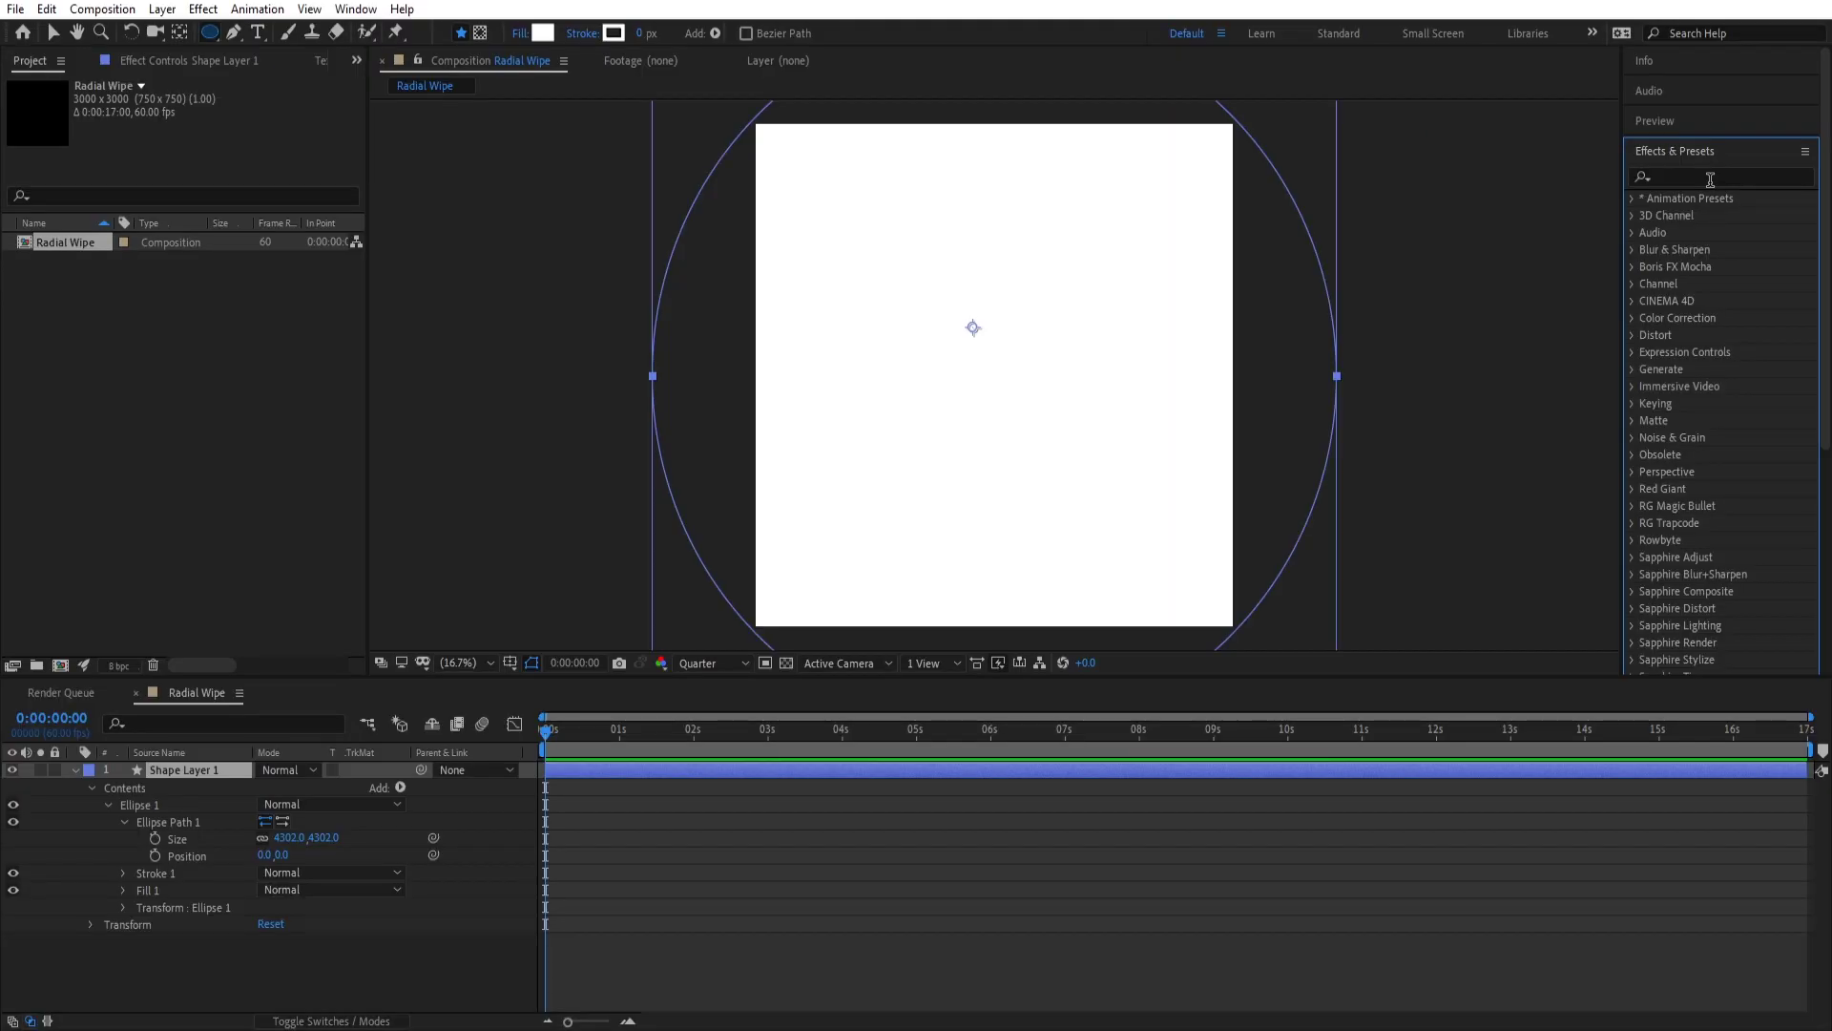
click(1710, 179)
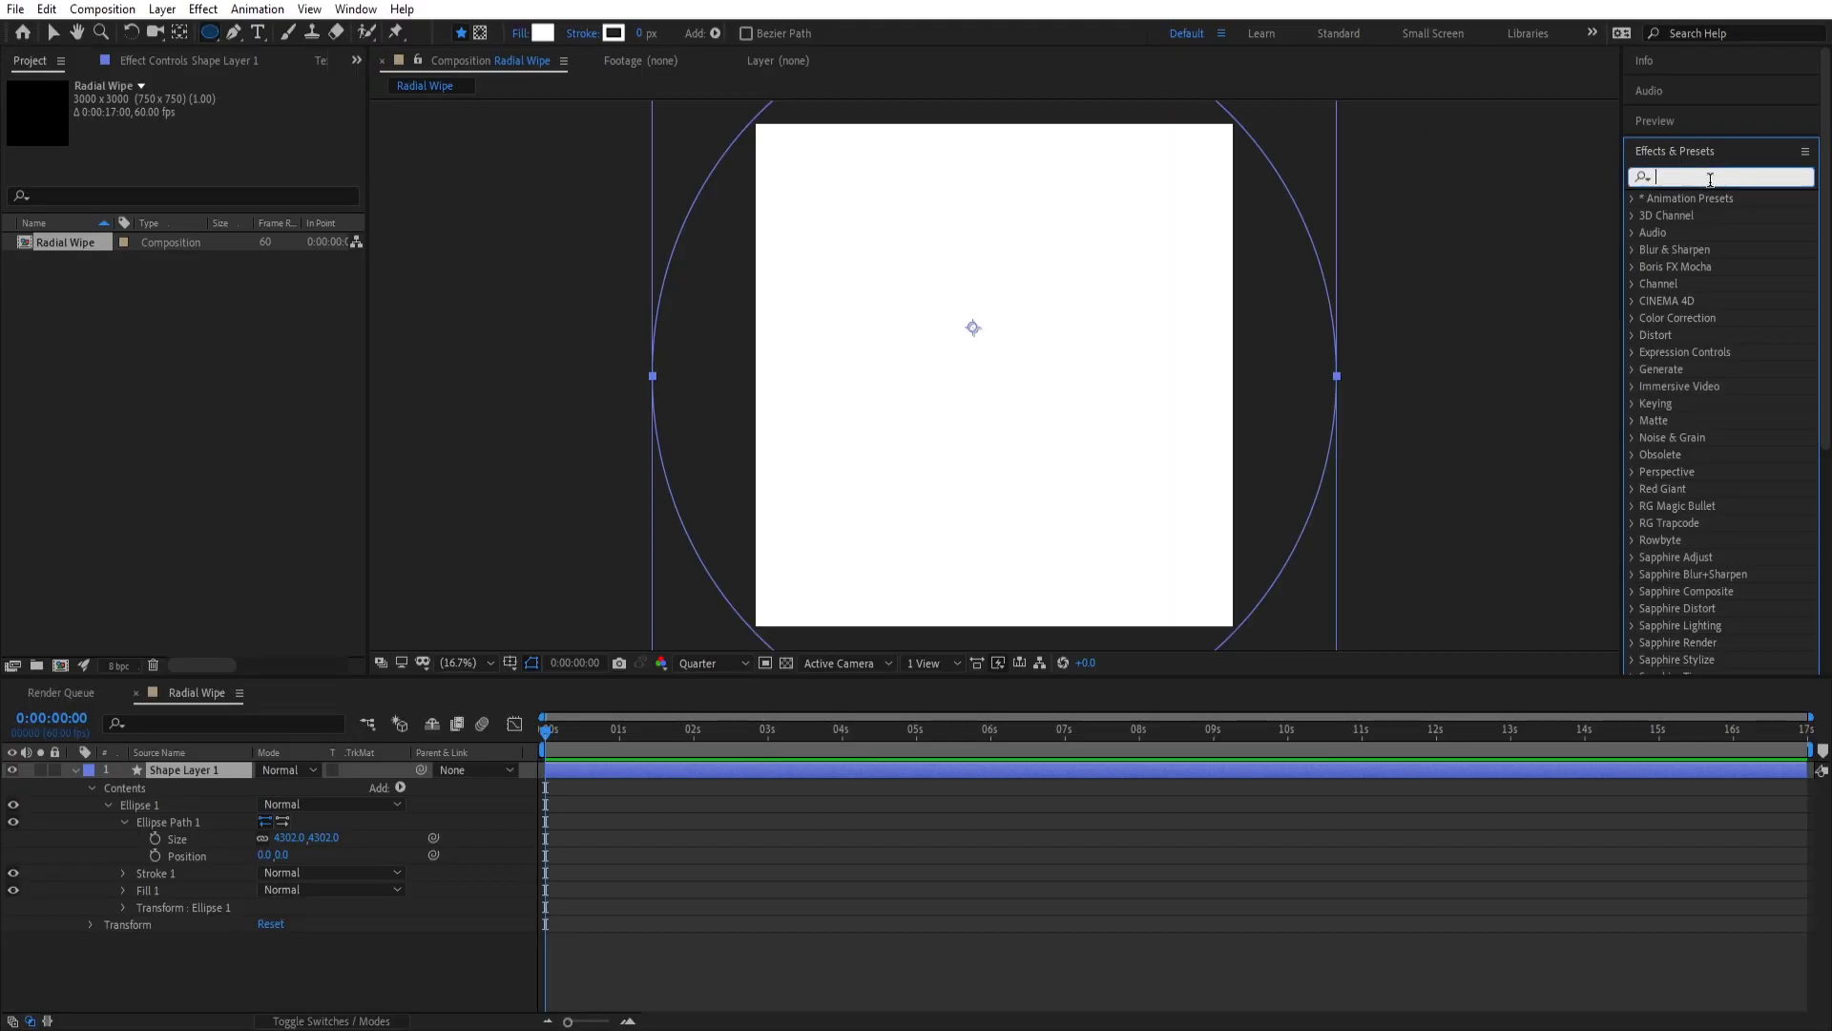
text(radial wipe)
drag(1702, 300, 1176, 431)
key(v)
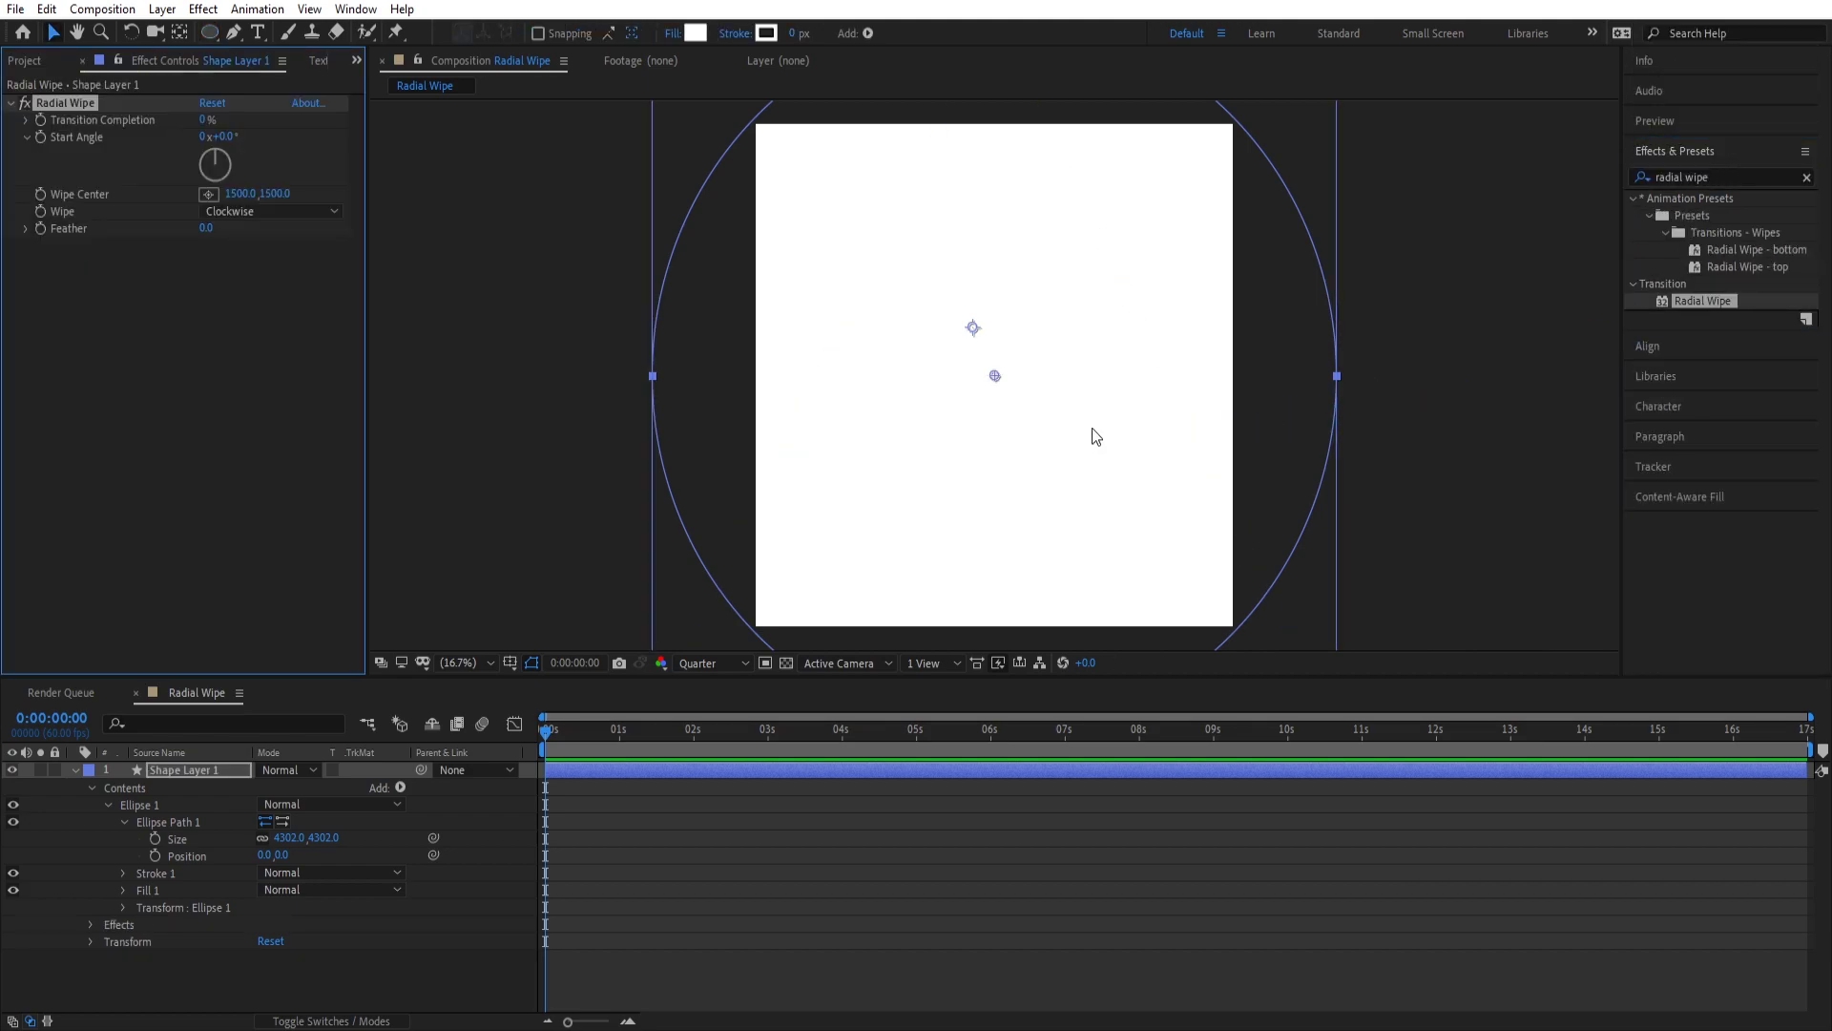
Step: Set the Radial Wipe's Transition Completion to 95% to reduce the circle to a narrow wedge
click(205, 121)
text(95)
key(Return)
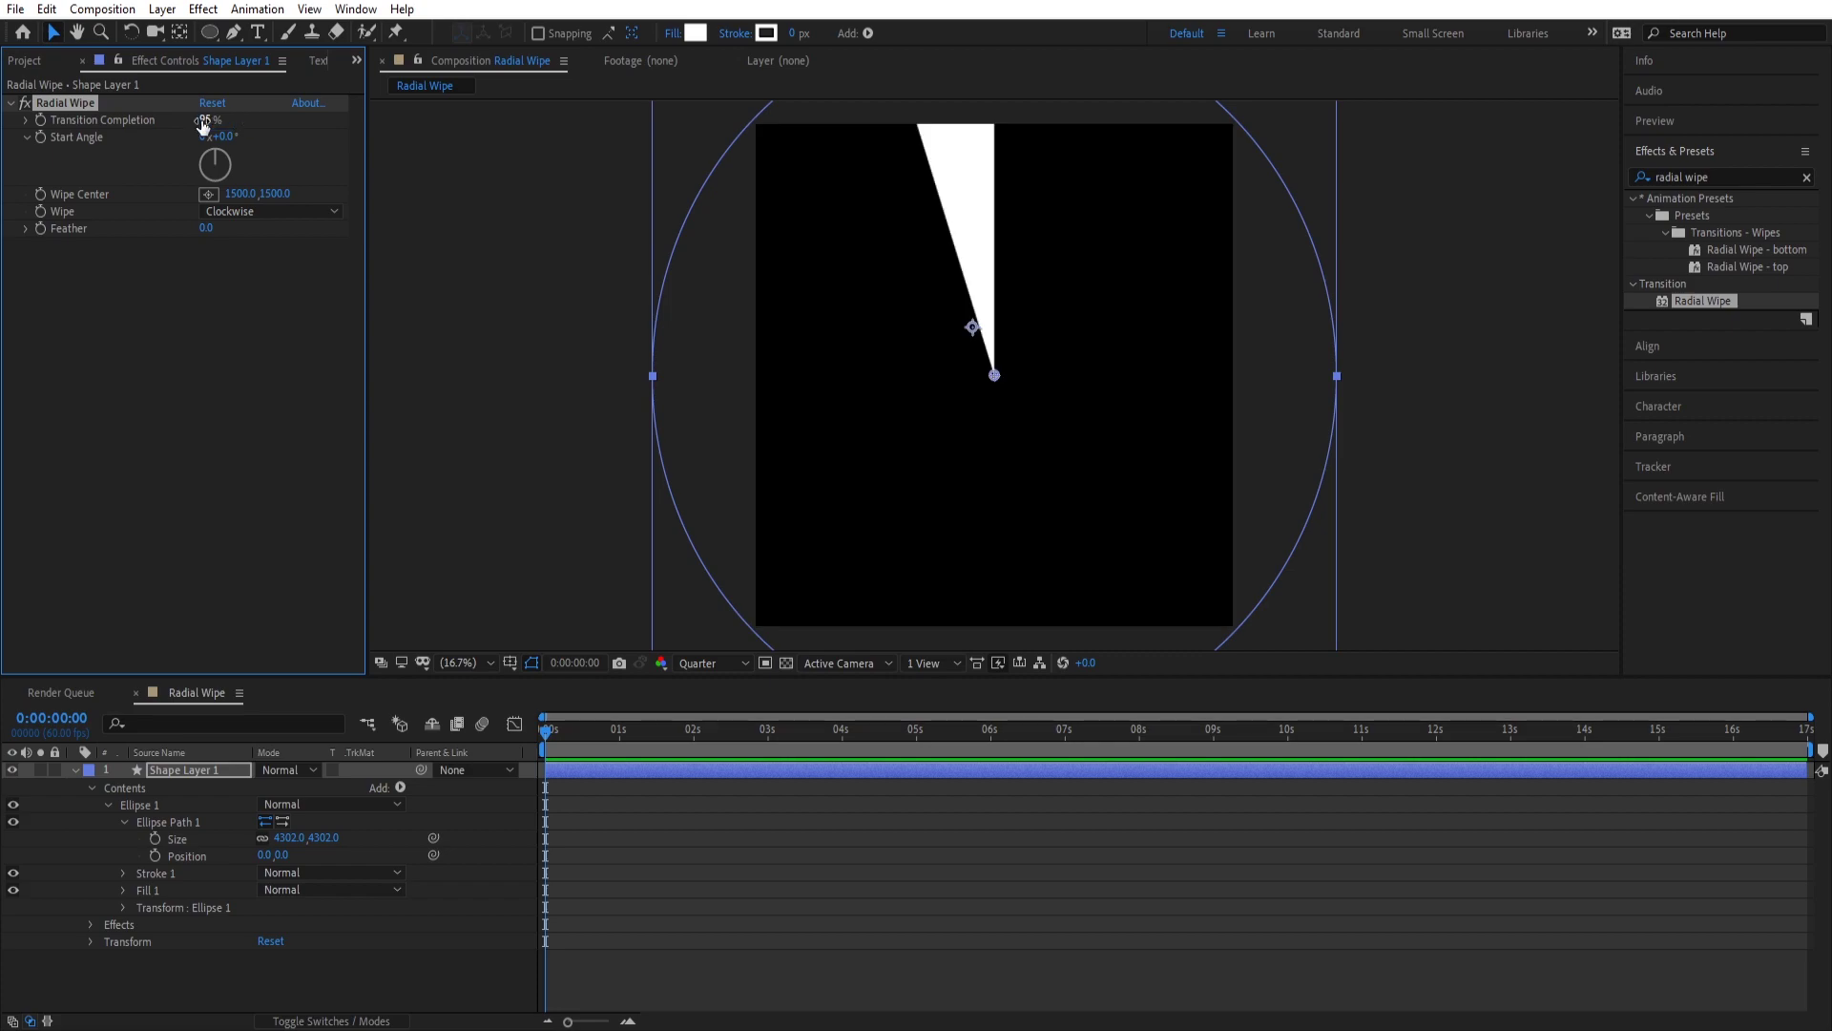
click(655, 826)
mouse_move(205, 121)
mouse_down()
mouse_move(177, 125)
mouse_move(210, 125)
mouse_up()
Step: Duplicate the wedge layer and set the copy's Radial Wipe start angle to 40°
click(221, 775)
key(ctrl+d)
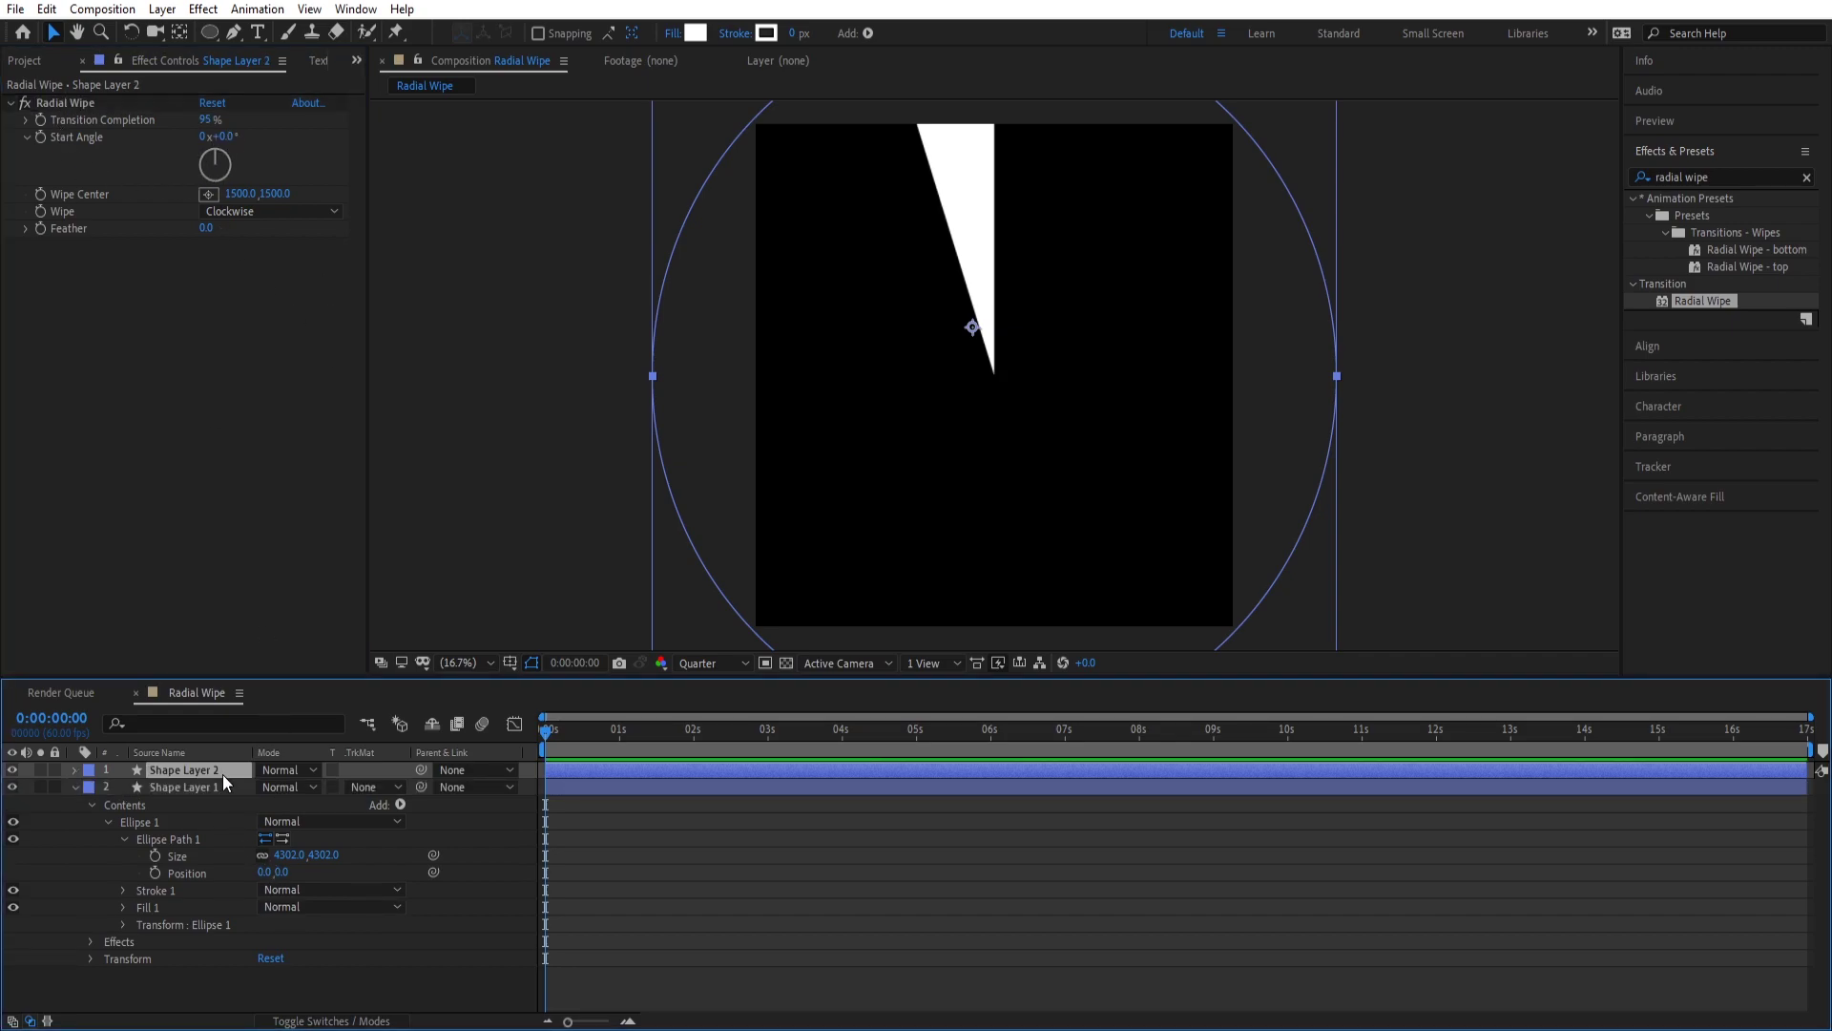
click(225, 137)
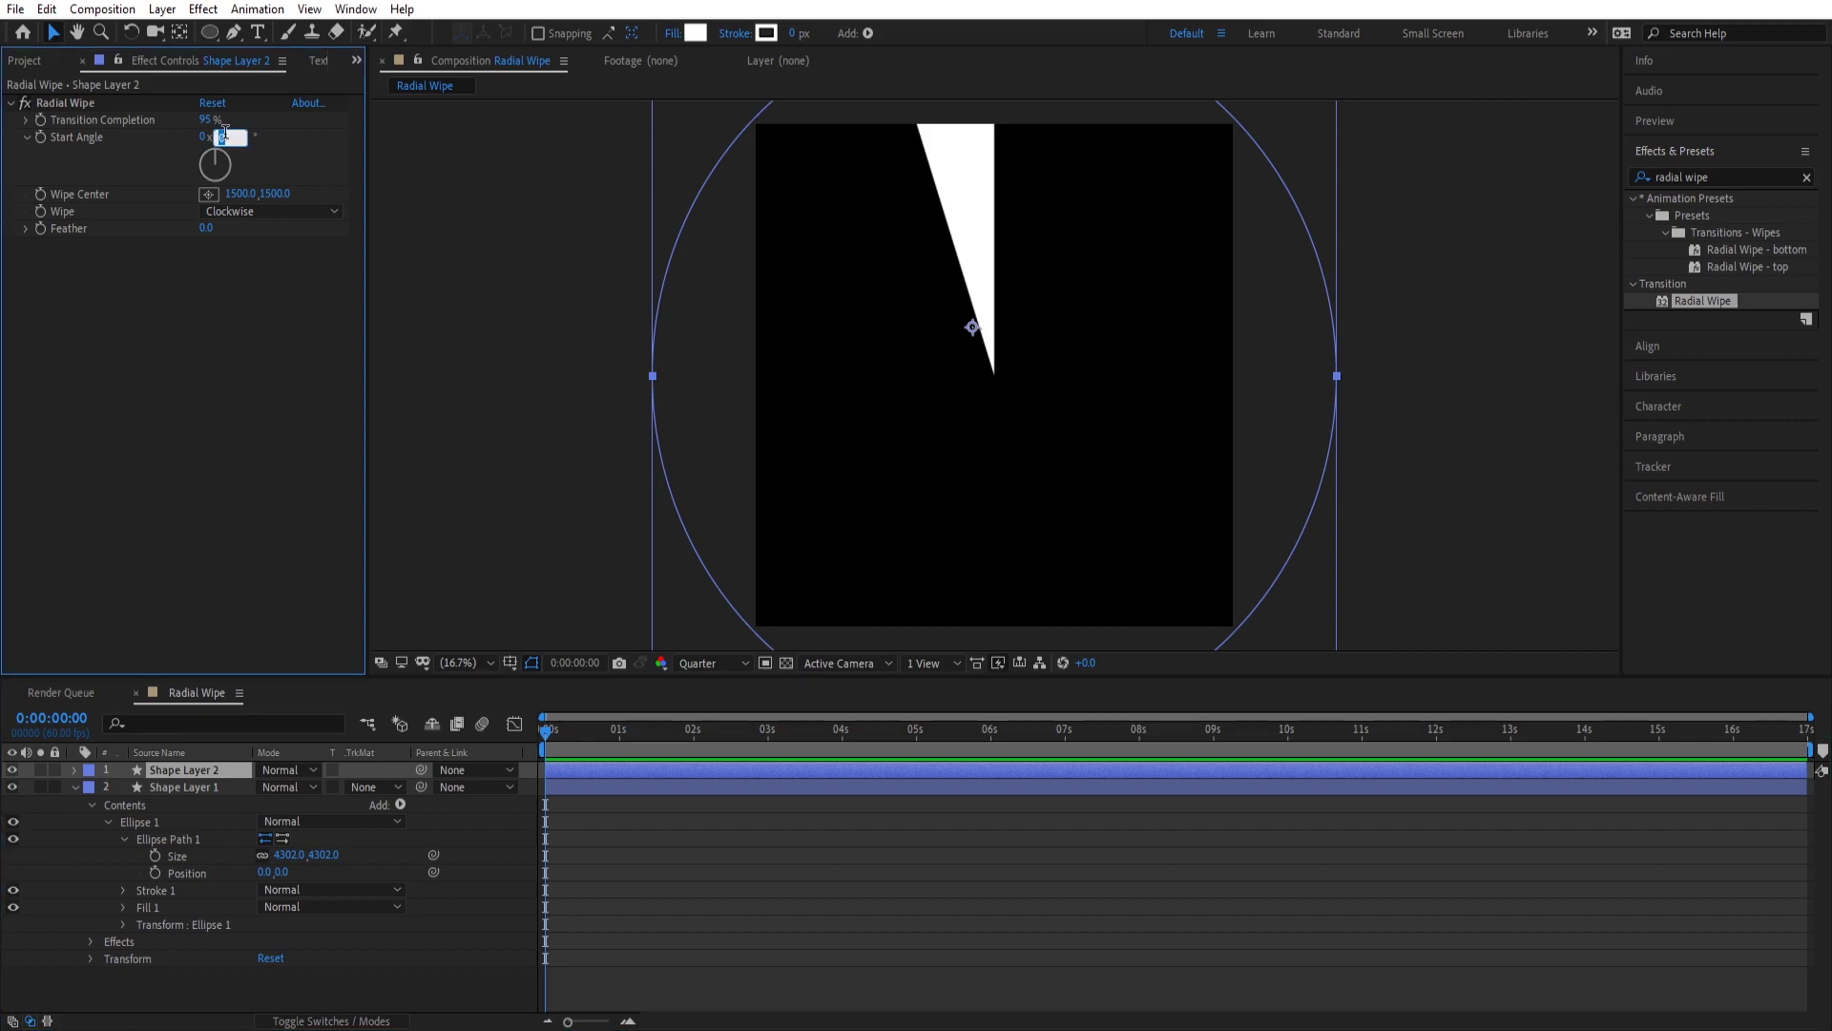
text(40)
key(Return)
click(892, 924)
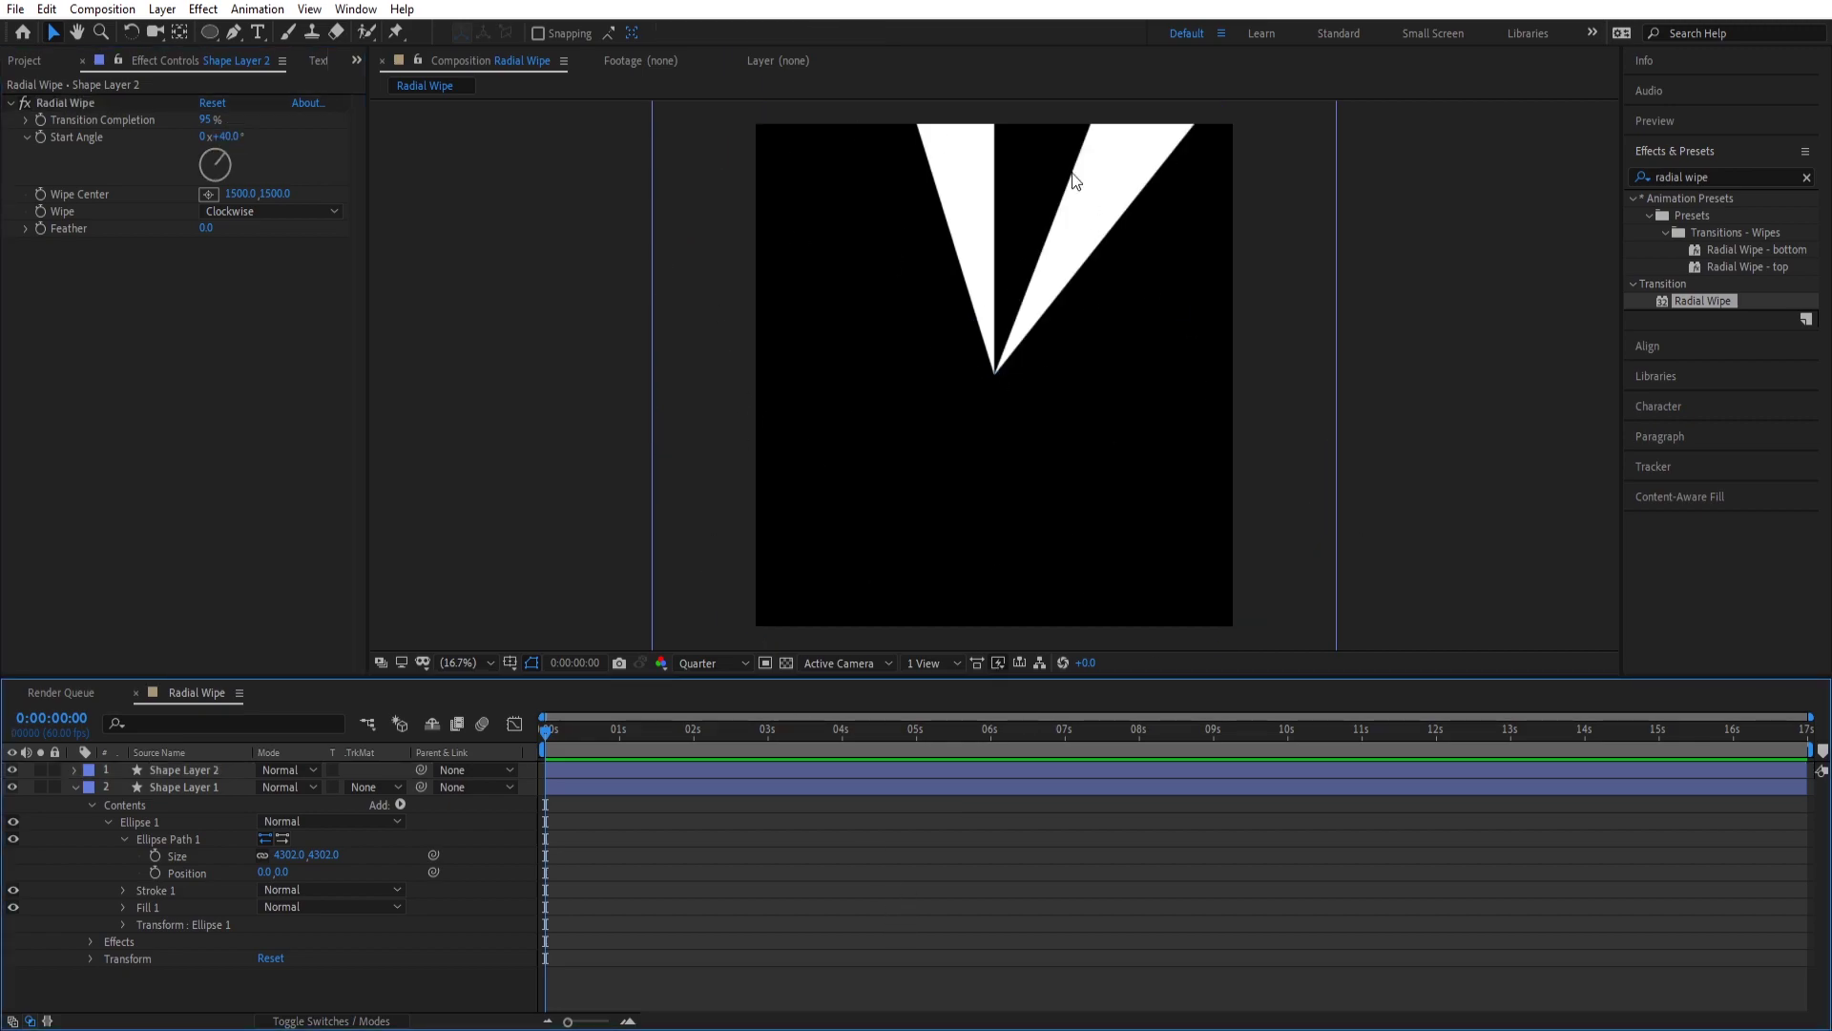
Step: Duplicate the 40° wedge layer and set the copy's start angle to 80°
click(763, 771)
key(ctrl+d)
click(225, 136)
key(Return)
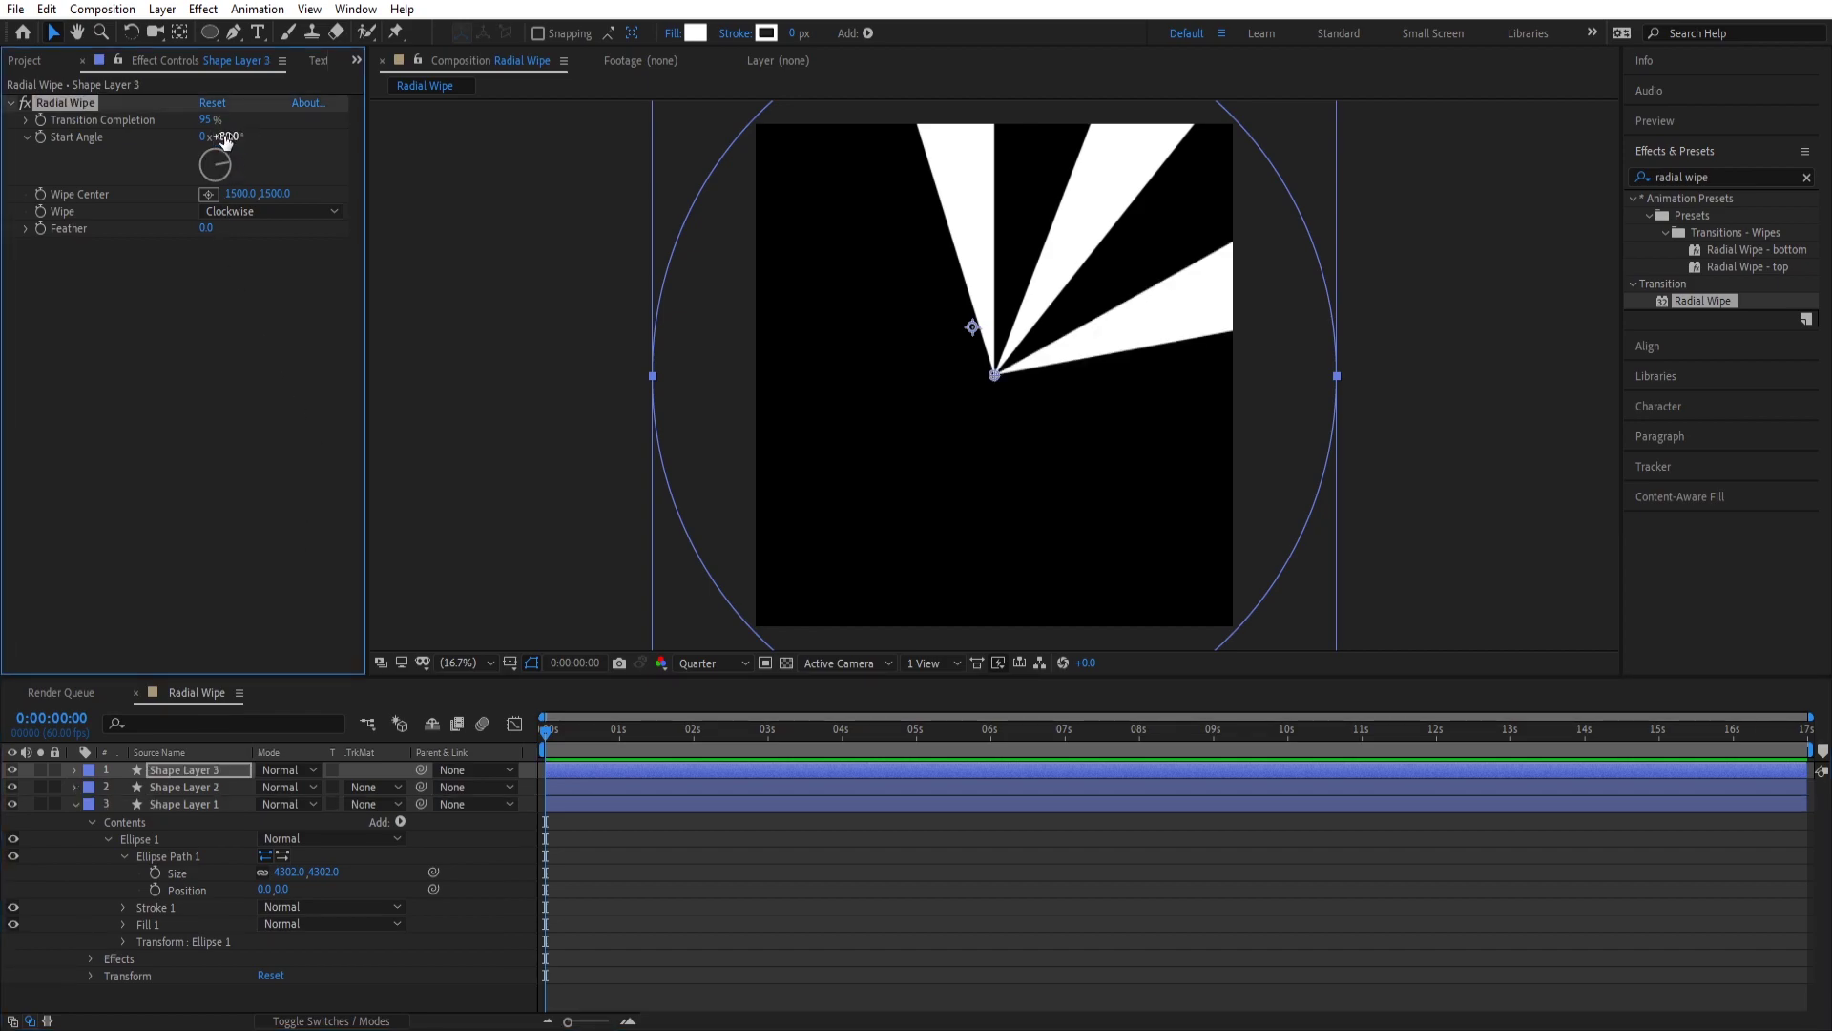
Step: Duplicate the 80° wedge layer and set the copy's start angle to 120°
click(169, 767)
key(ctrl+d)
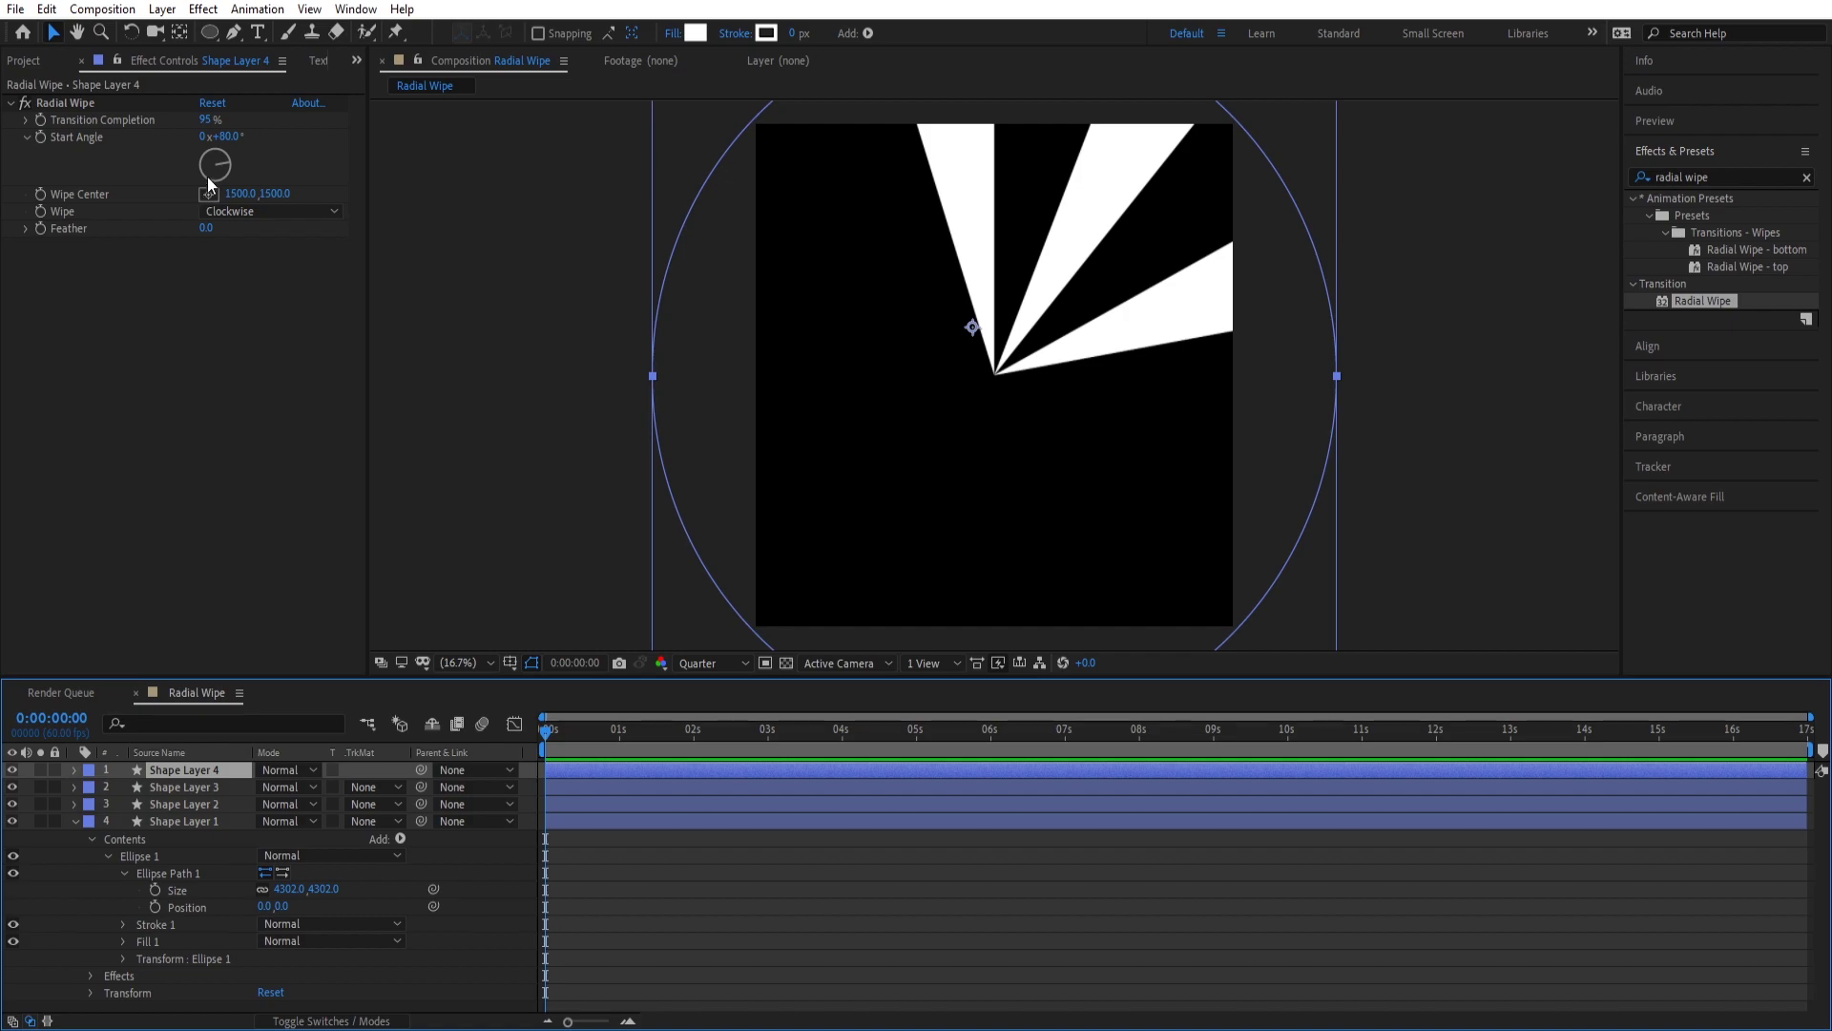
click(225, 137)
text(120)
key(Return)
Step: Duplicate the 120° wedge layer and set the copy's start angle to 160°
click(244, 626)
key(ctrl+d)
click(225, 137)
text(160)
key(Return)
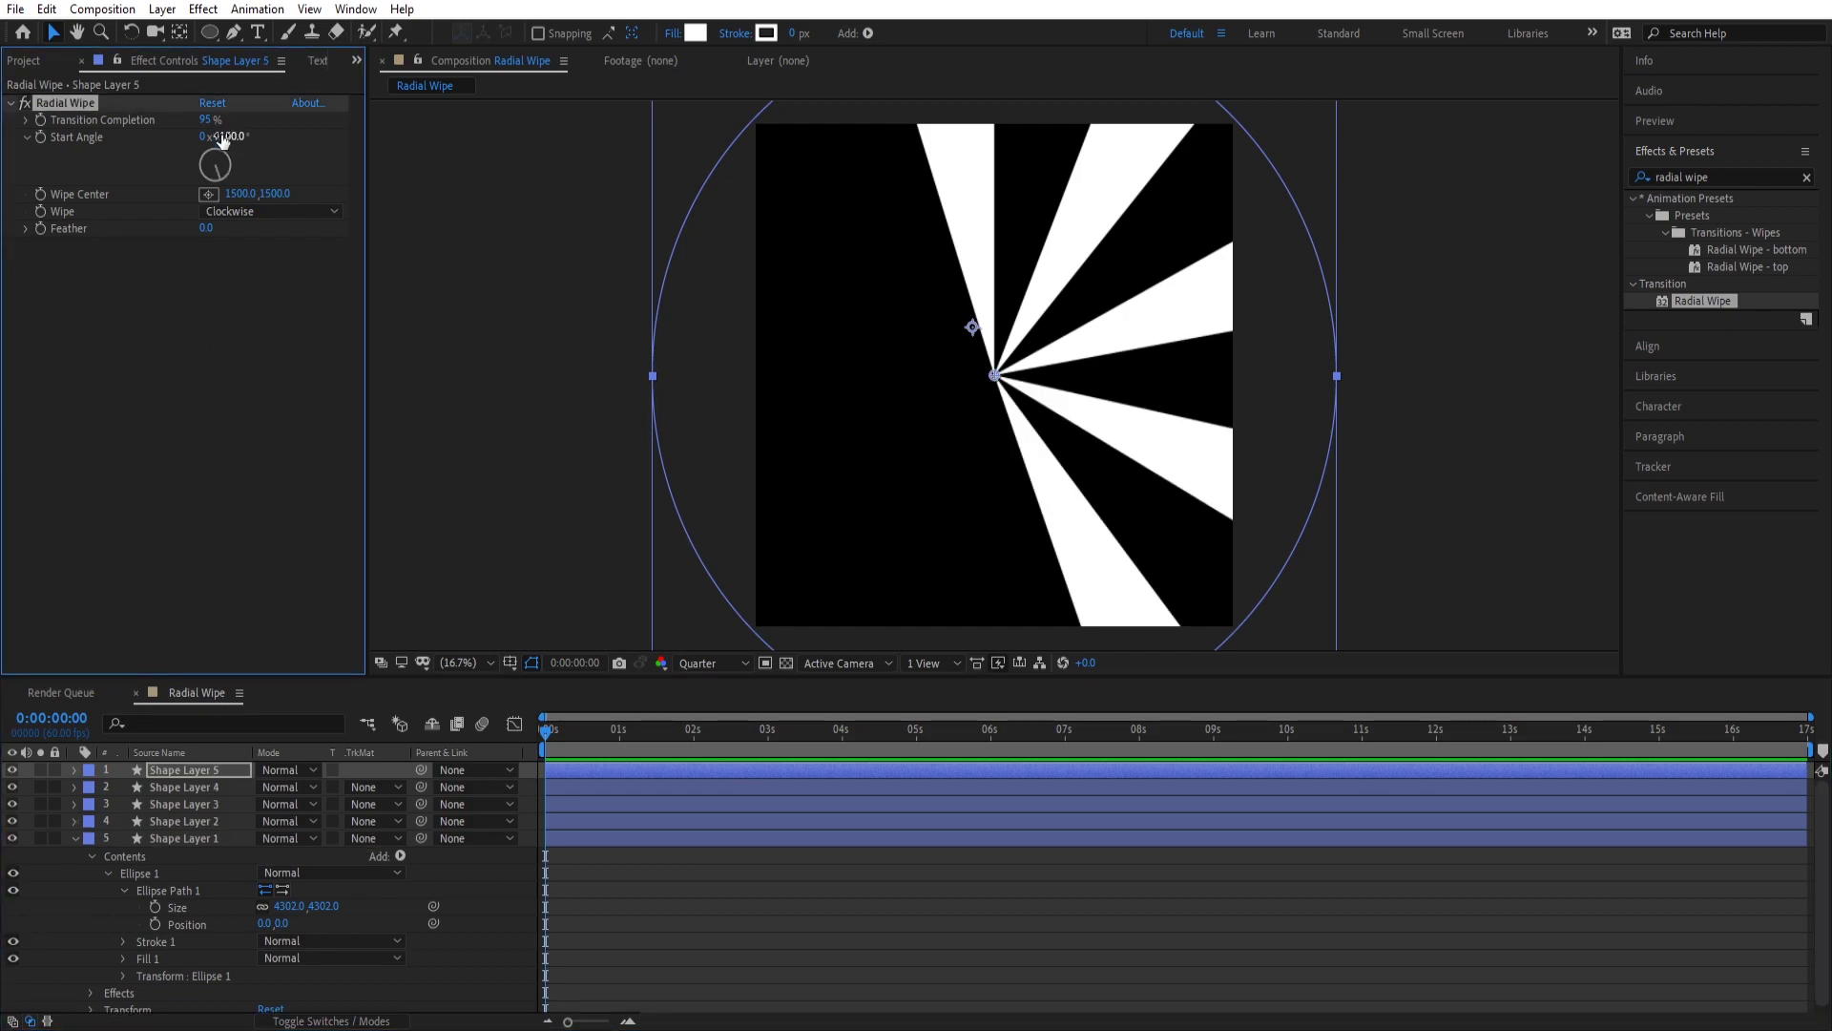
Step: Duplicate the 160° wedge layer and set the copy's start angle to 200°
click(204, 746)
key(ctrl+d)
click(229, 138)
key(Return)
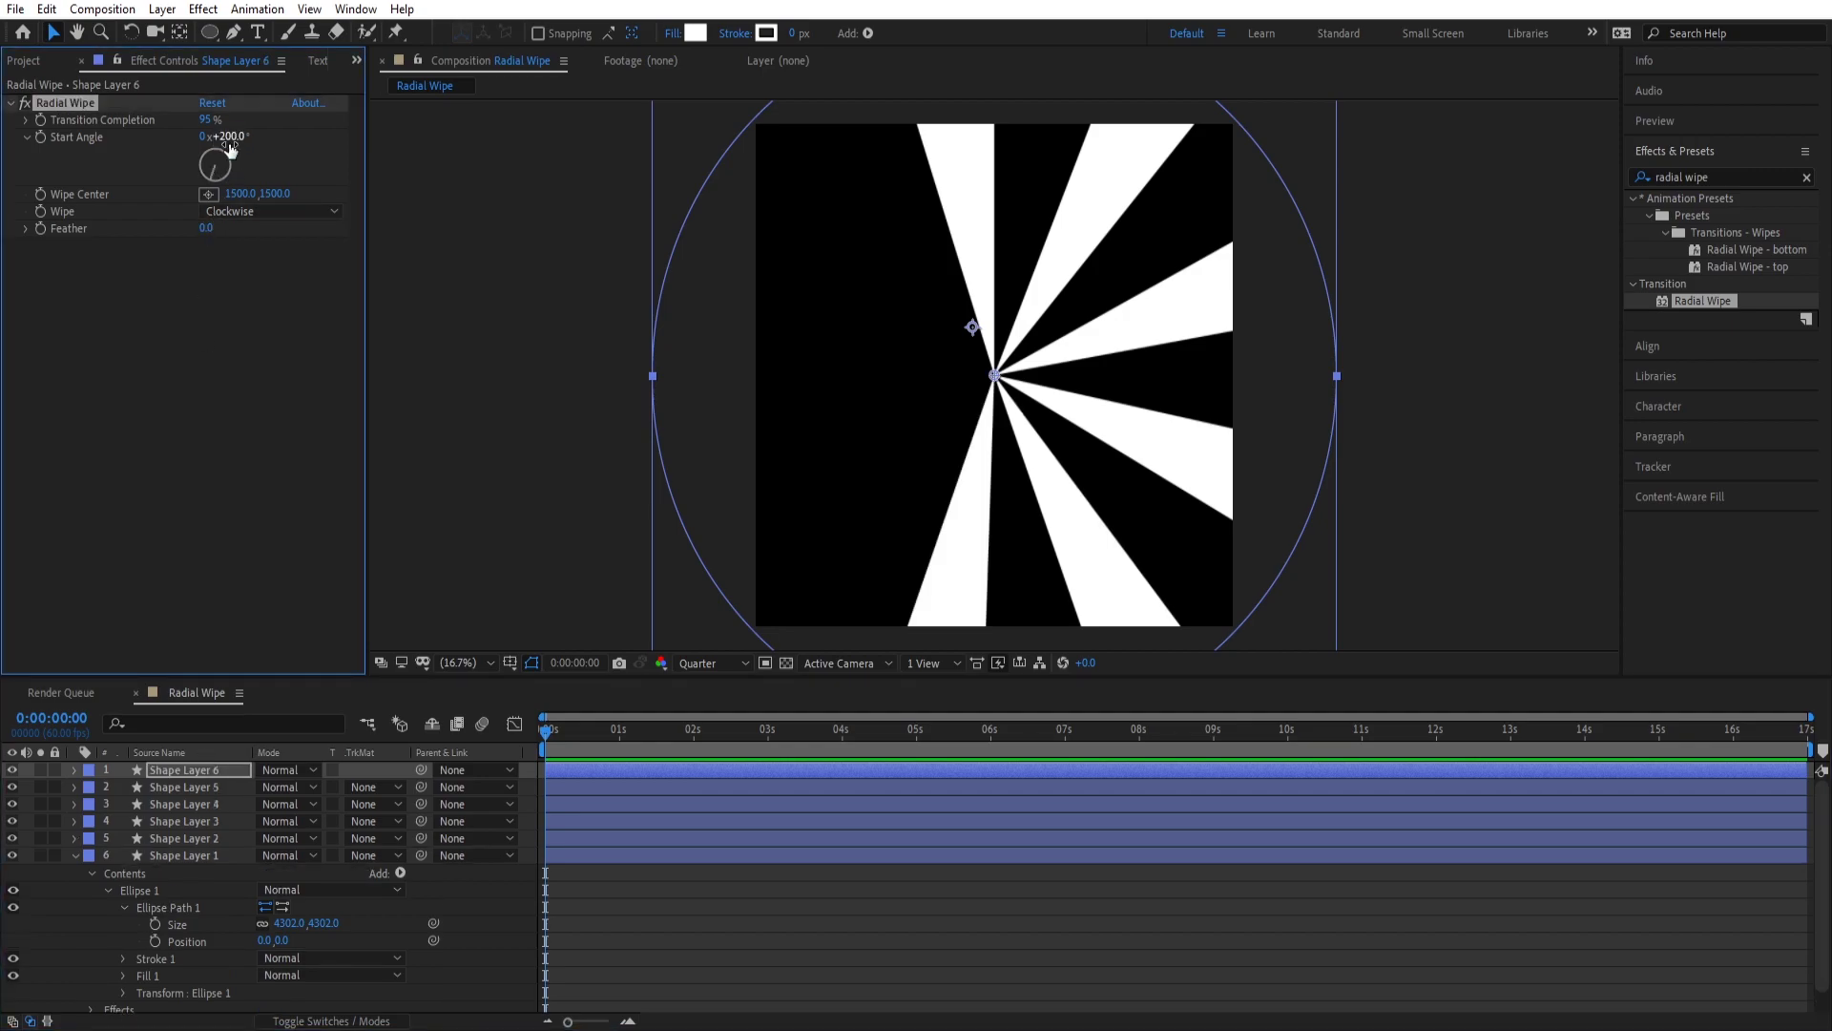
Step: Duplicate the 200° wedge layer and set the copy's start angle to 240°
click(160, 764)
key(ctrl+d)
click(229, 137)
text(240)
key(Return)
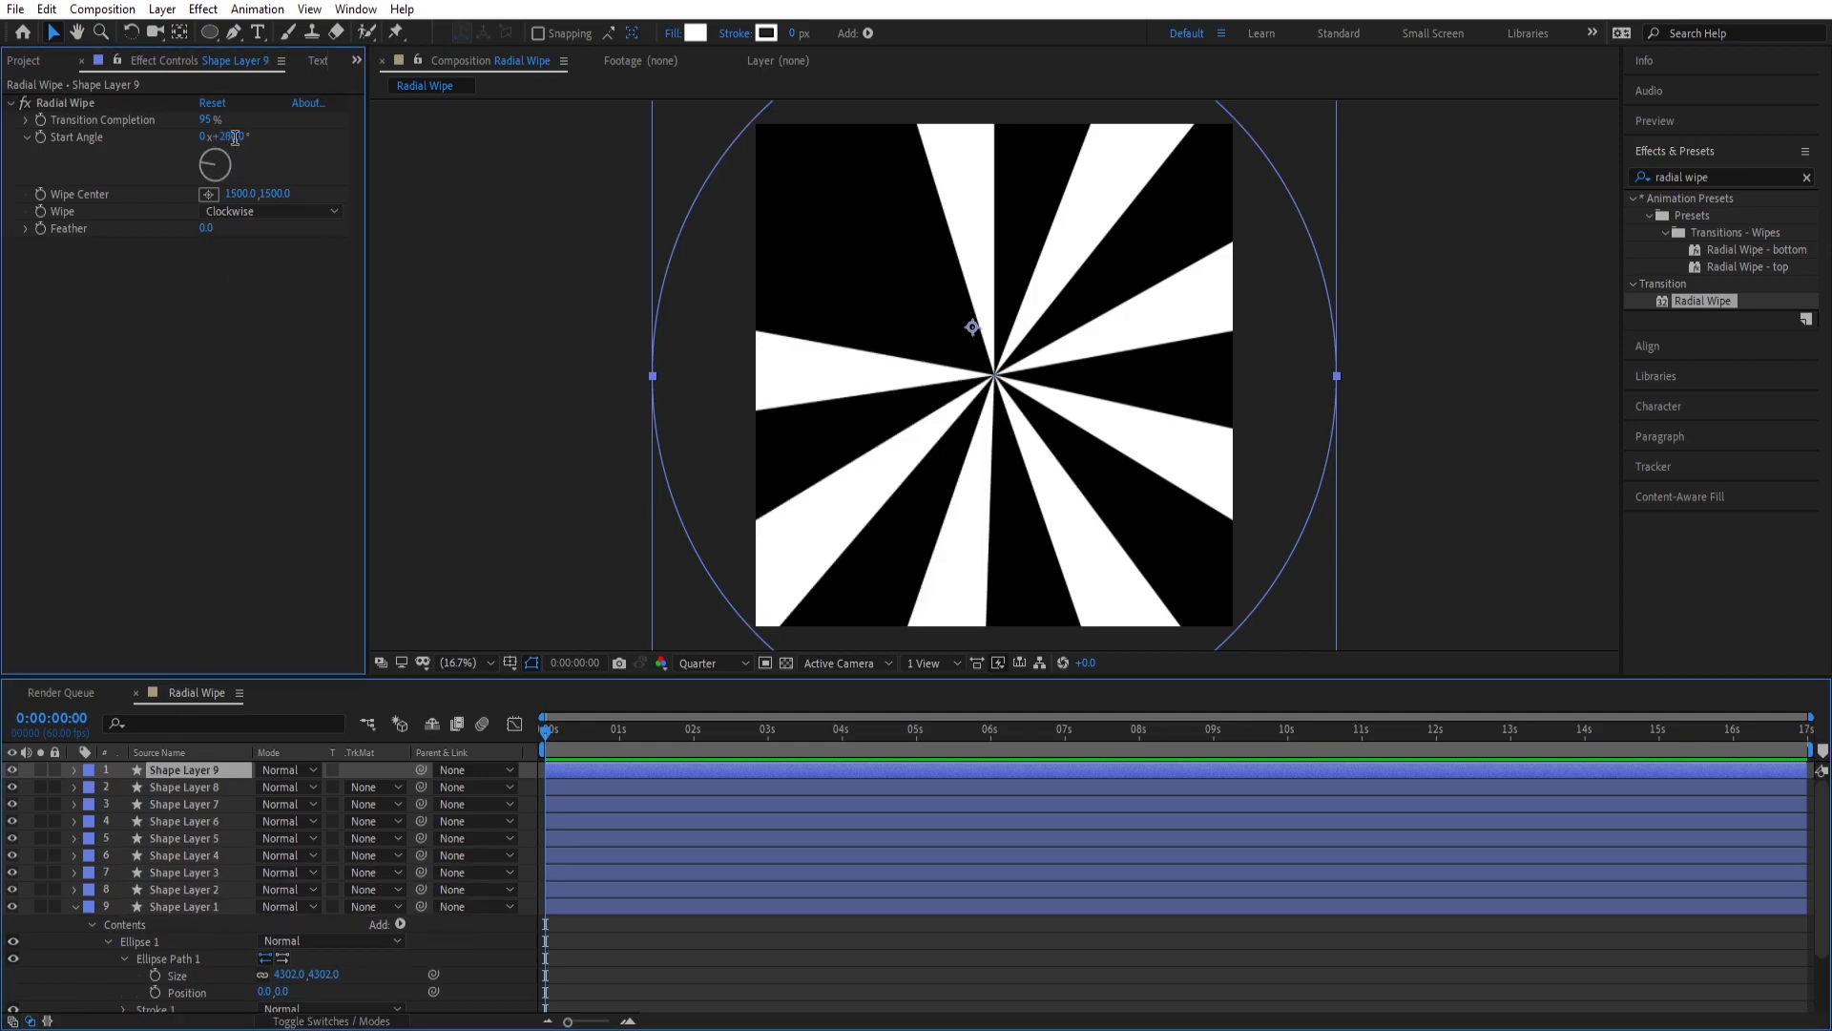
Step: Complete the evenly spaced burst with two more wedge copies, giving the last one a start angle of 320°
click(234, 137)
text(320)
key(Return)
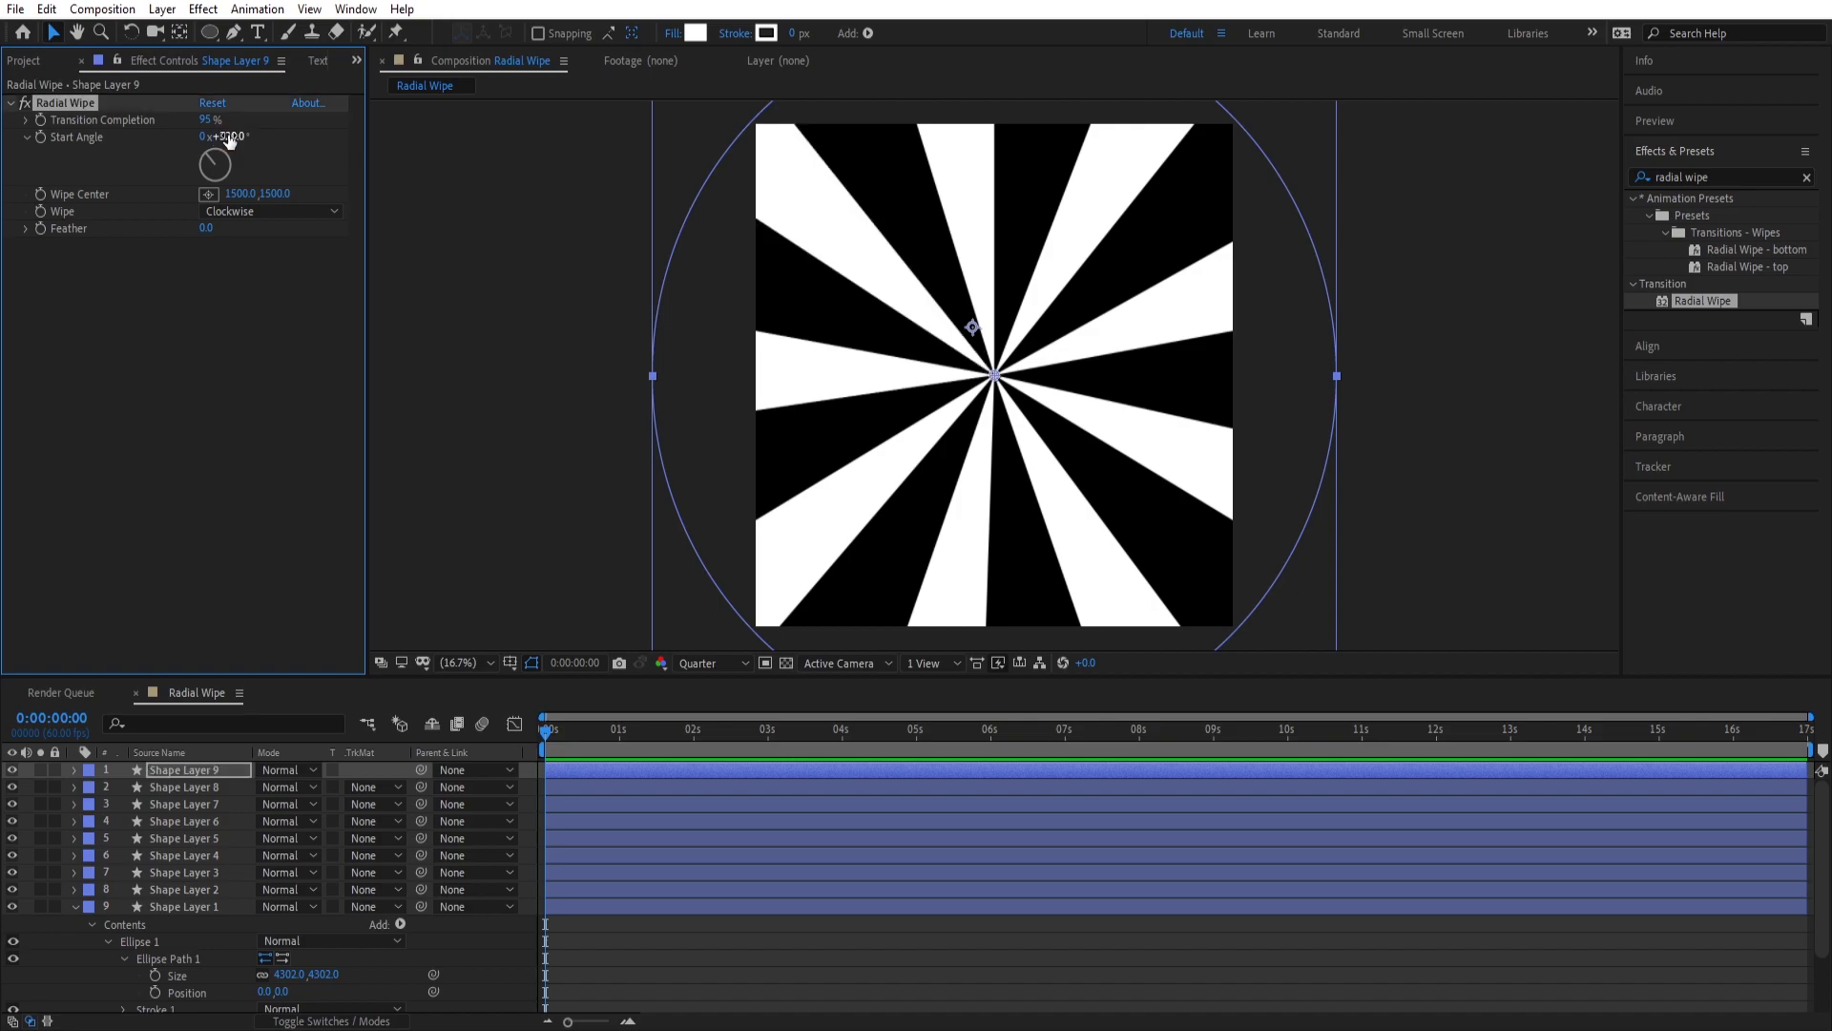
click(1039, 982)
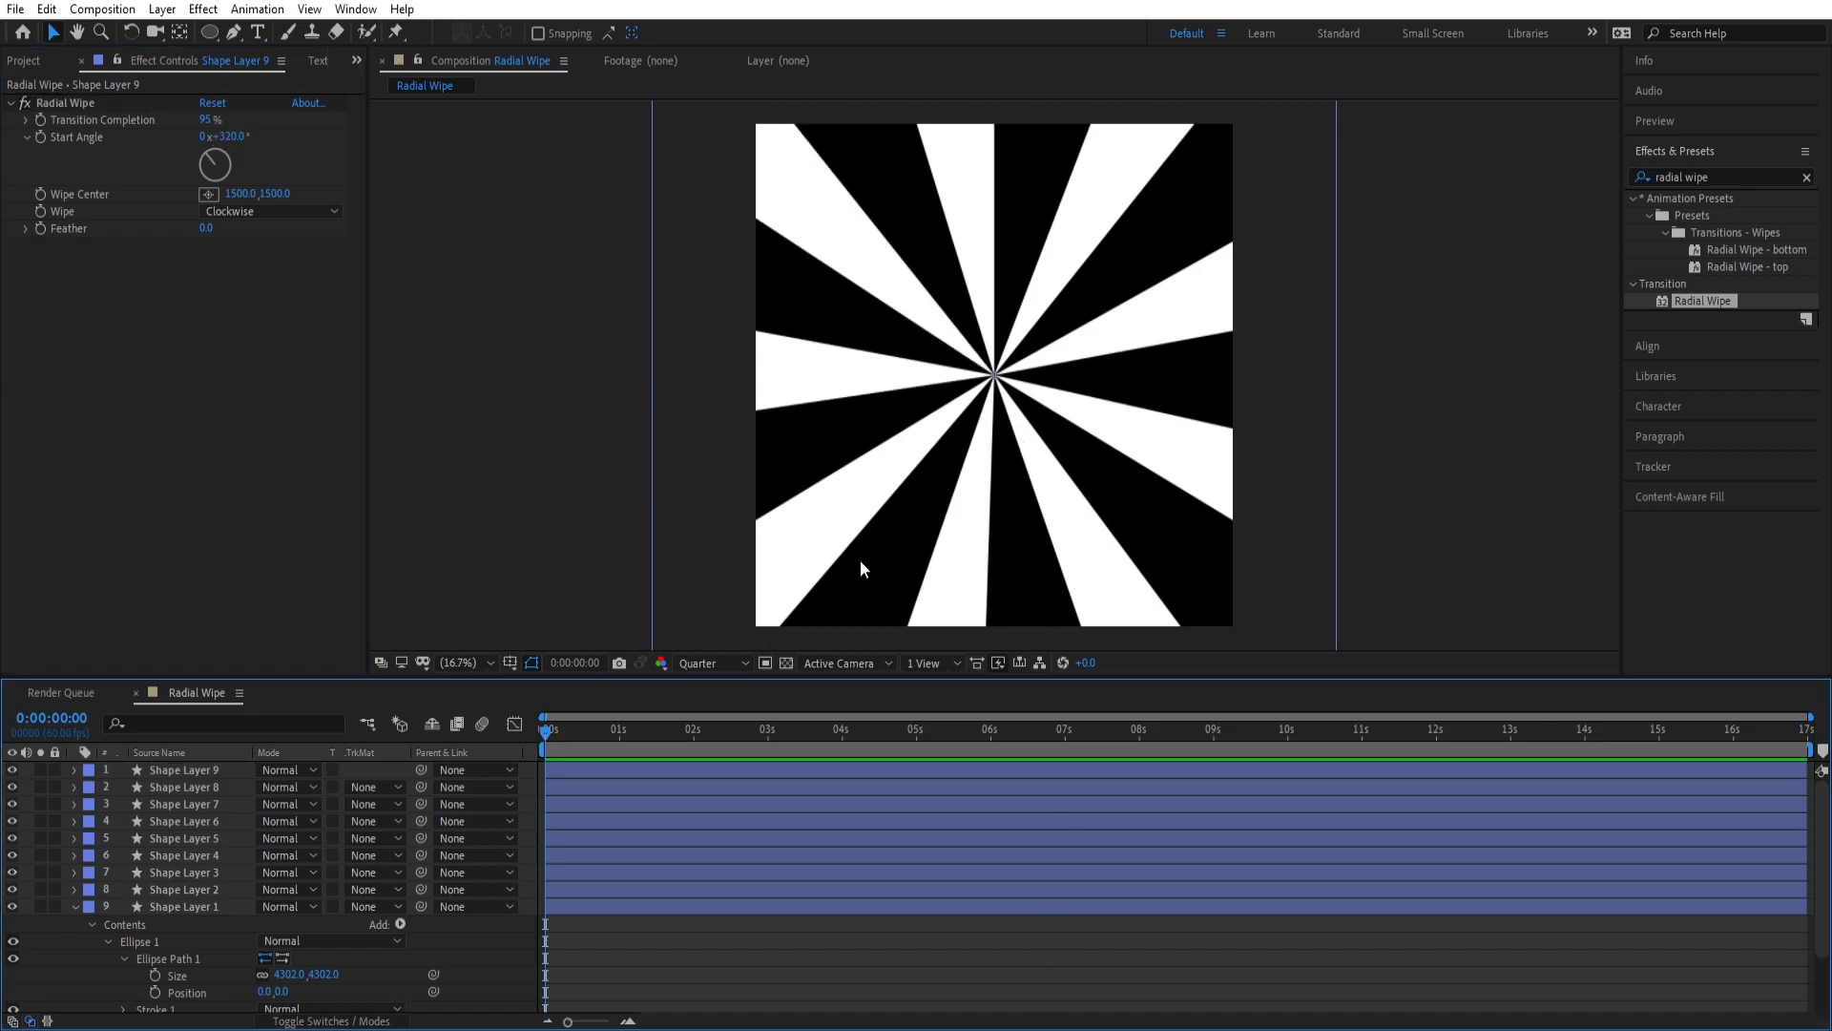
Step: Pre-compose all nine shape layers into a new composition named Radial shapes
click(196, 769)
key(ctrl+a)
right_click(201, 769)
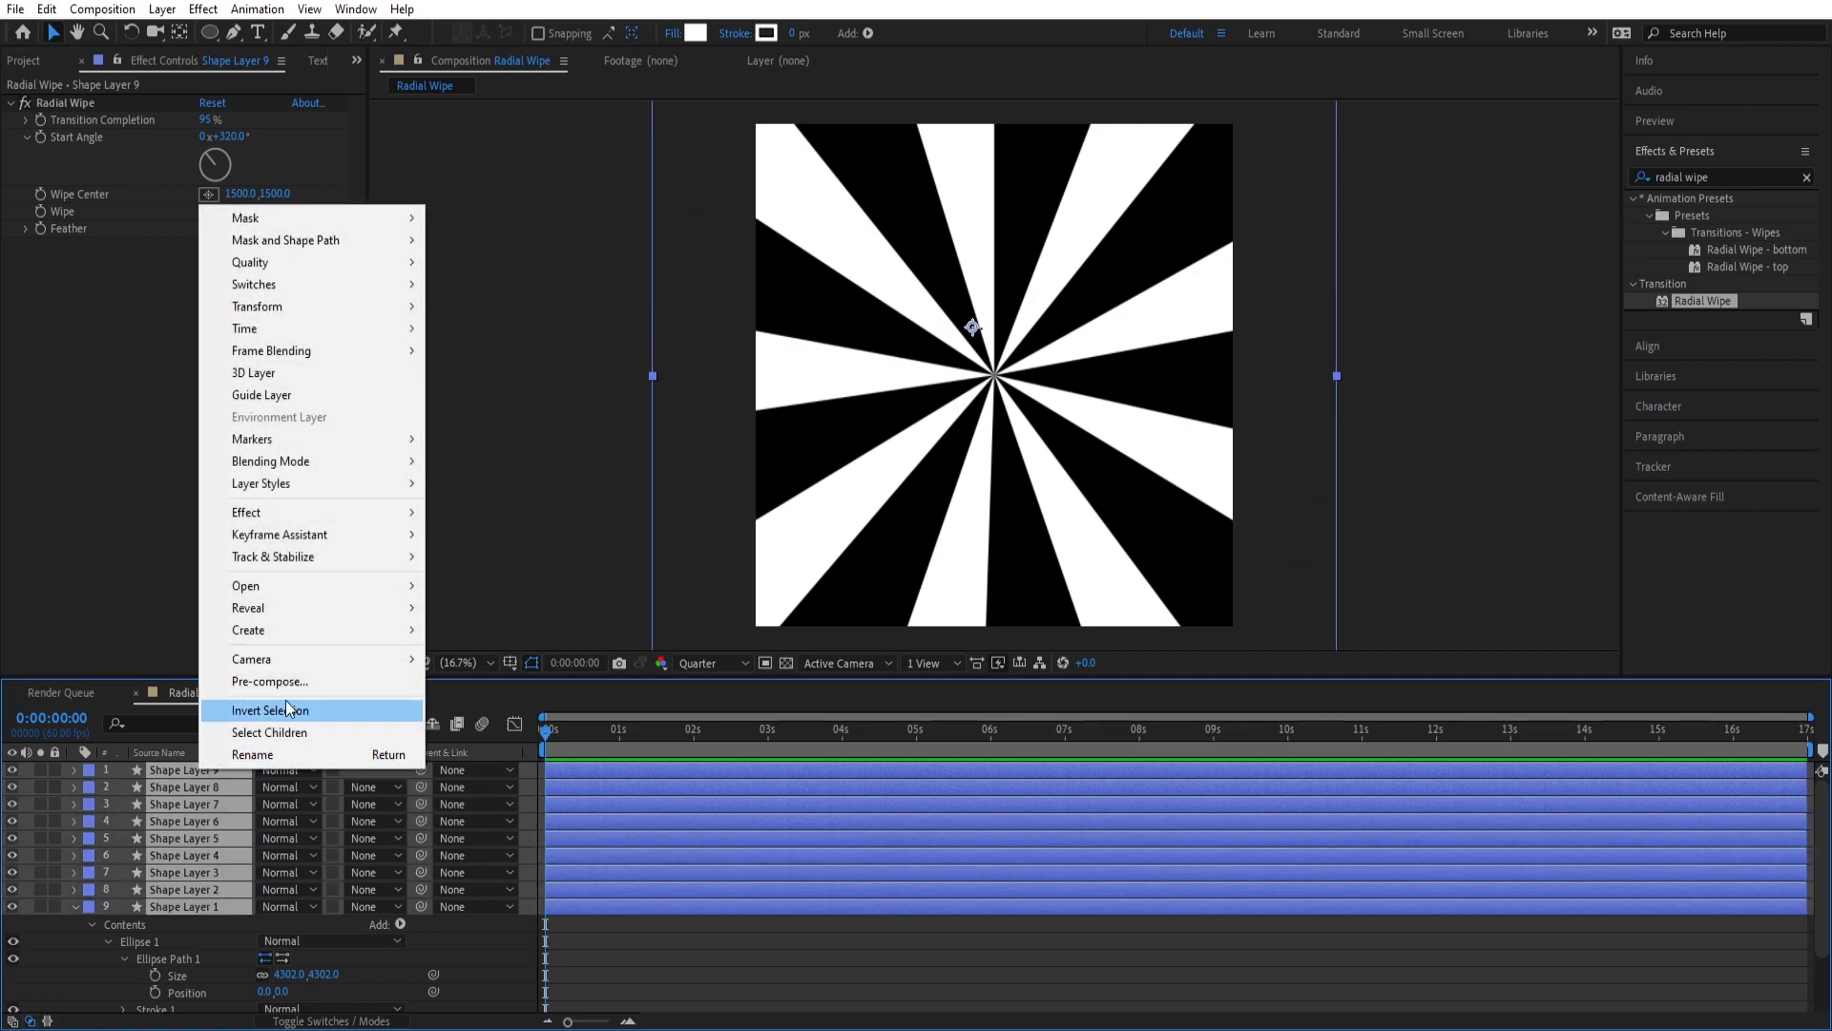
click(275, 683)
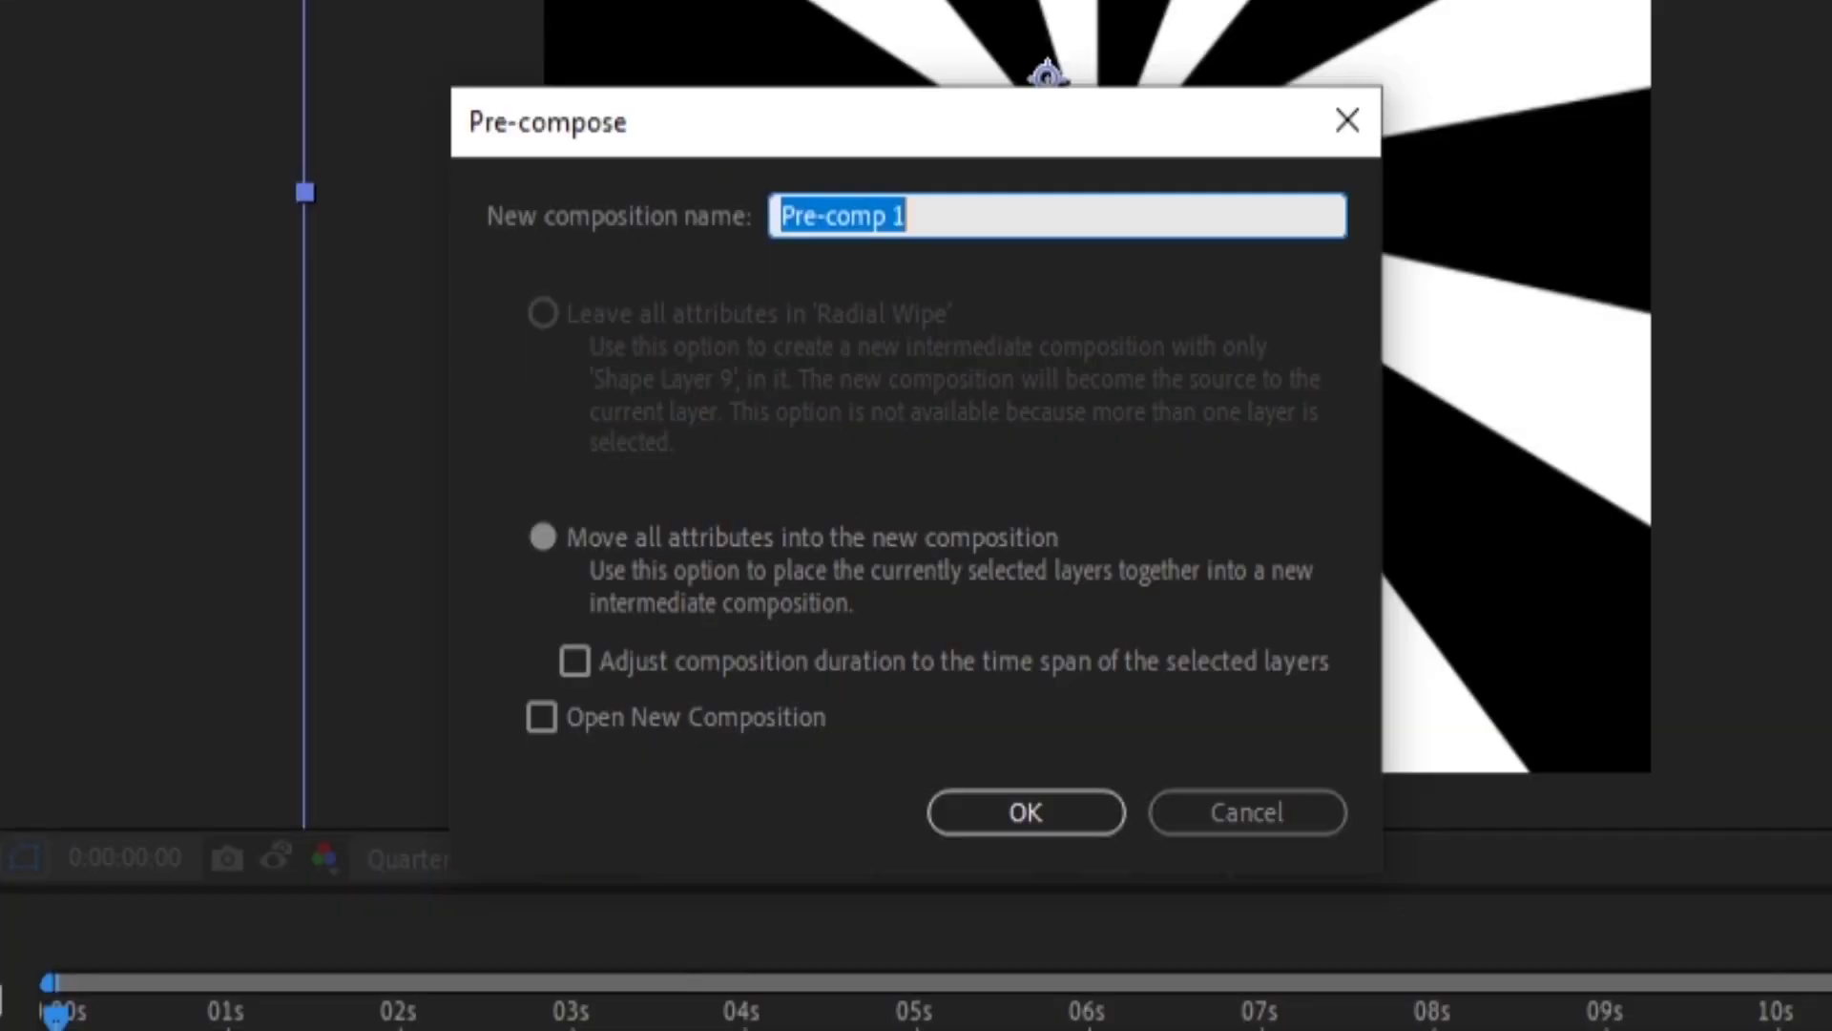
text(Raidla)
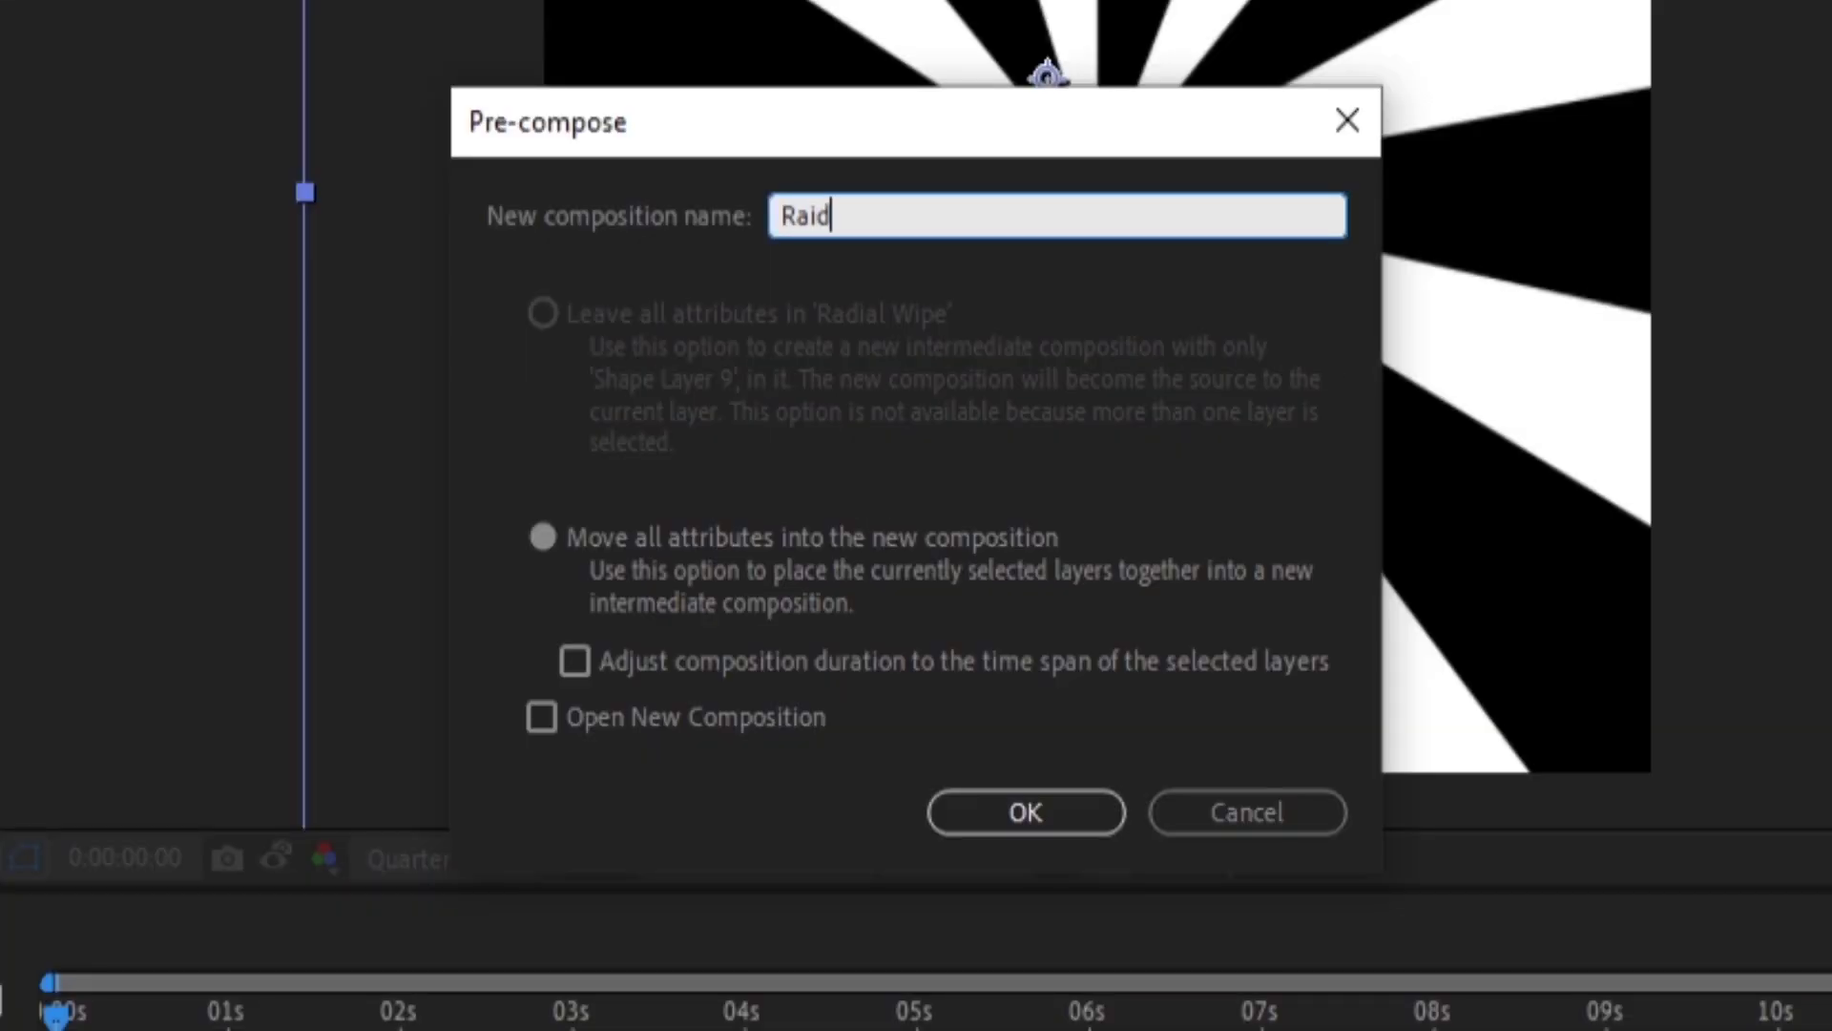
key(BackSpace)
key(BackSpace)
key(BackSpace)
key(BackSpace)
text(dial w)
key(BackSpace)
text(shake)
key(BackSpace)
key(BackSpace)
text(pe)
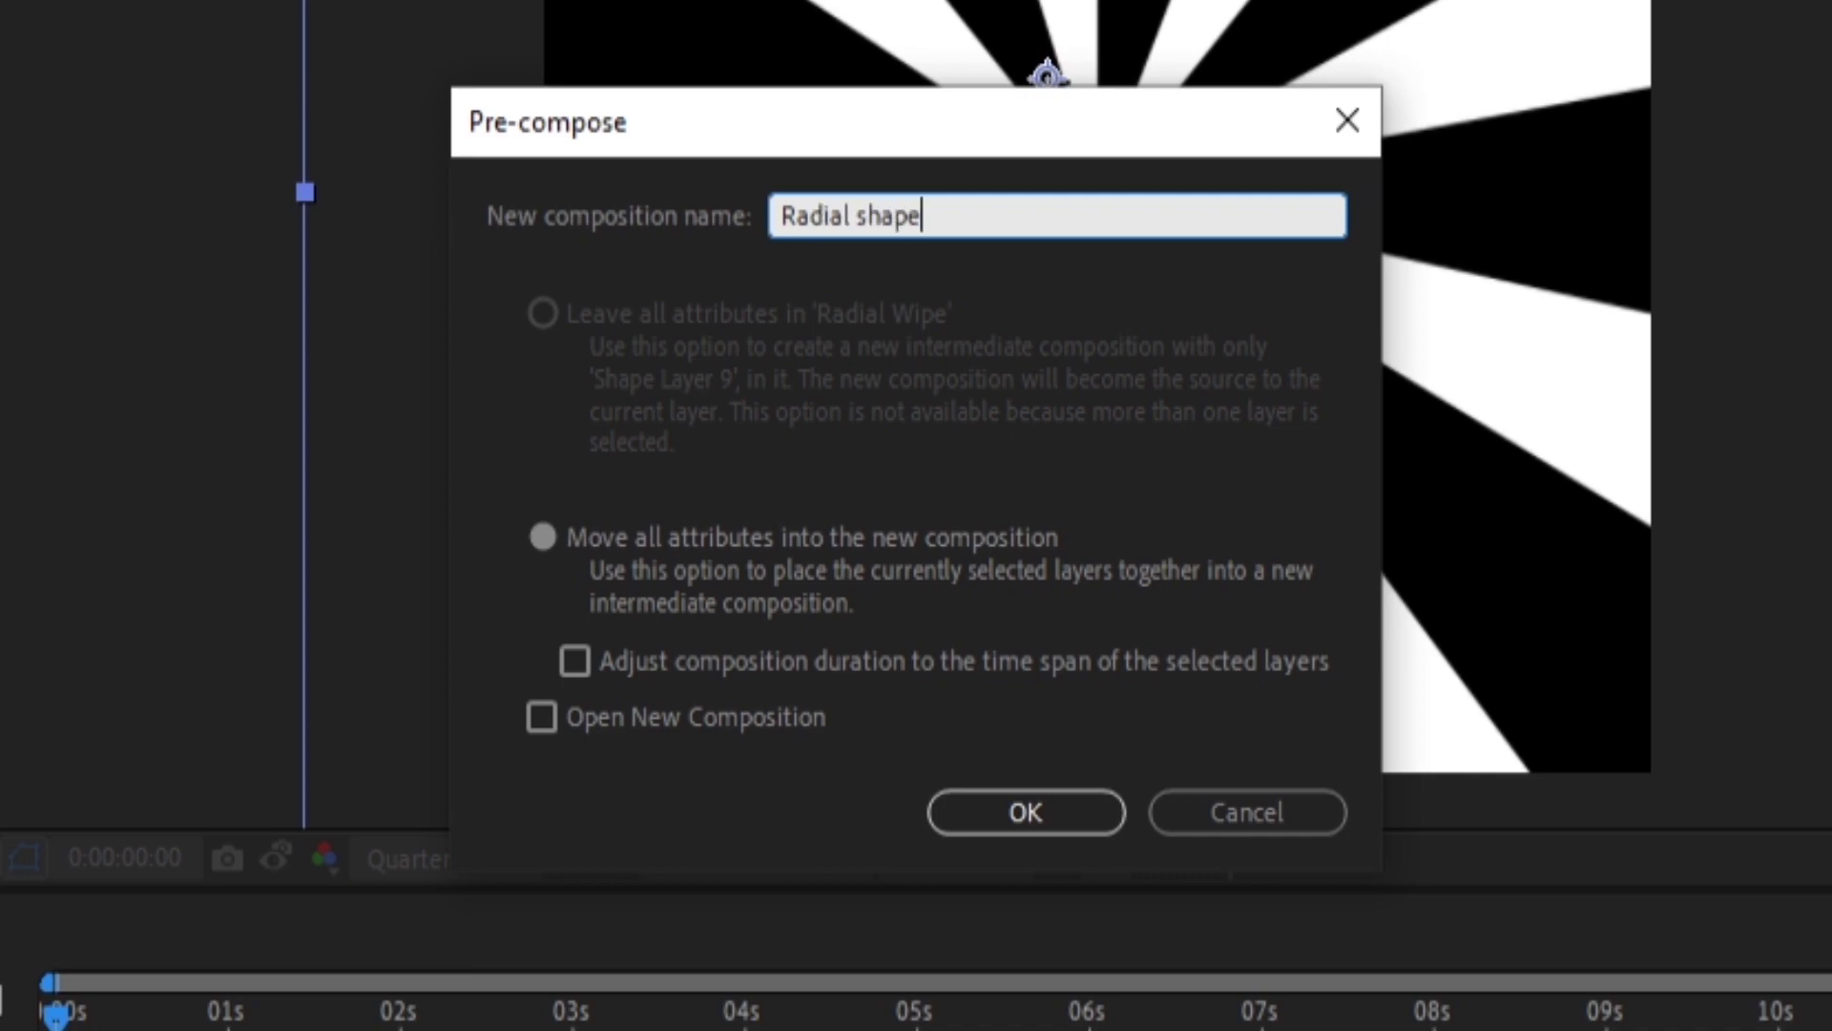
text(s)
key(Return)
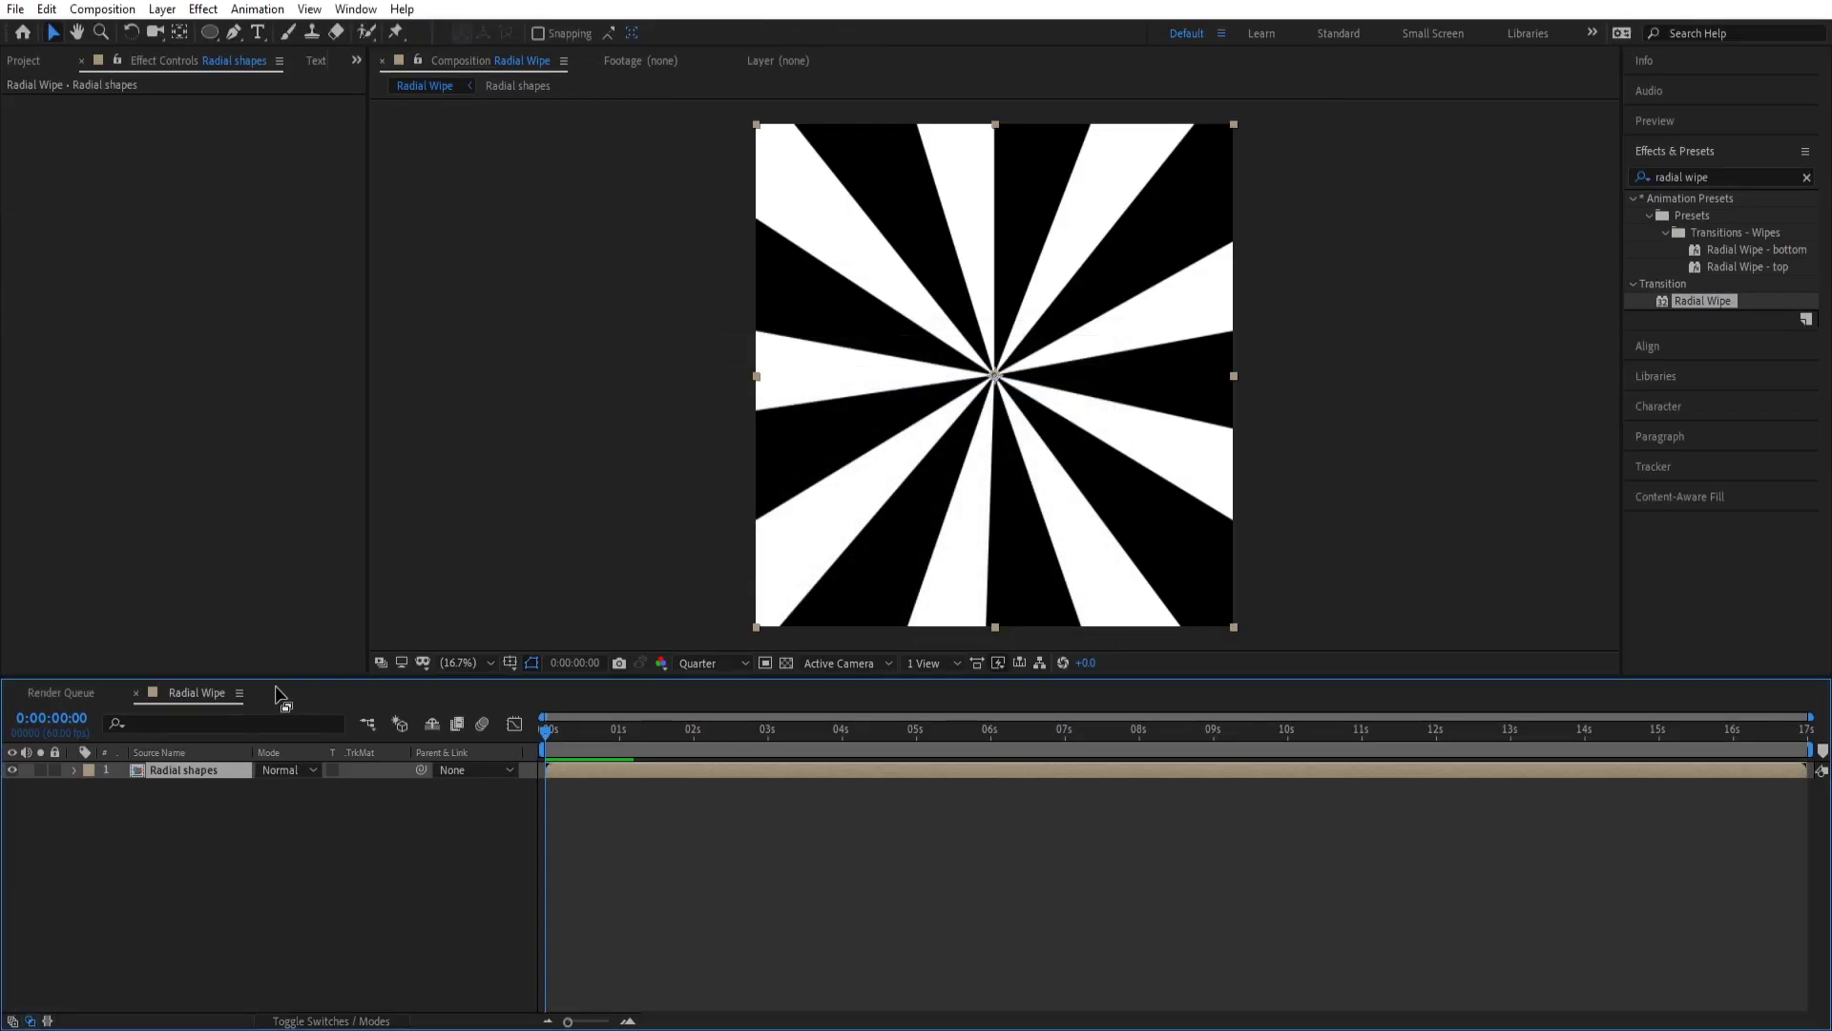
click(71, 833)
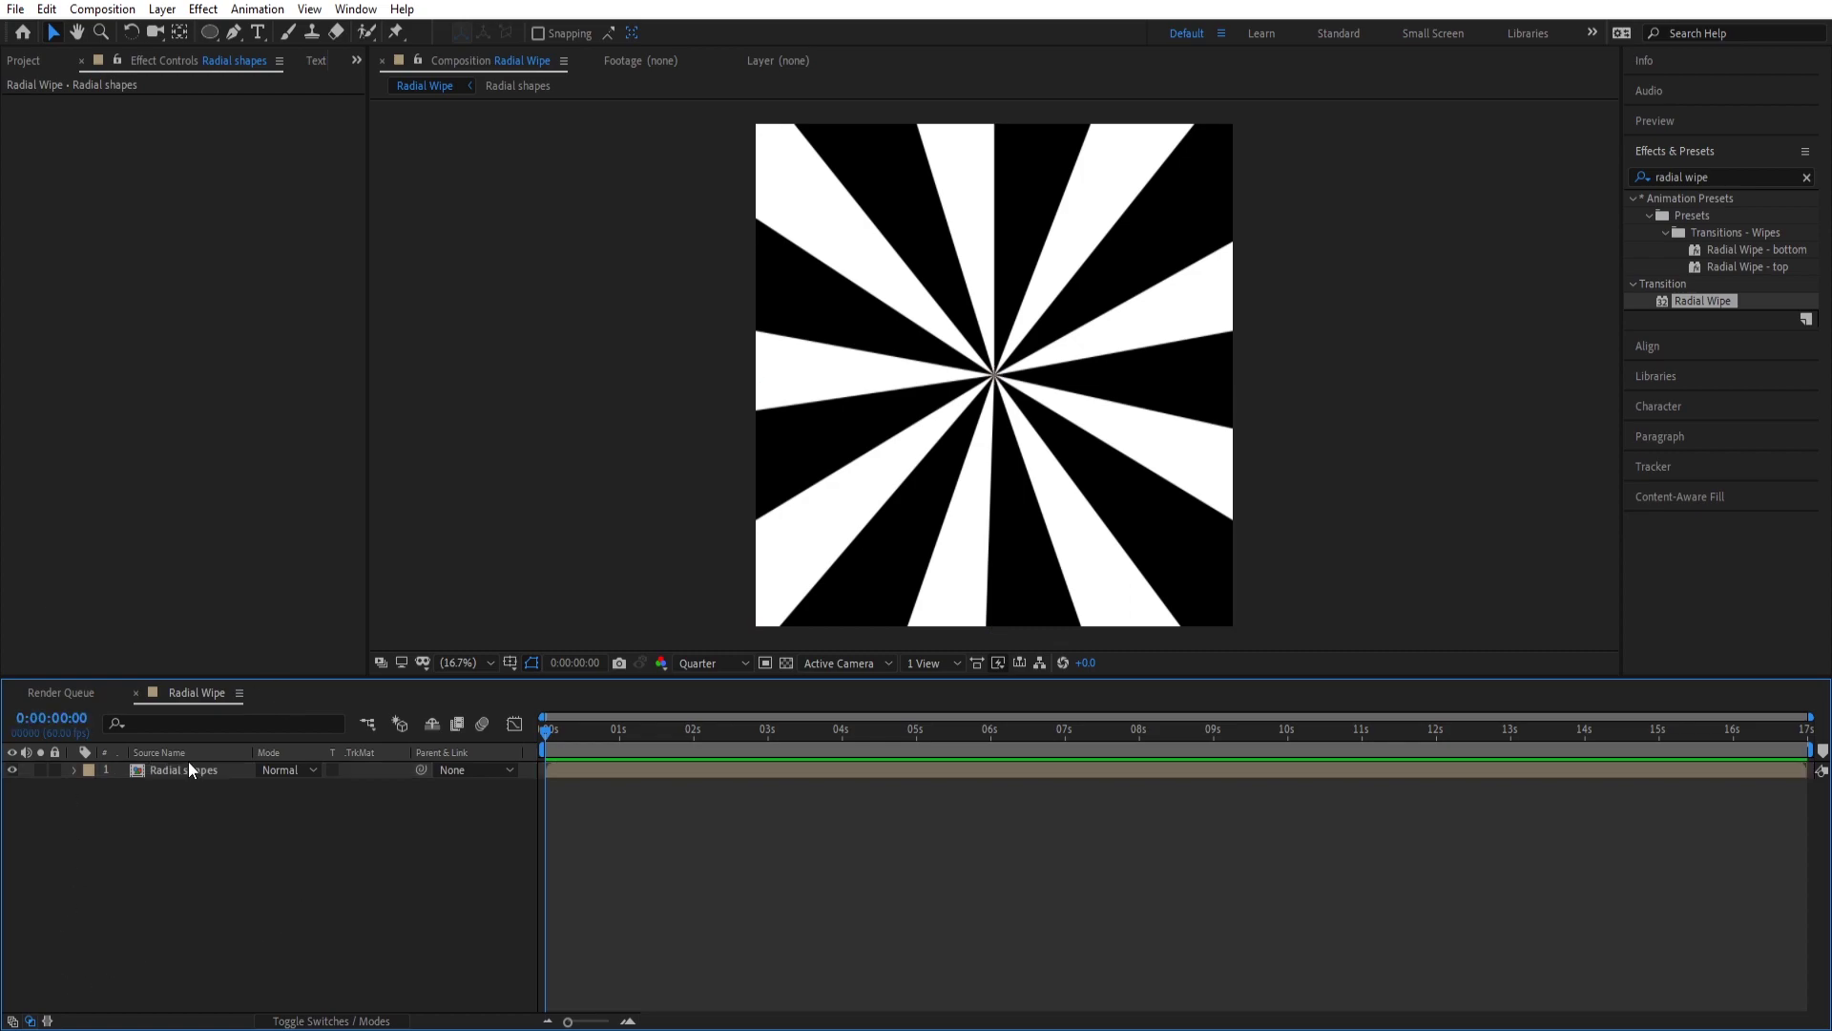
Step: Change the Radial Wipe composition's size to 1920 px wide and 1080 px high
click(49, 61)
right_click(73, 263)
click(78, 271)
text(1920)
key(Tab)
text(1080)
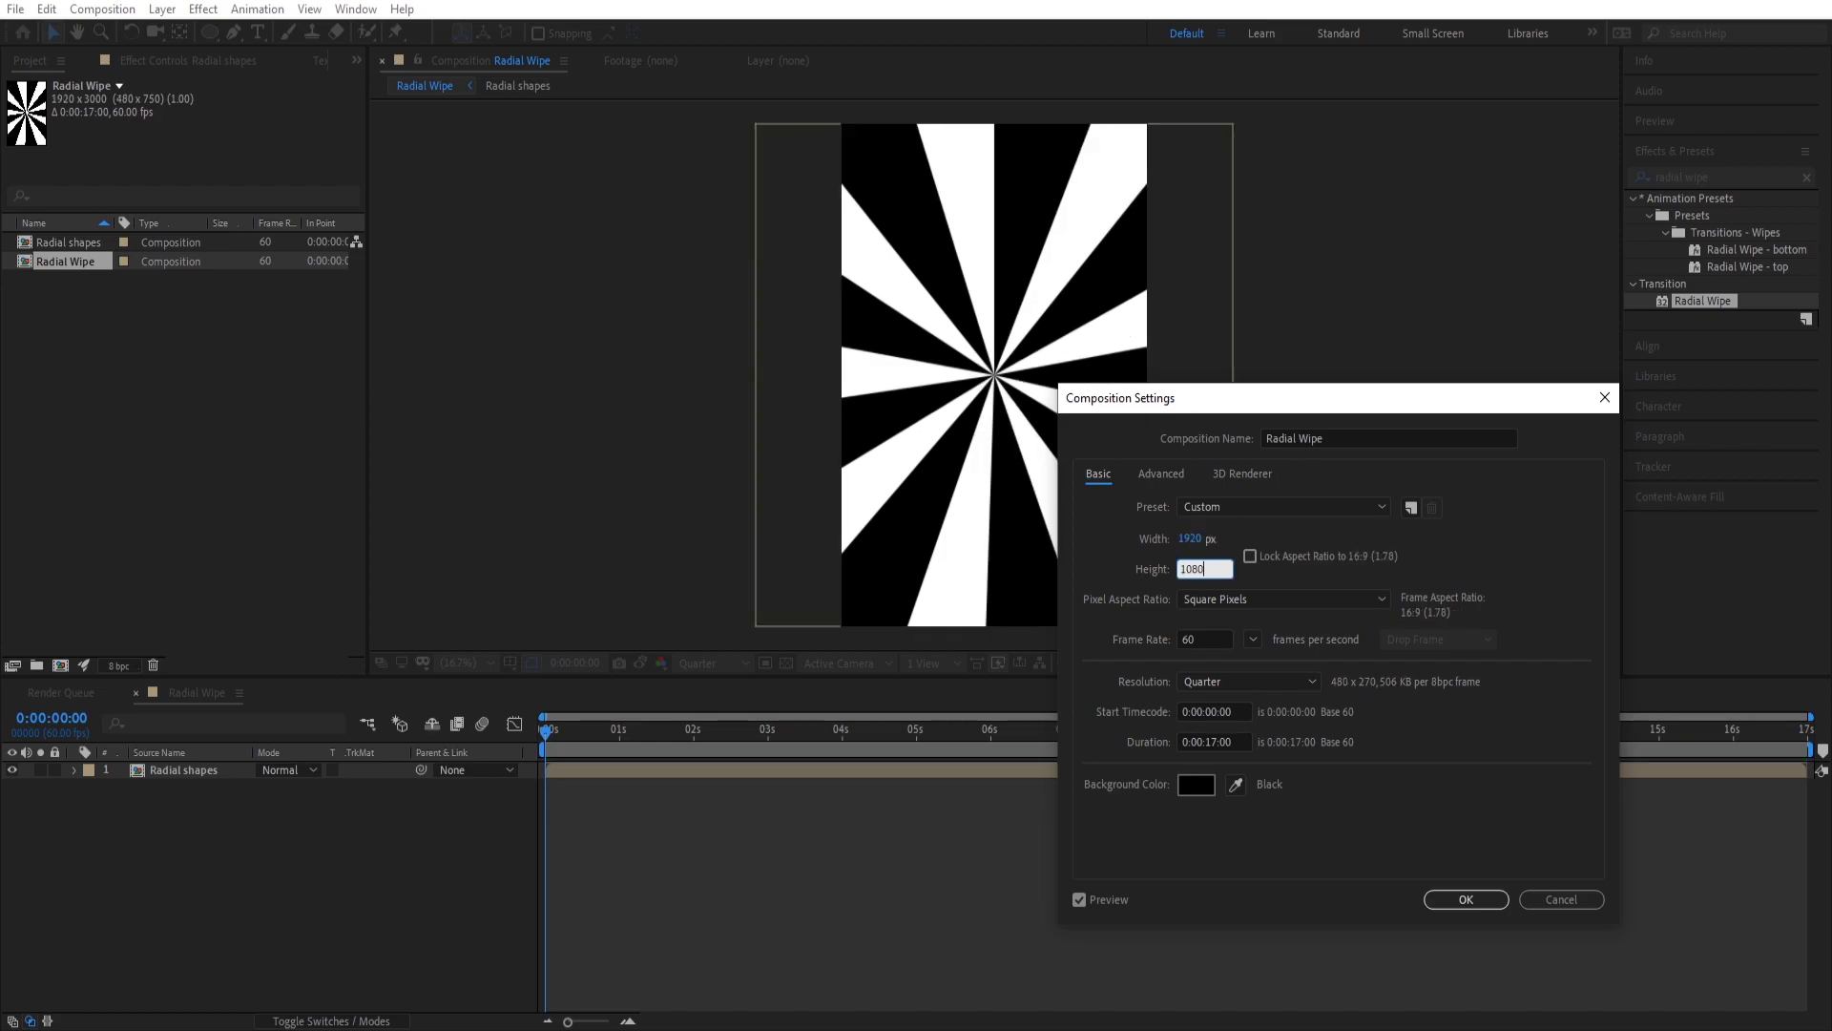
key(Return)
Step: Set the composition viewer's preview resolution to Auto
click(740, 663)
click(737, 710)
click(718, 664)
click(722, 683)
click(752, 708)
Step: Reveal the Transform properties of the Radial shapes layer
click(183, 769)
click(75, 771)
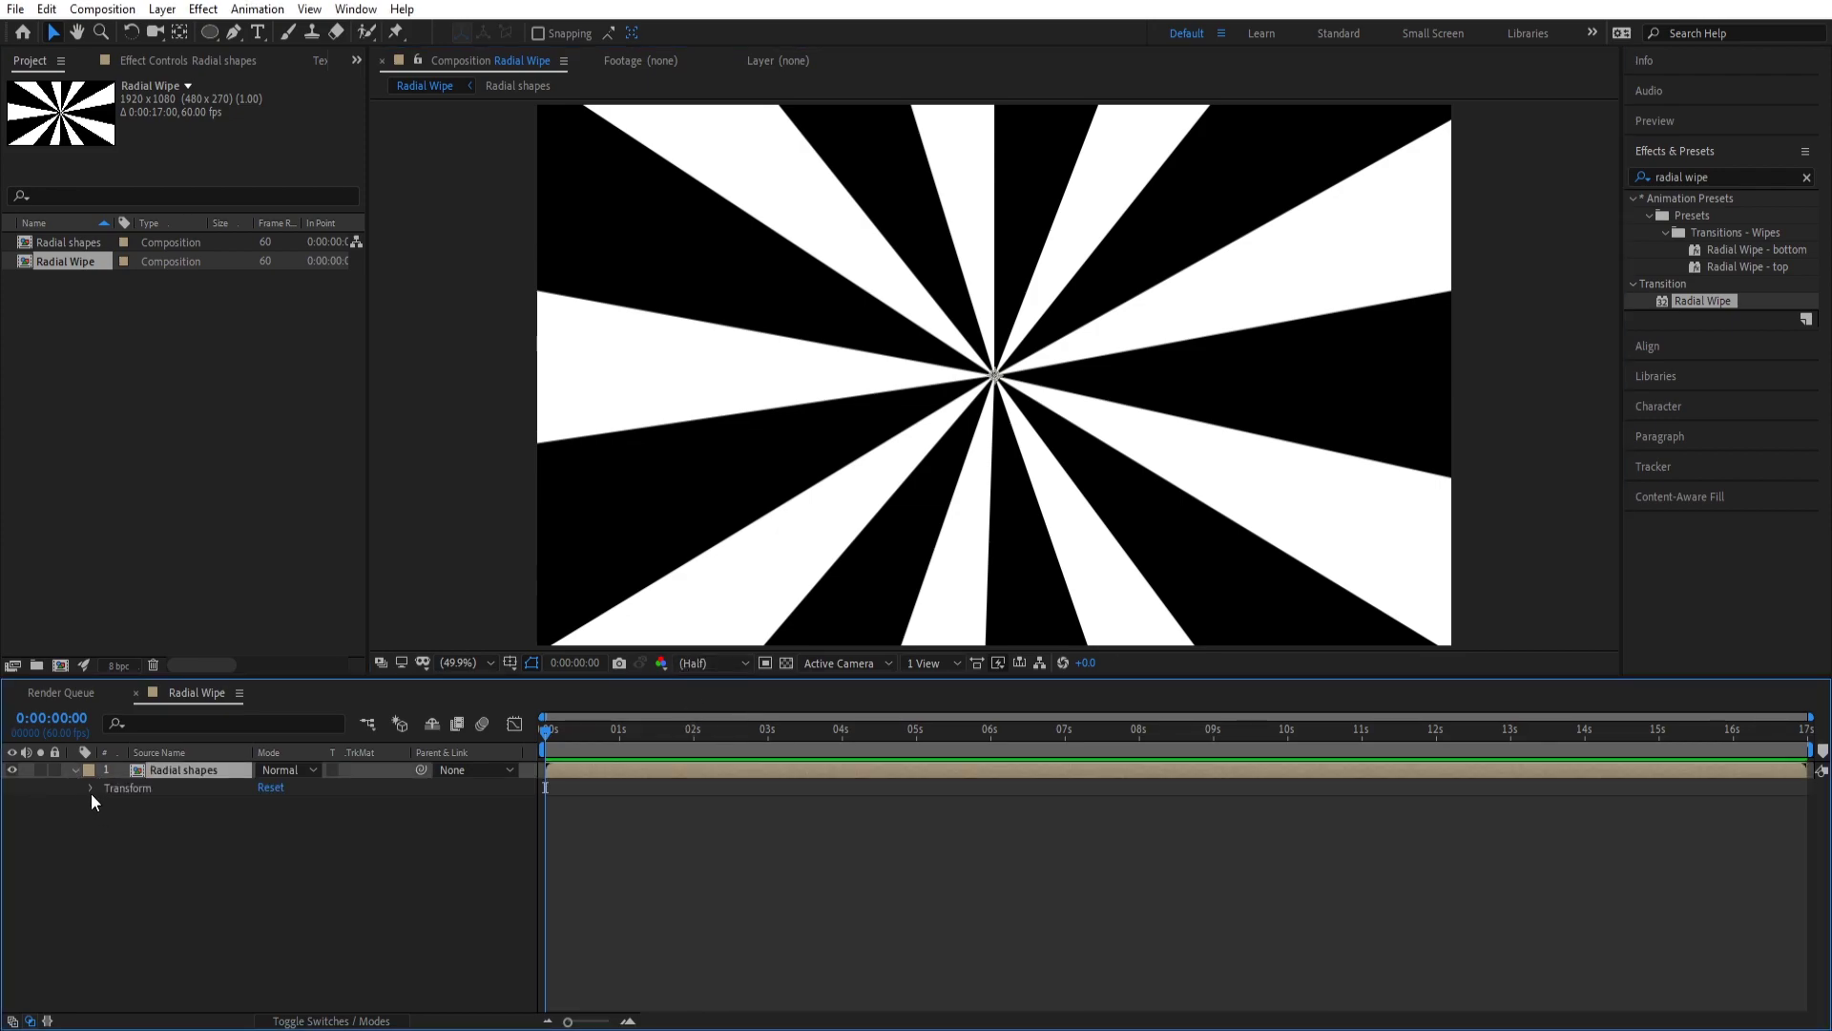
click(91, 788)
Step: Try out rotating the Radial shapes layer and undo the rotation change
scroll(643, 521, down, 4)
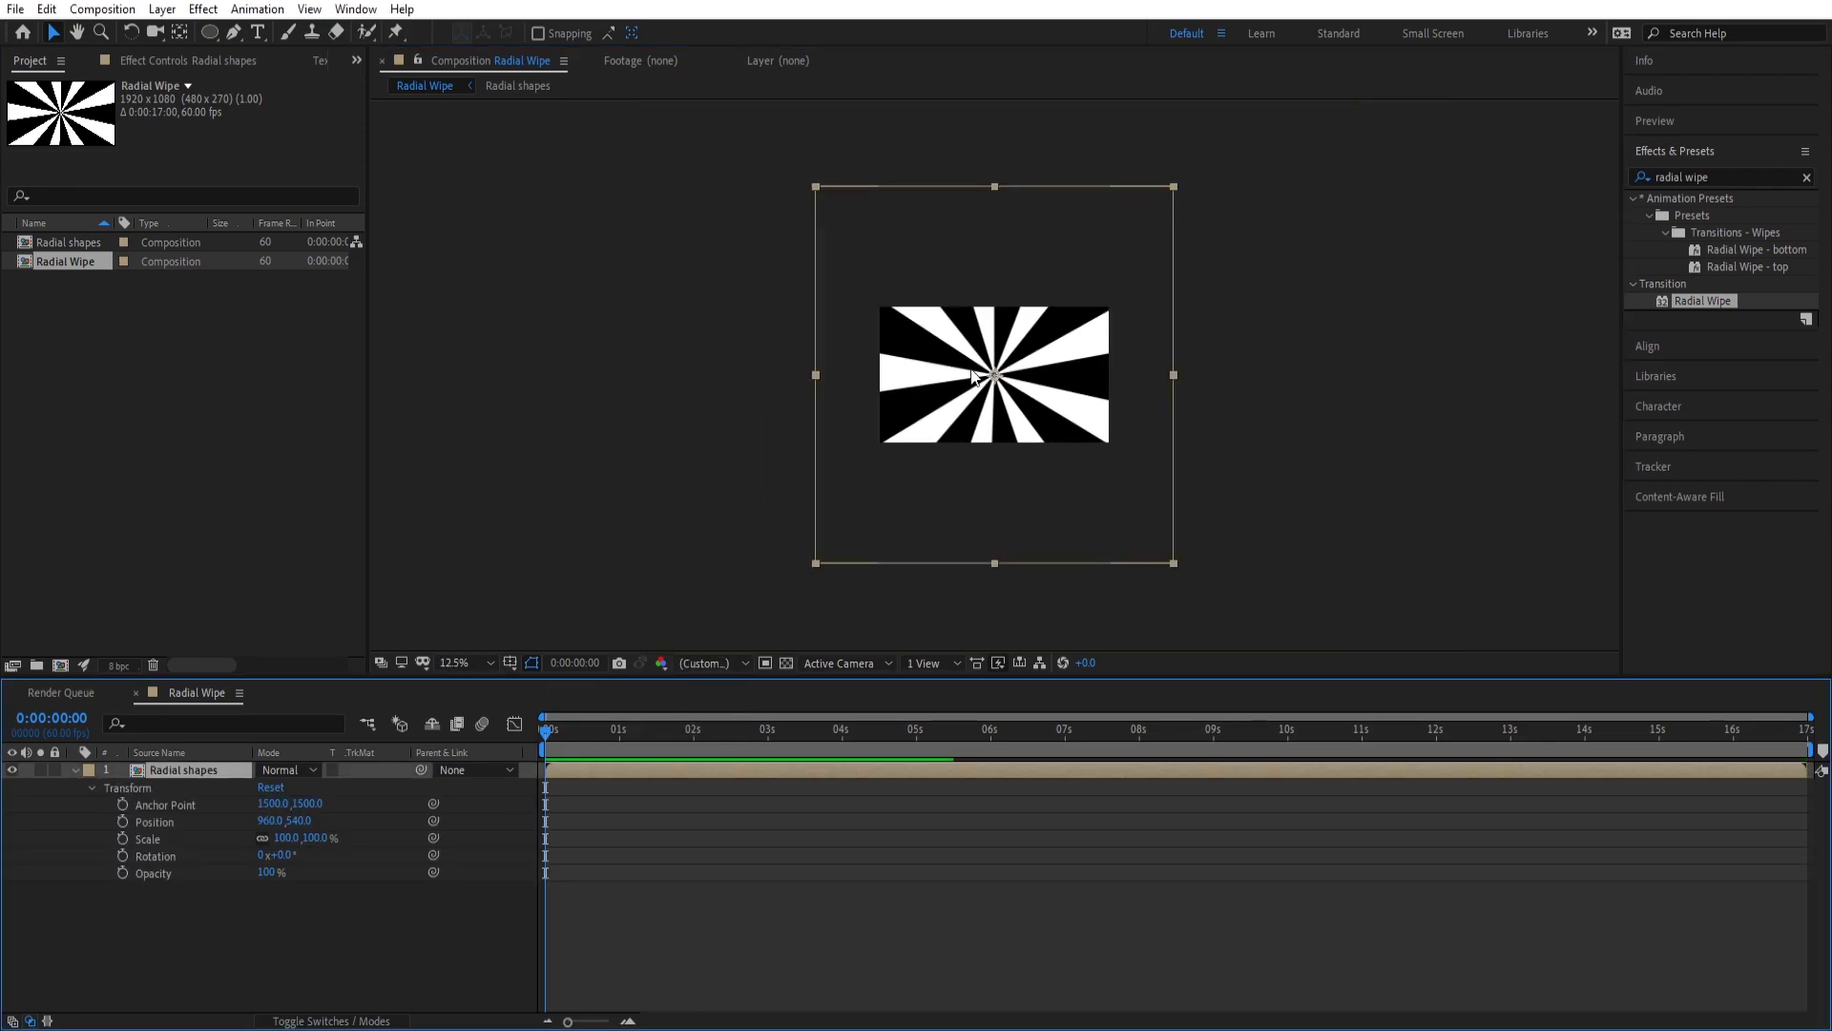
drag(282, 858, 894, 834)
key(ctrl+z)
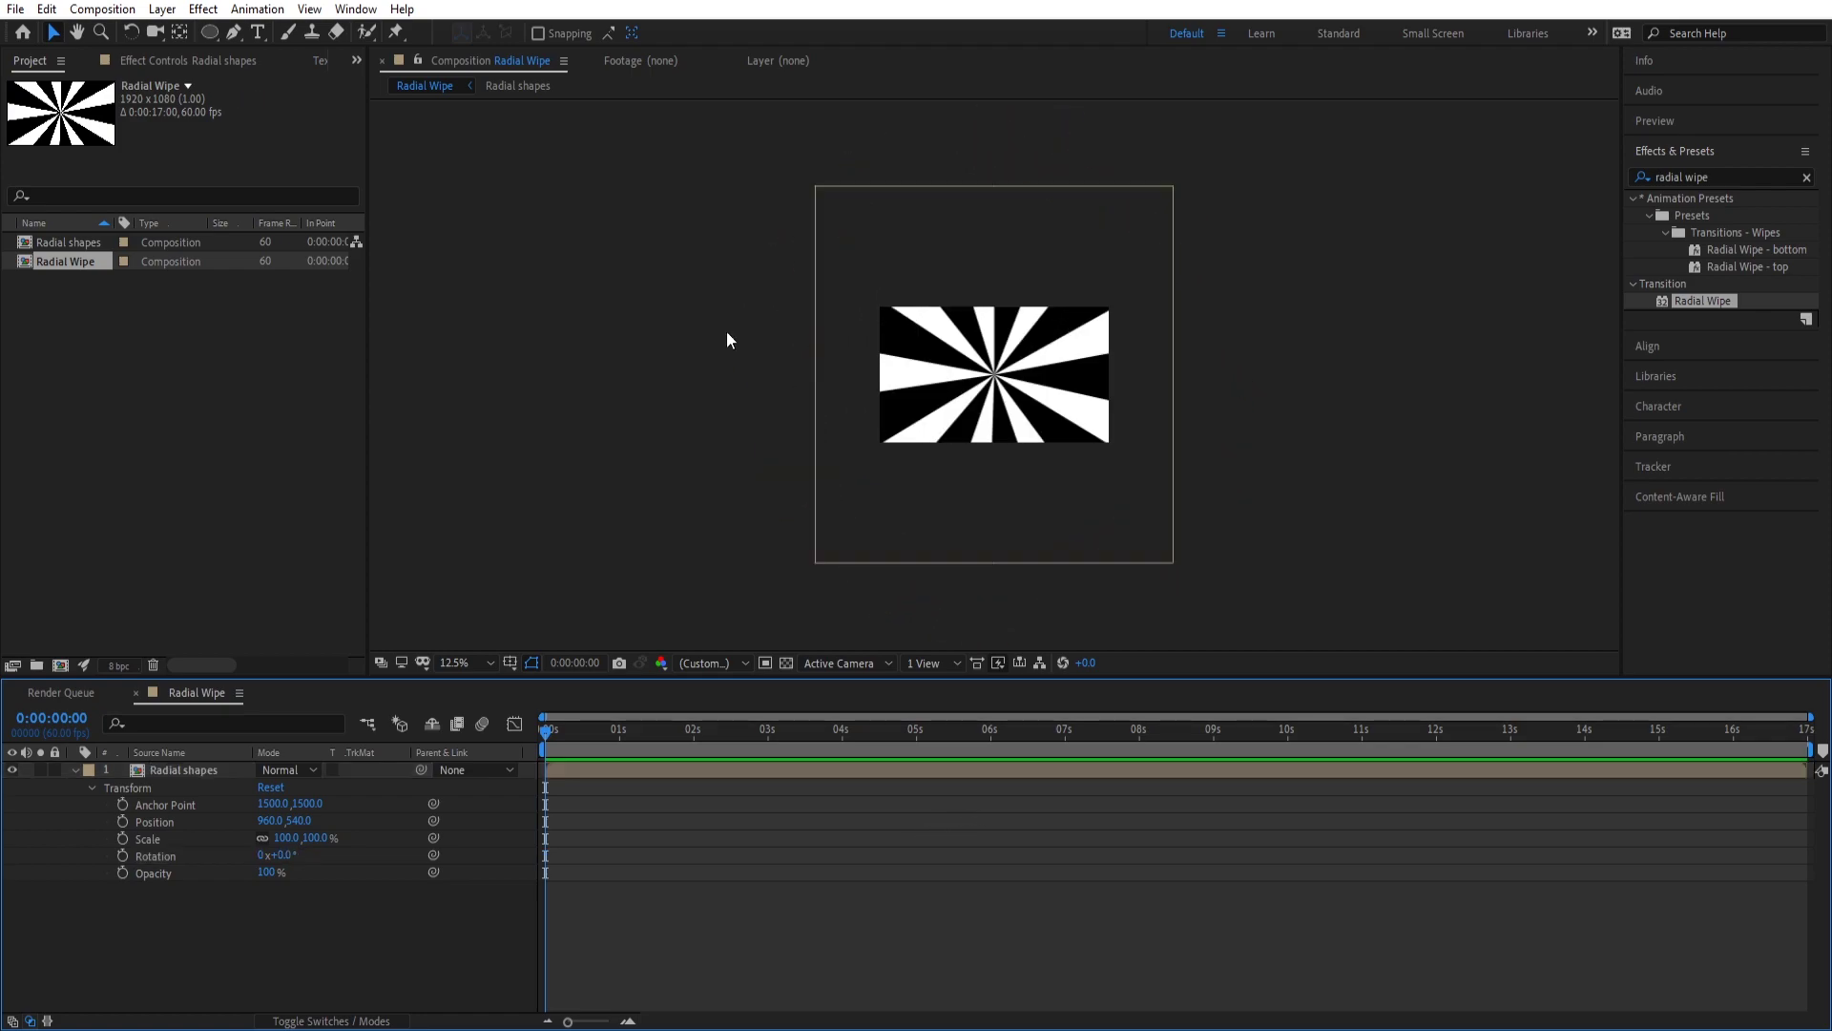
Step: Keyframe the Radial shapes layer's Rotation from 0 at the first frame to 2 full revolutions at 0:00:16:59
scroll(727, 329, up, 4)
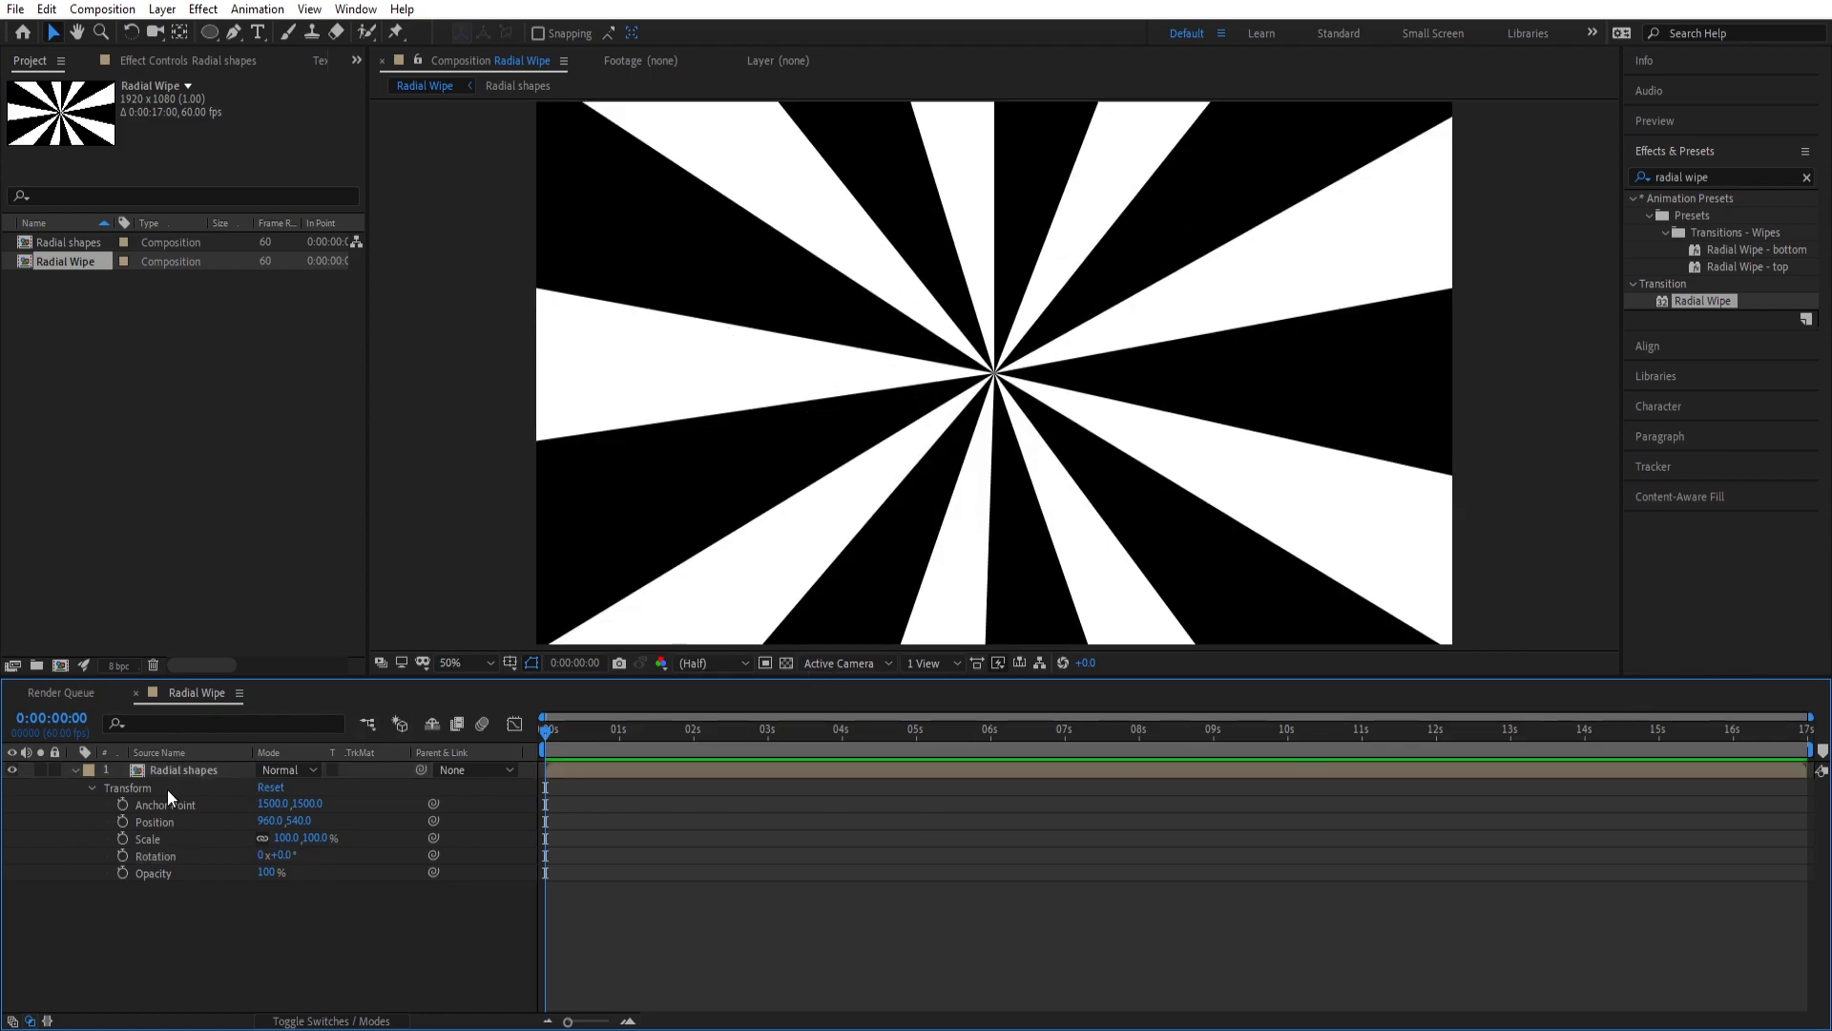
click(74, 769)
click(75, 770)
click(123, 855)
click(611, 802)
drag(603, 741, 1808, 742)
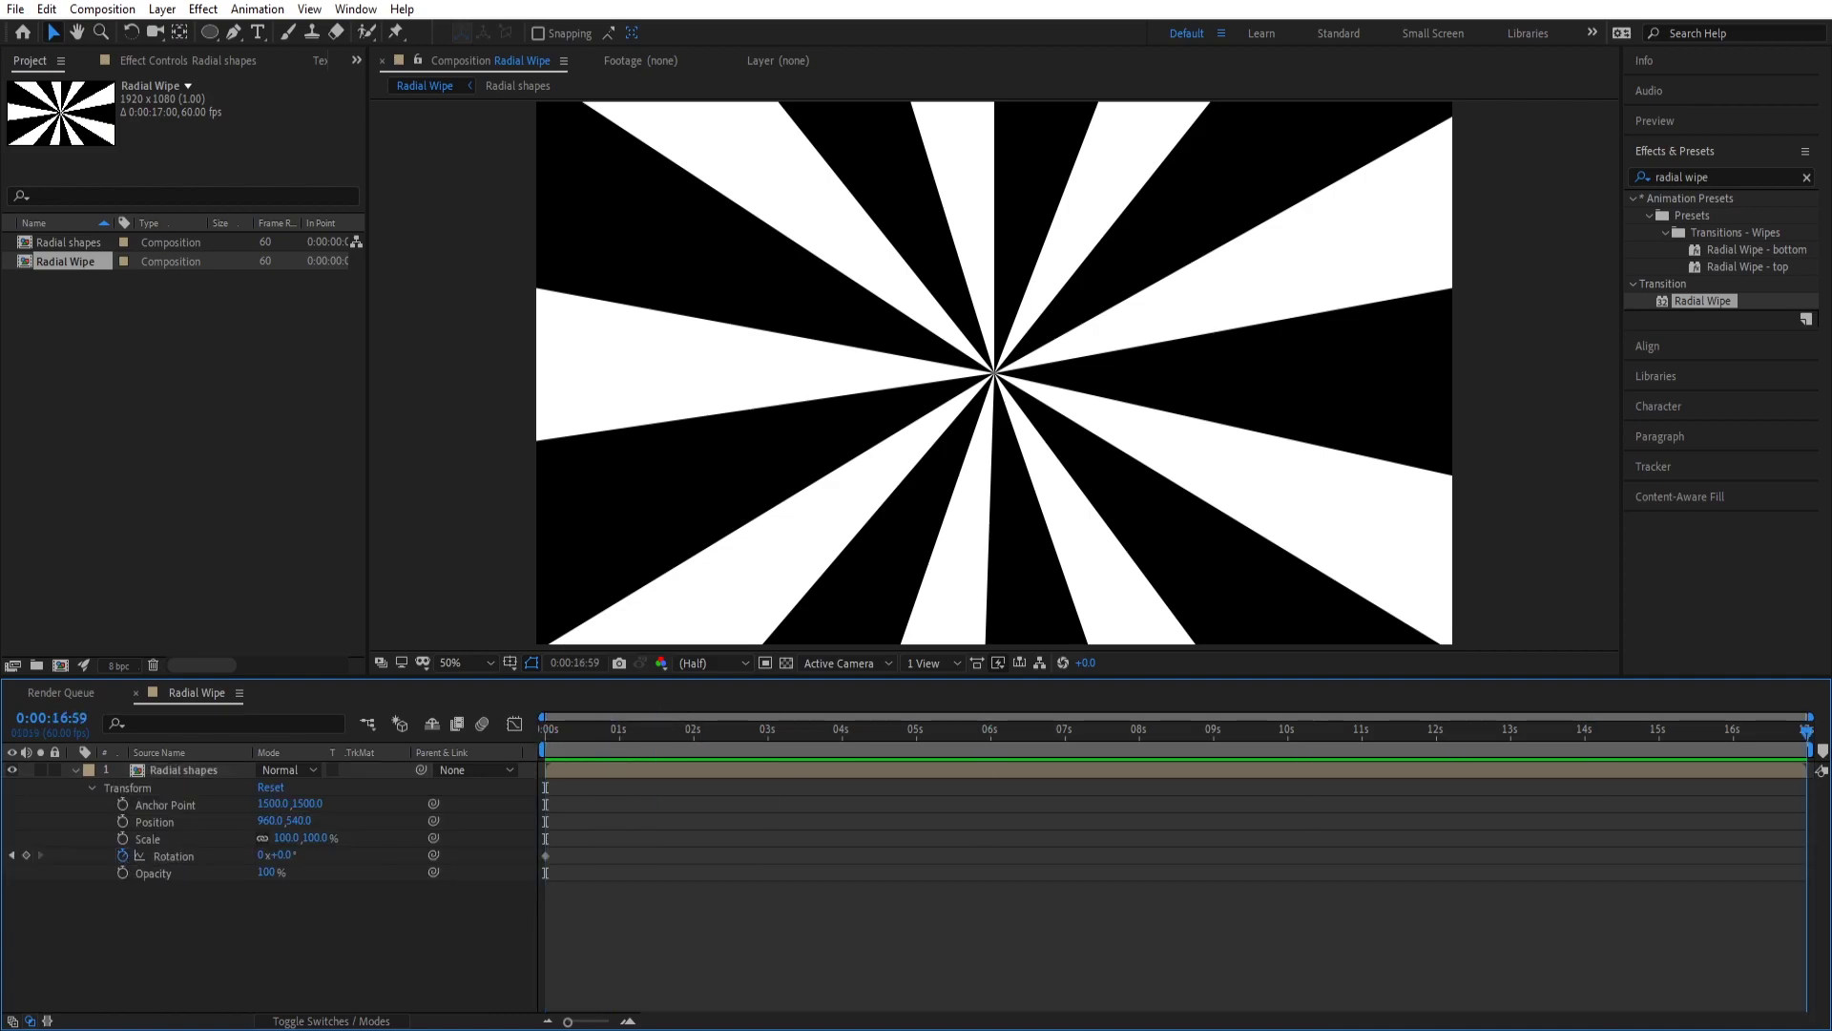
click(260, 855)
text(2)
key(Return)
Step: Lower the composition viewer's resolution to Quarter and play back the rotation animation
click(1679, 121)
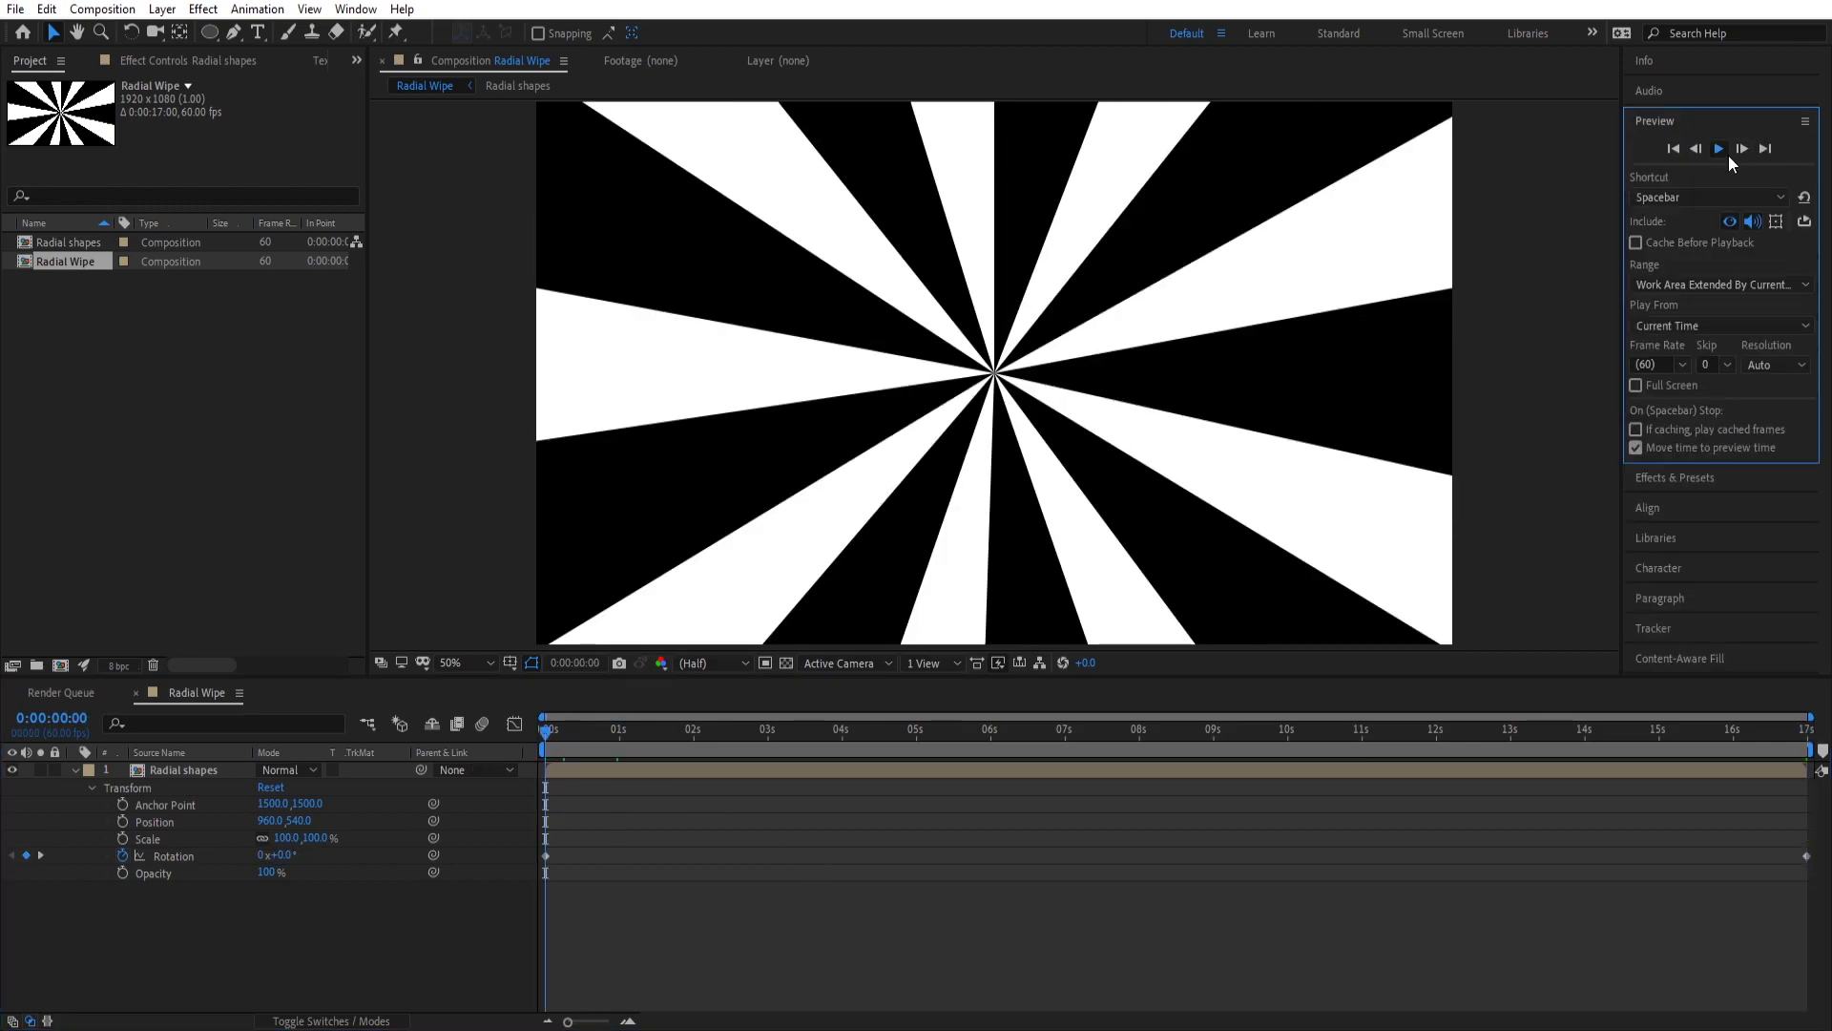
click(1723, 150)
click(716, 662)
click(712, 776)
click(1725, 149)
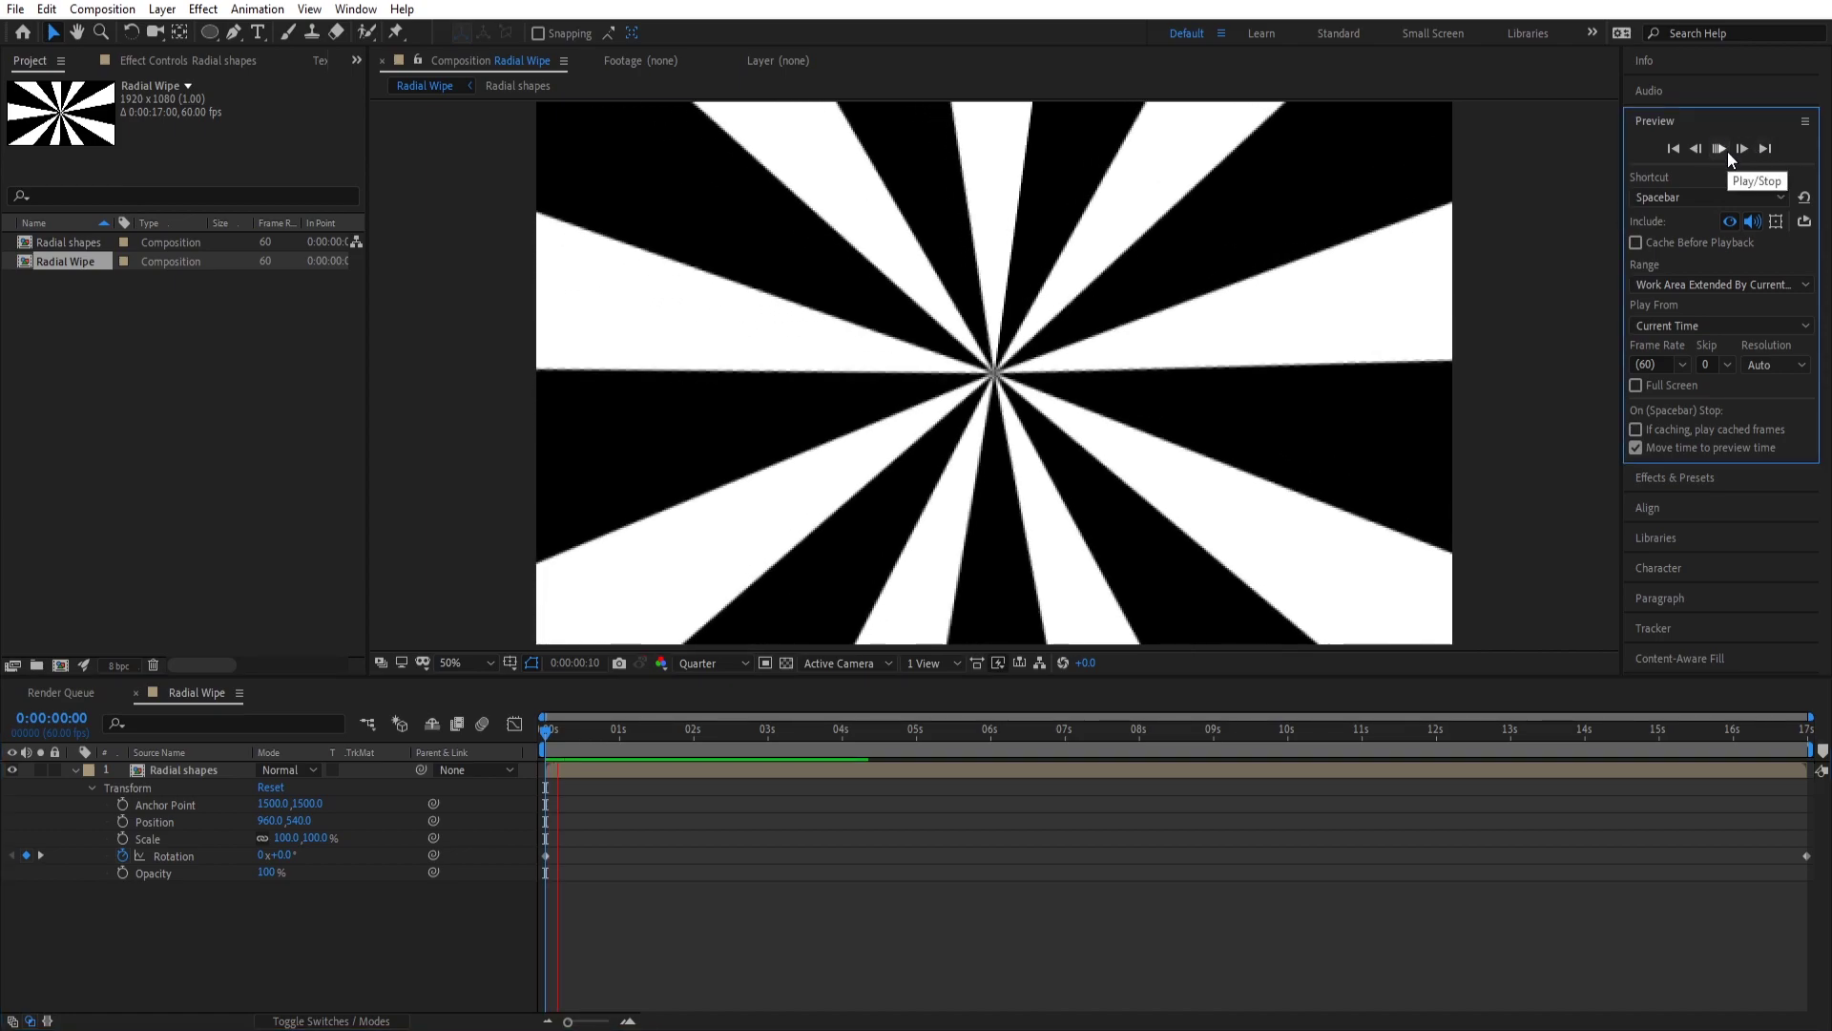
click(1726, 148)
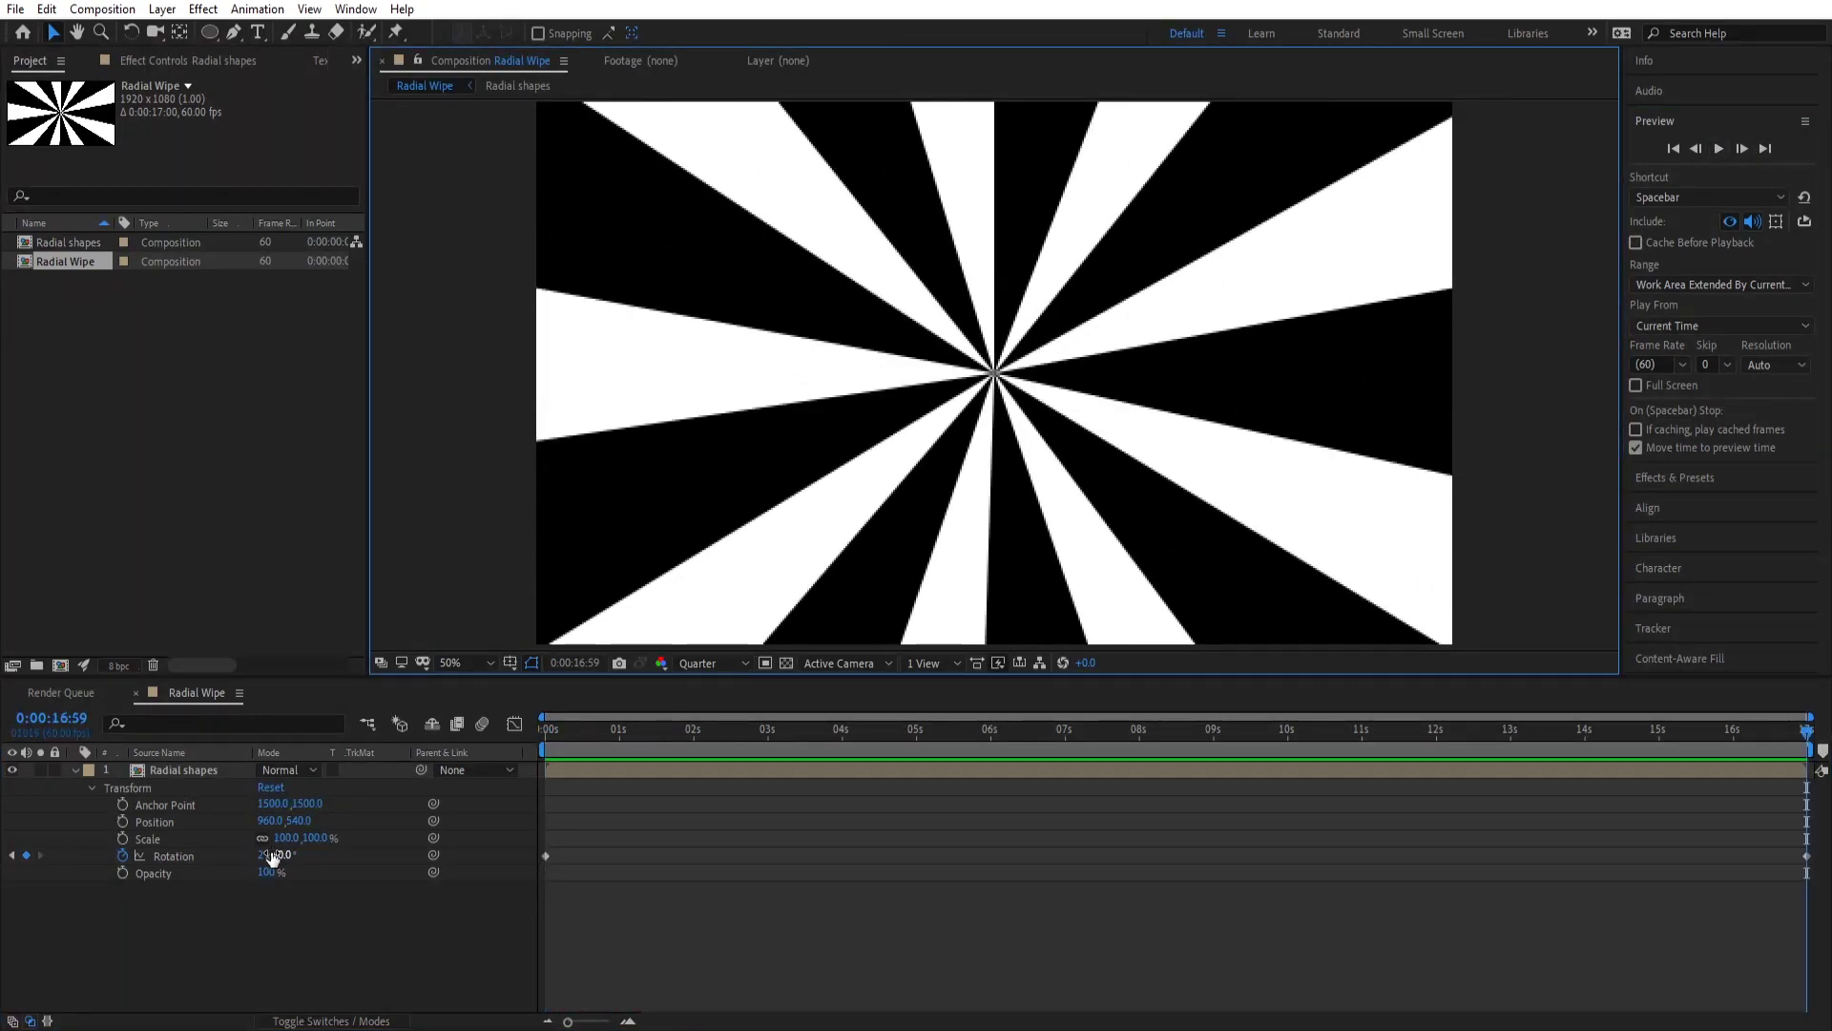
Step: Set the ending Rotation keyframe of Radial shapes to 1 revolution and preview the animation from the start
click(263, 855)
text(1)
click(679, 851)
drag(639, 739, 540, 750)
click(1723, 152)
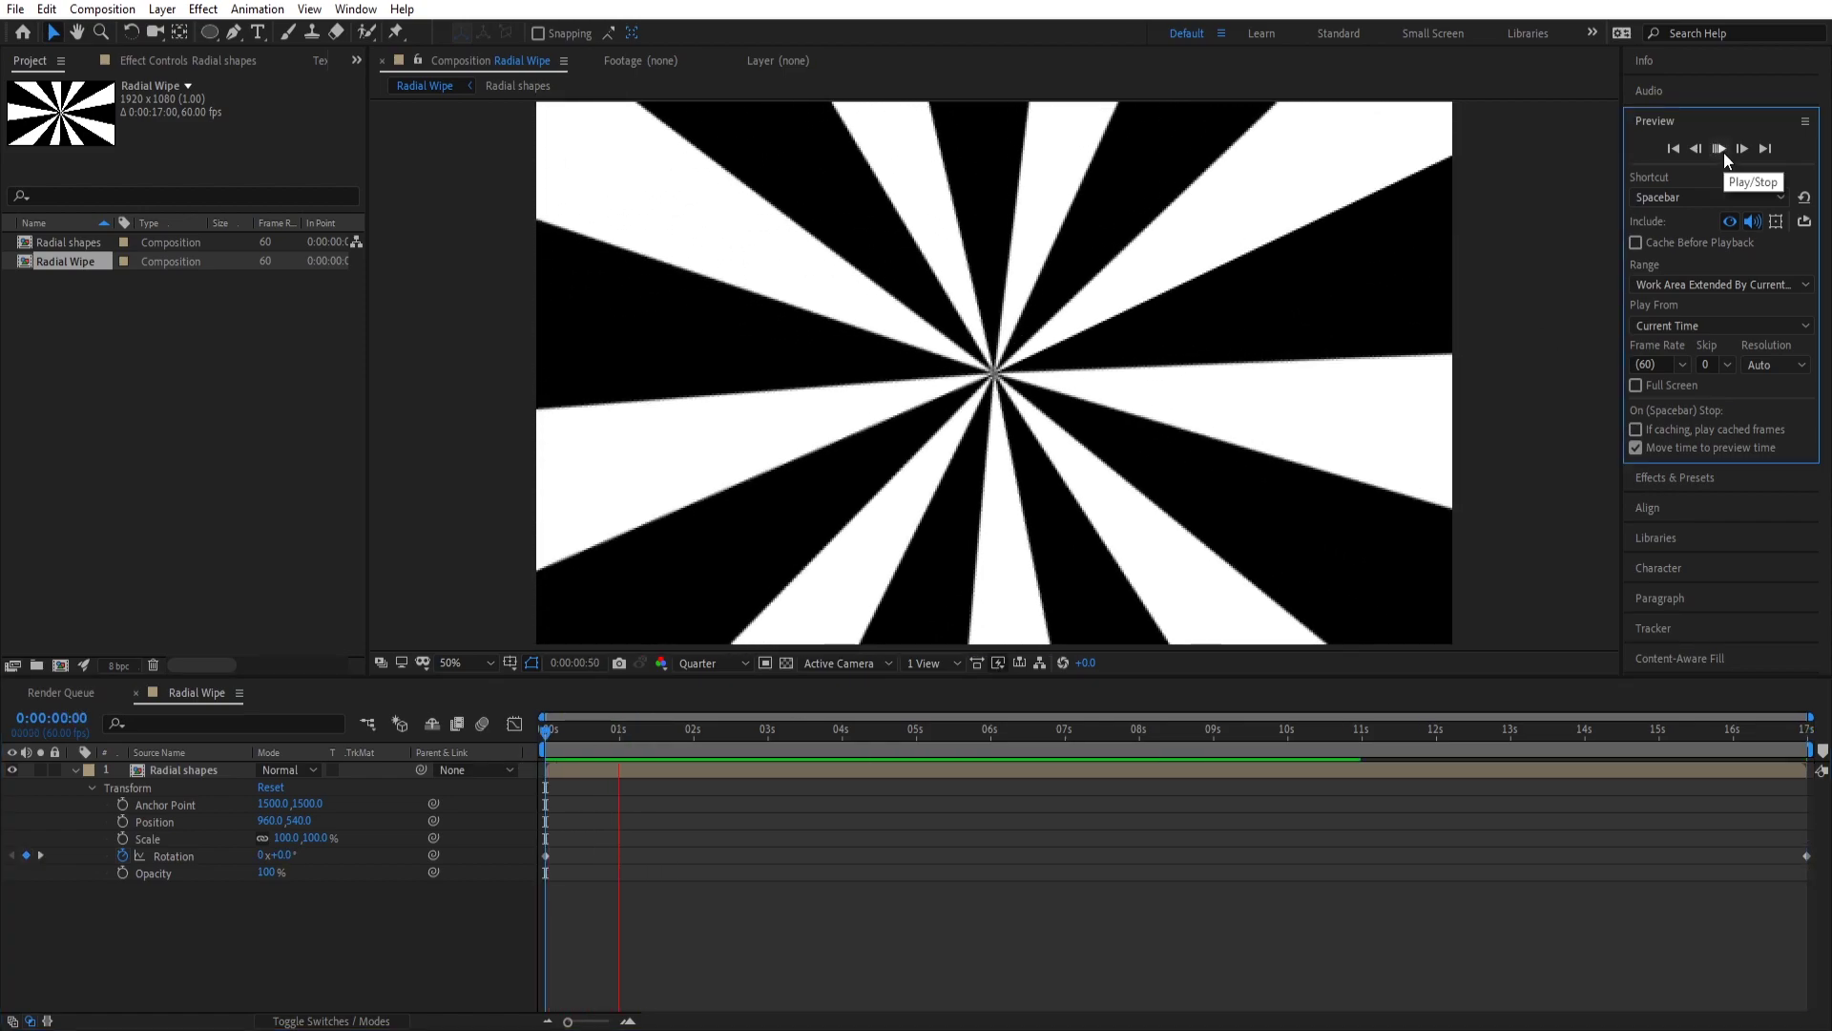
key(space)
drag(681, 730, 540, 735)
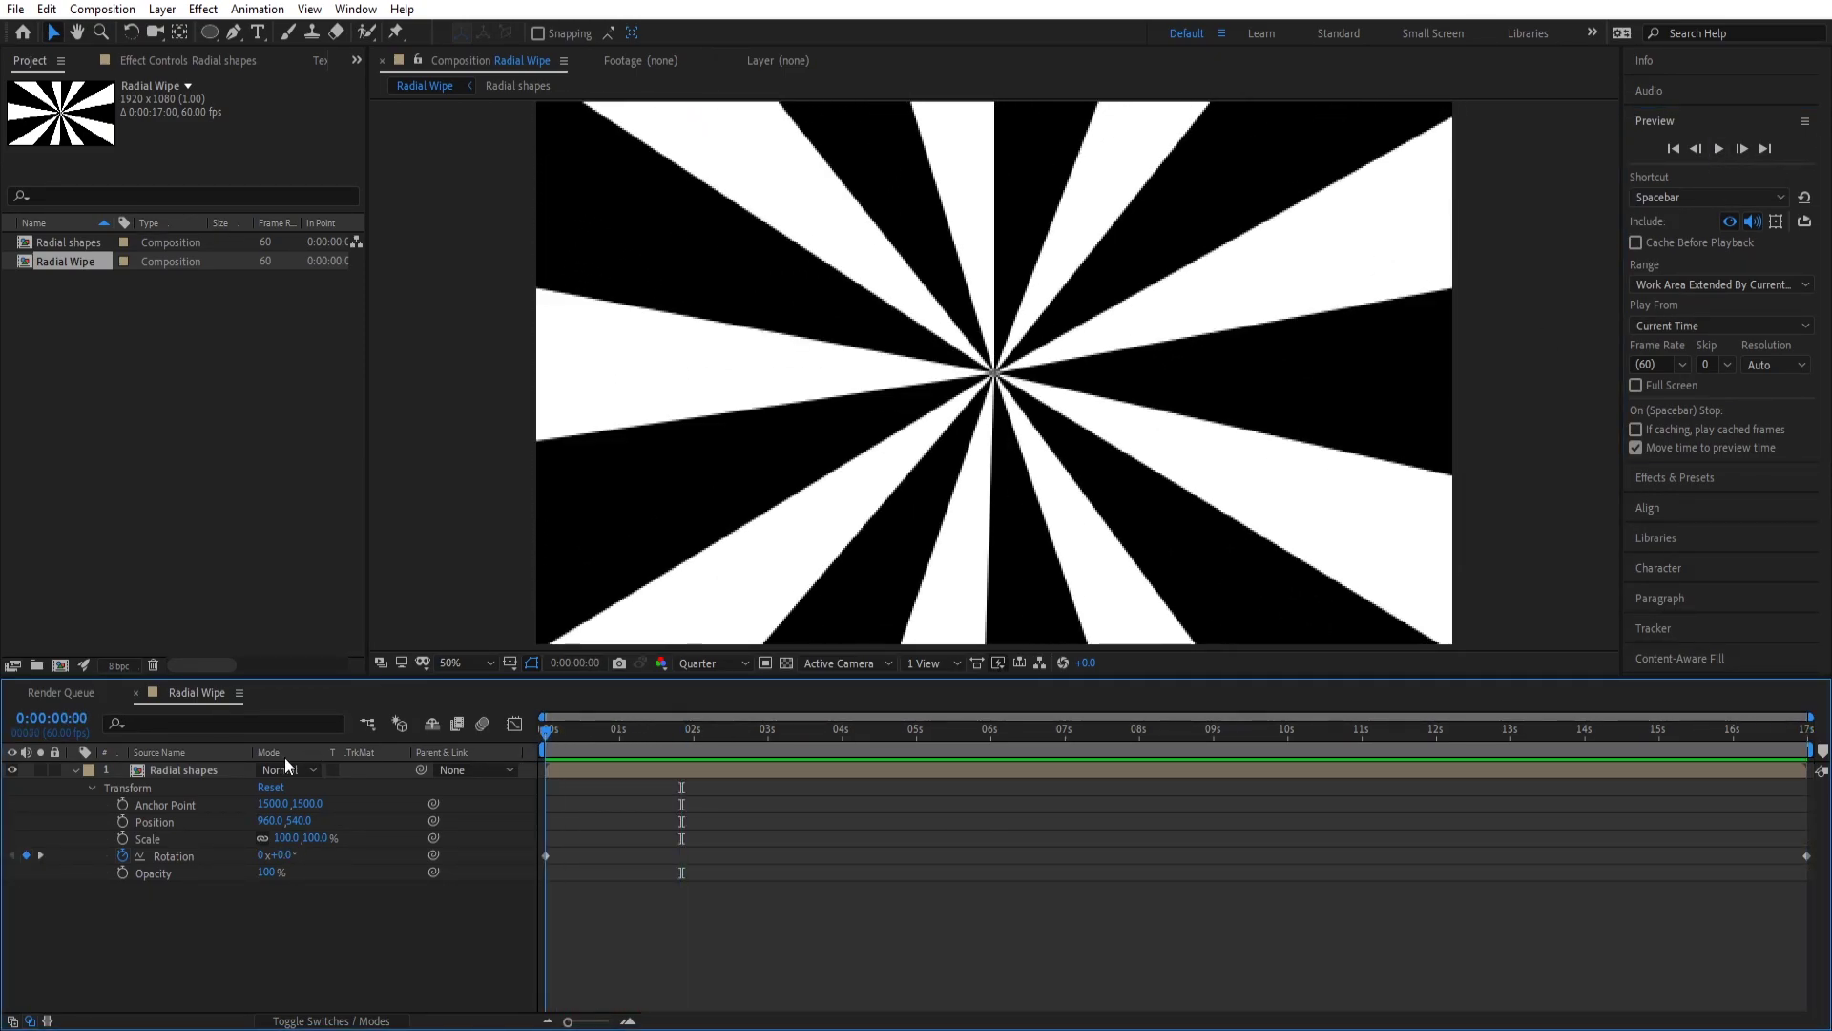
Step: Add an adjustment layer above the Radial shapes layer
click(78, 769)
right_click(183, 843)
mouse_move(306, 621)
click(517, 787)
Step: Pre-compose the adjustment layer and the Radial shapes layer together
drag(214, 829, 227, 774)
right_click(227, 775)
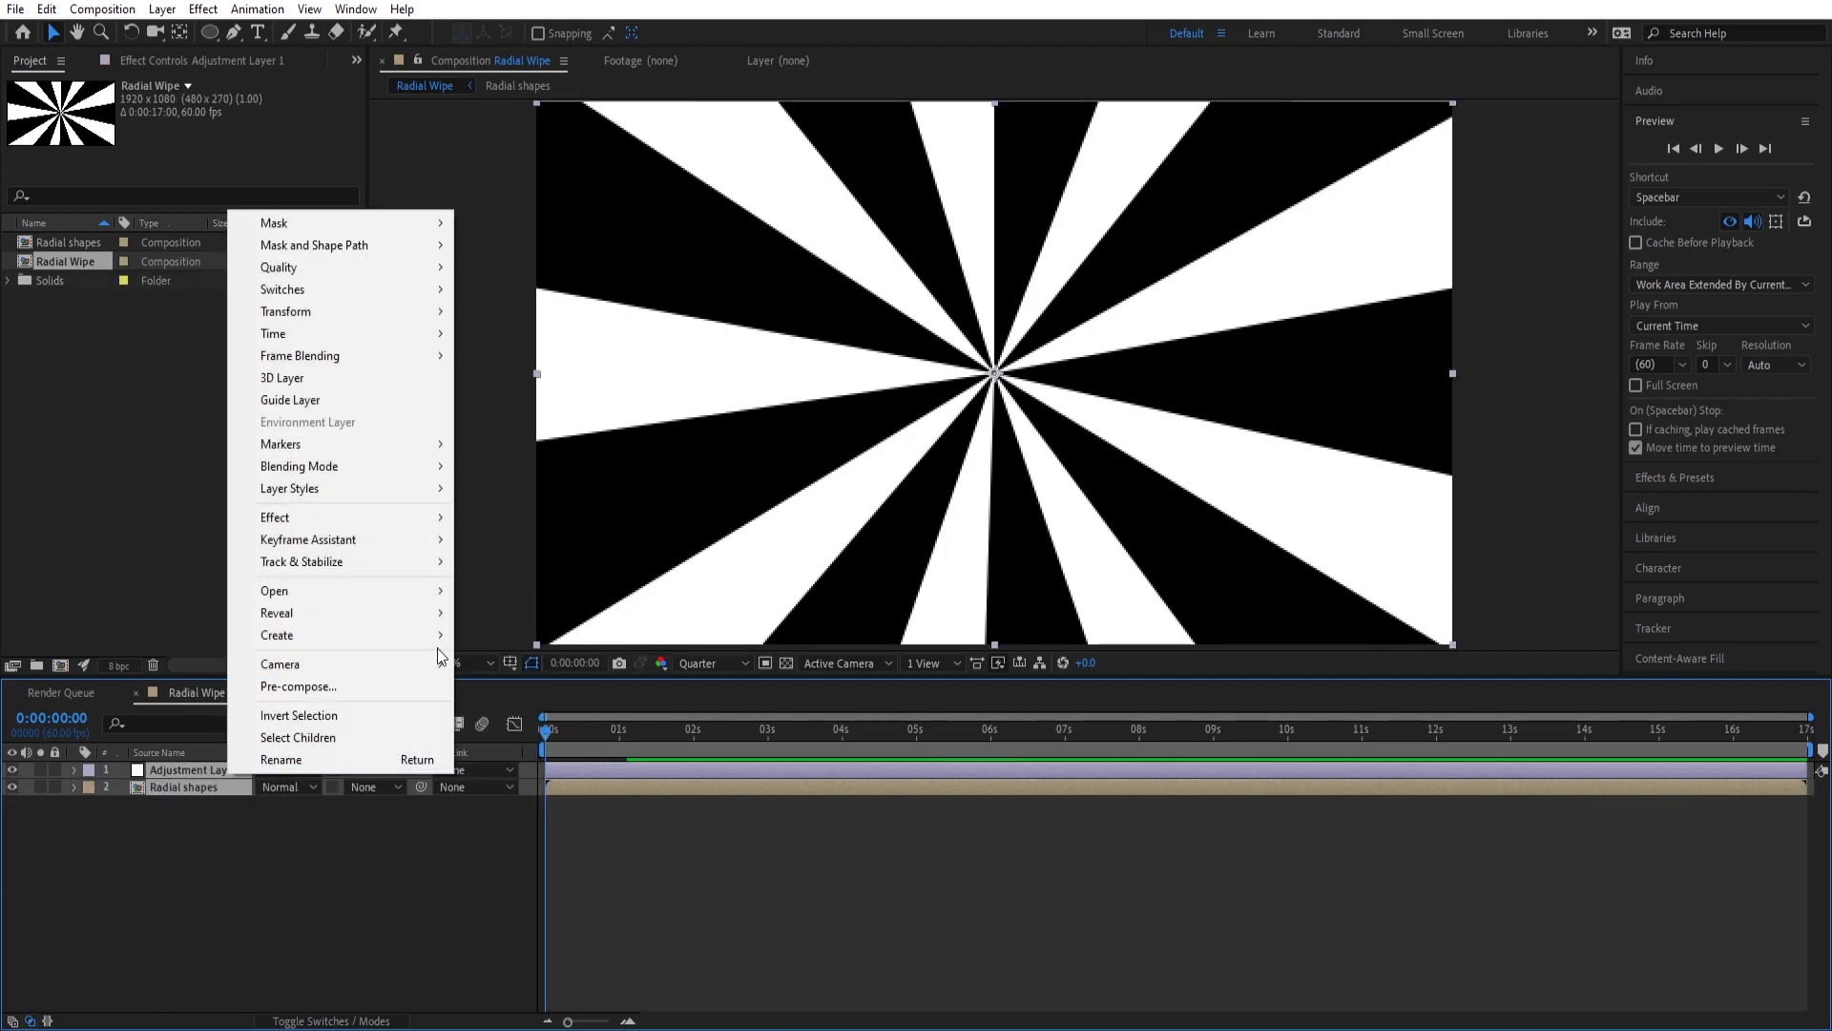
click(357, 685)
click(935, 651)
click(1005, 861)
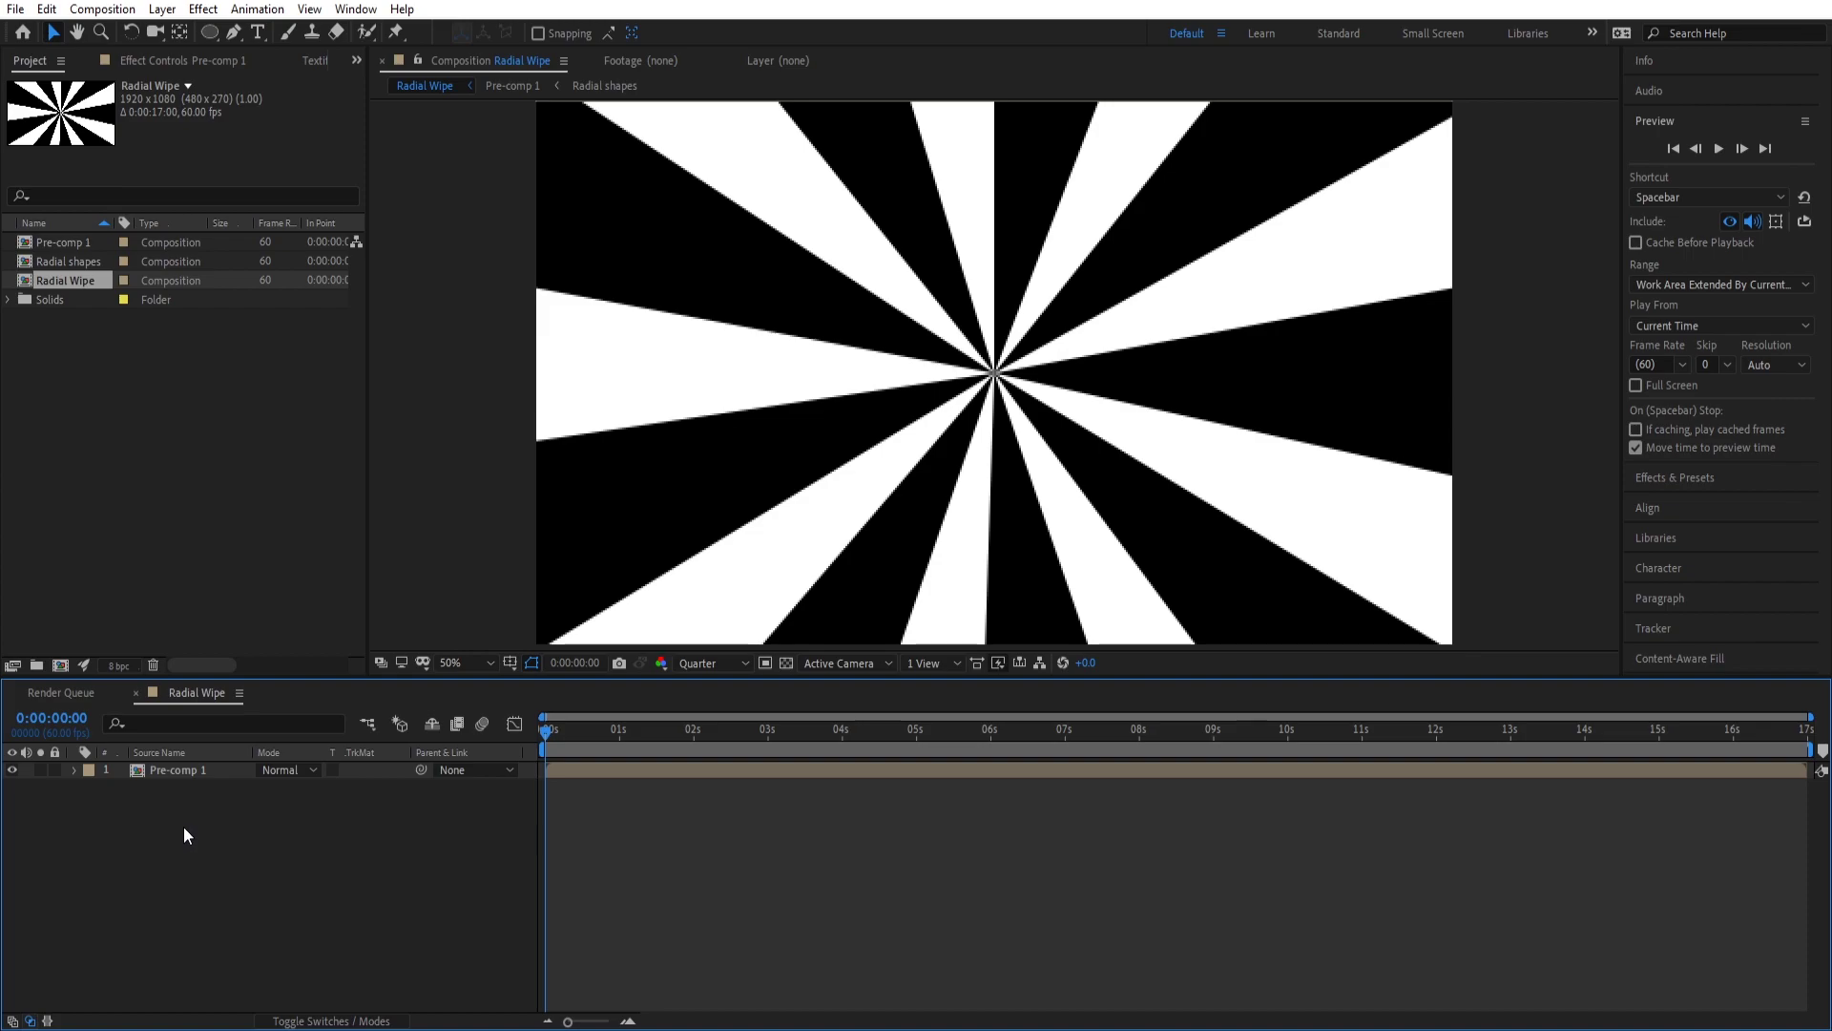
Step: Apply the Gradient Ramp effect to the Pre-comp 1 layer and swap its start and end colors
key(ctrl+5)
text(gradi)
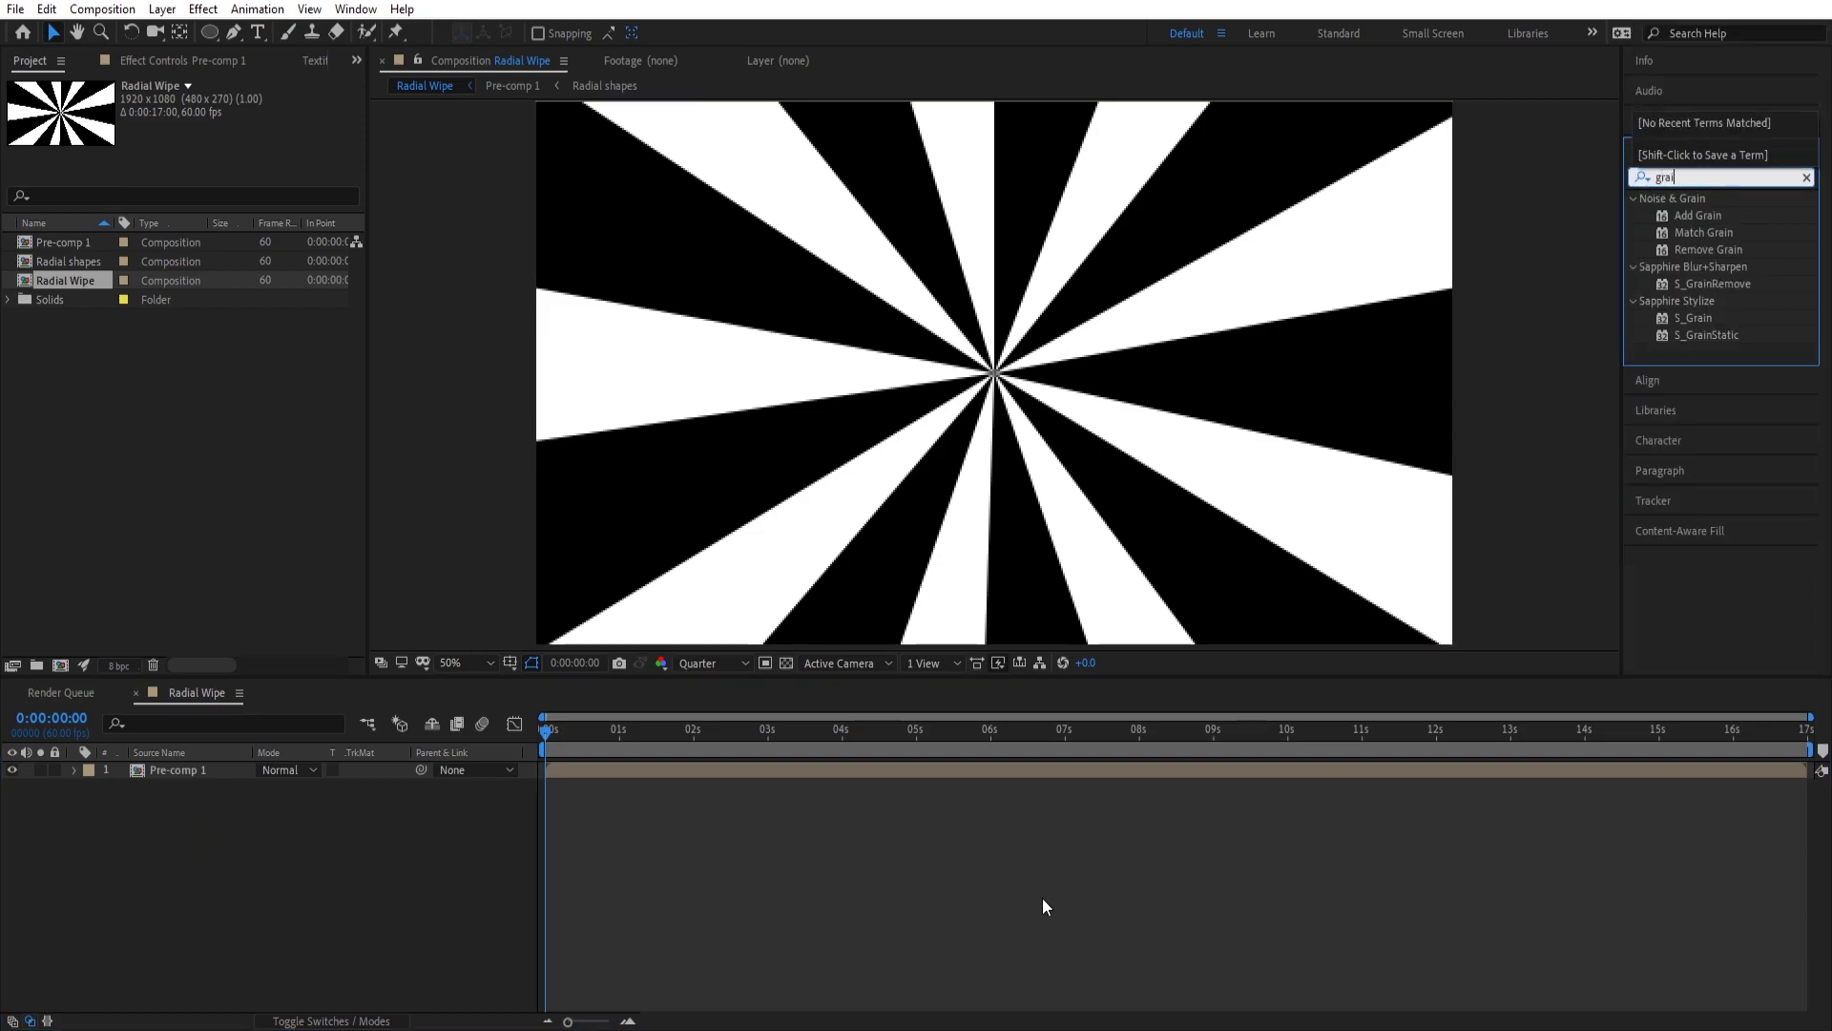
text(ent r)
drag(1727, 215, 1355, 771)
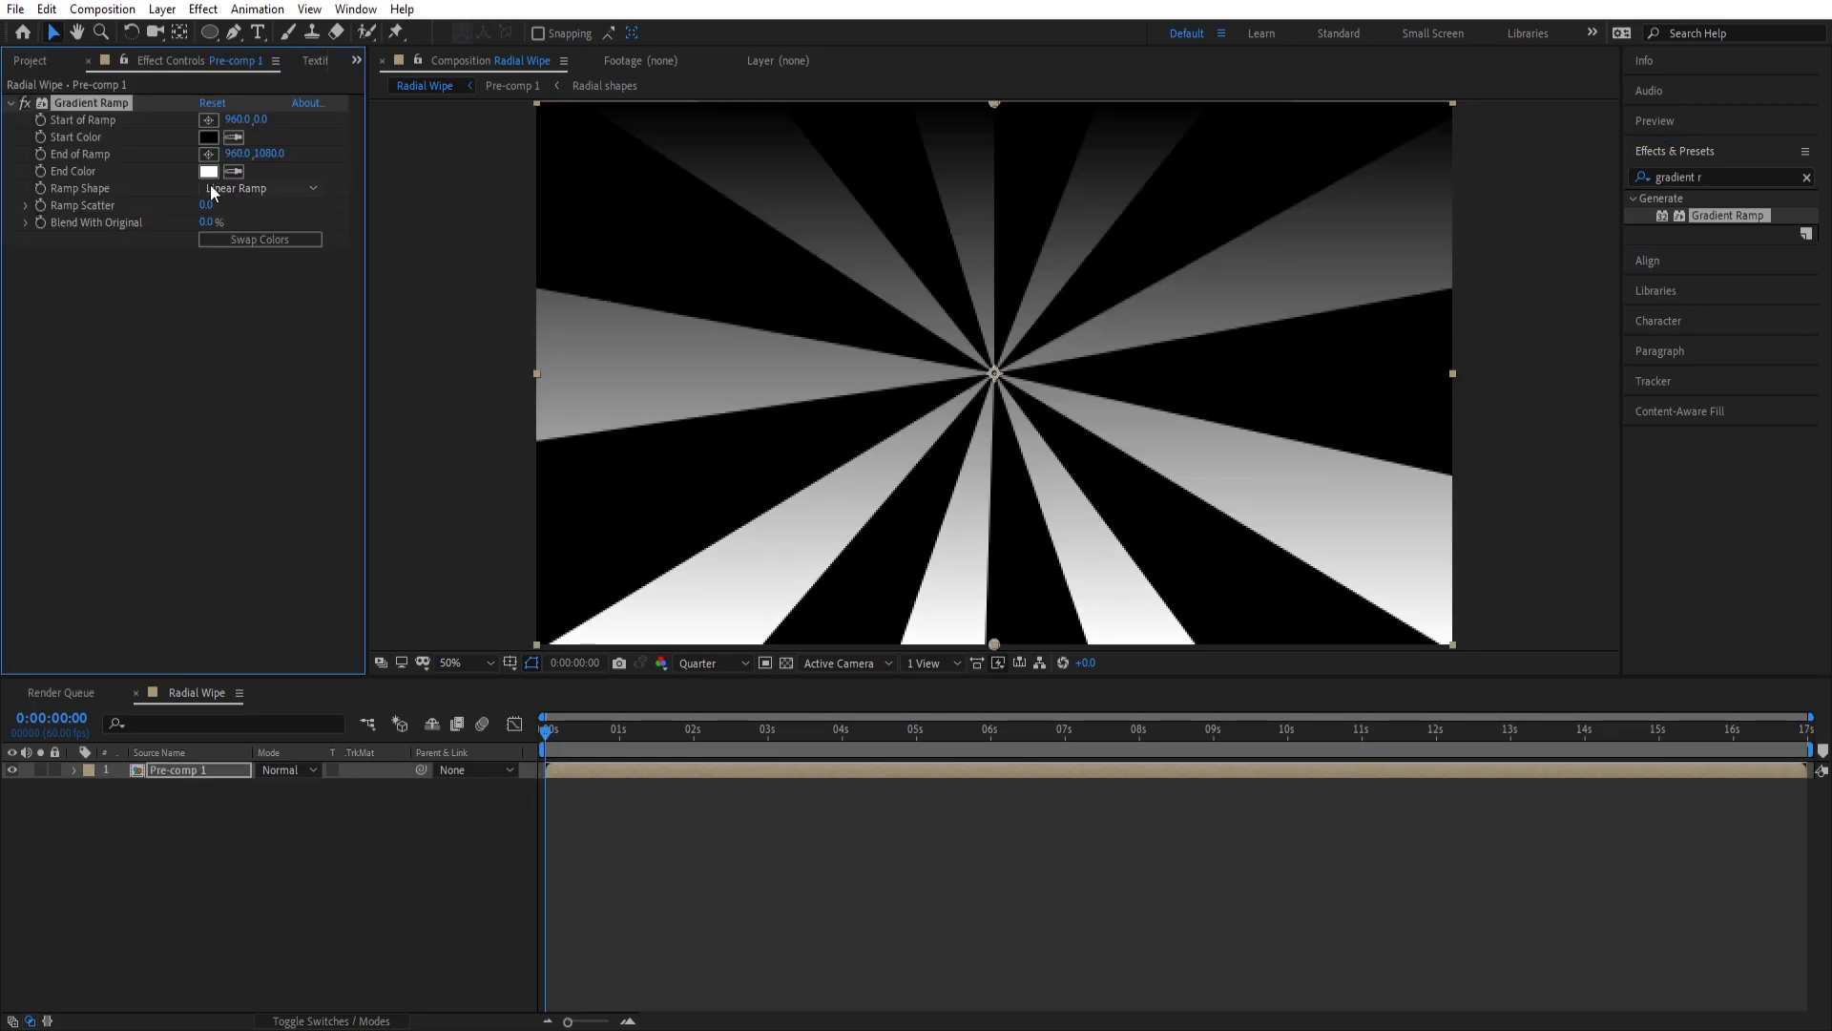
click(222, 240)
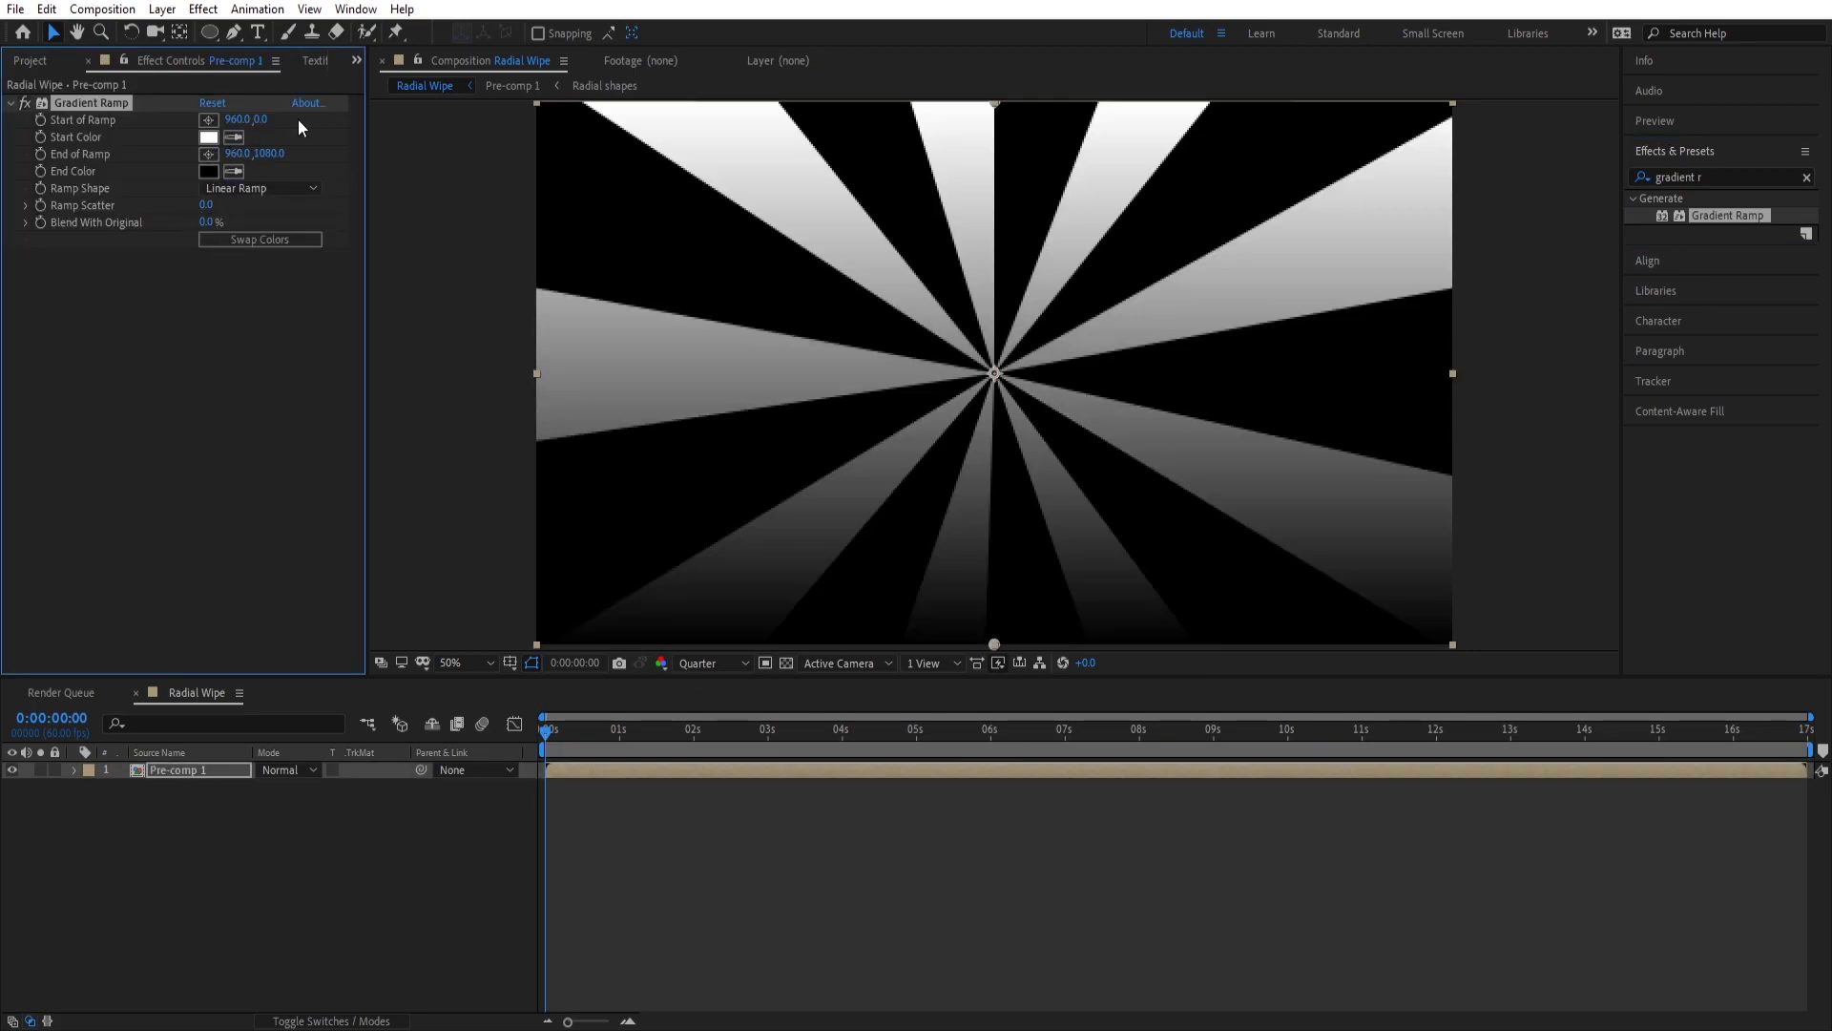
Step: Set the Gradient Ramp's start point to 960, 155 and its end color to light gray C5C5C5
drag(259, 120, 426, 127)
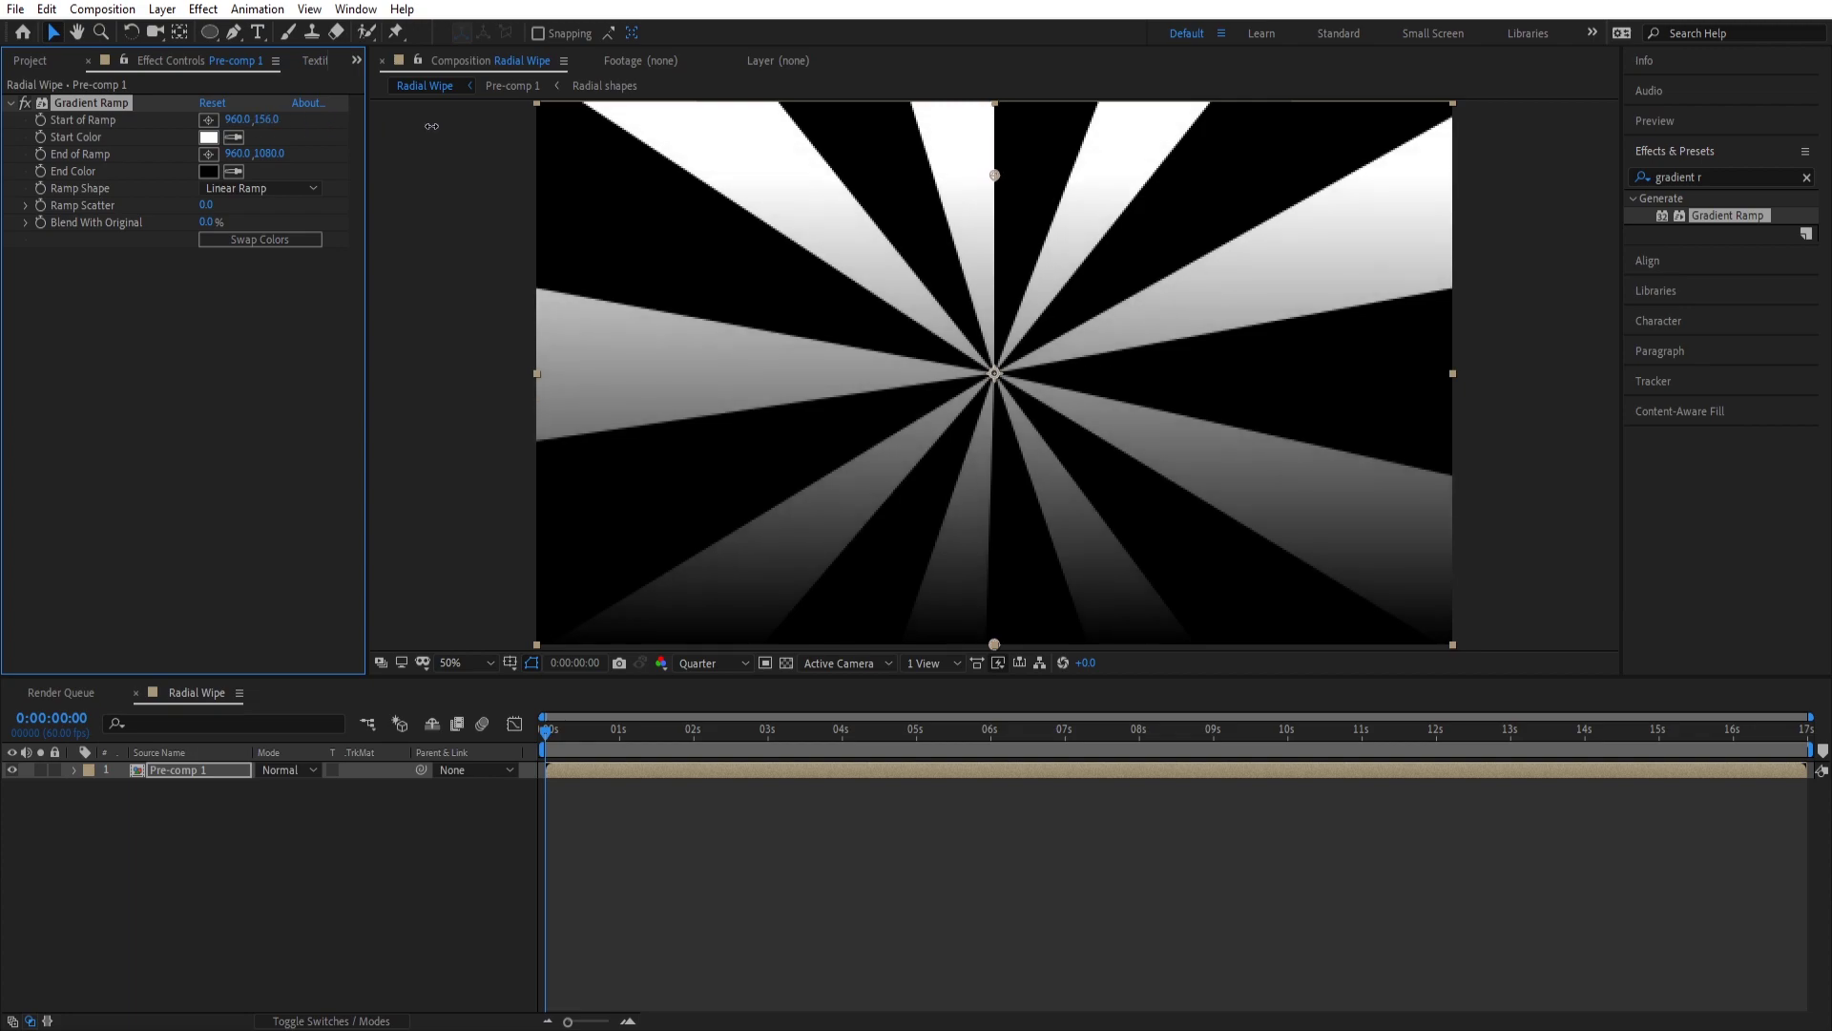
click(208, 172)
drag(1255, 465, 1200, 390)
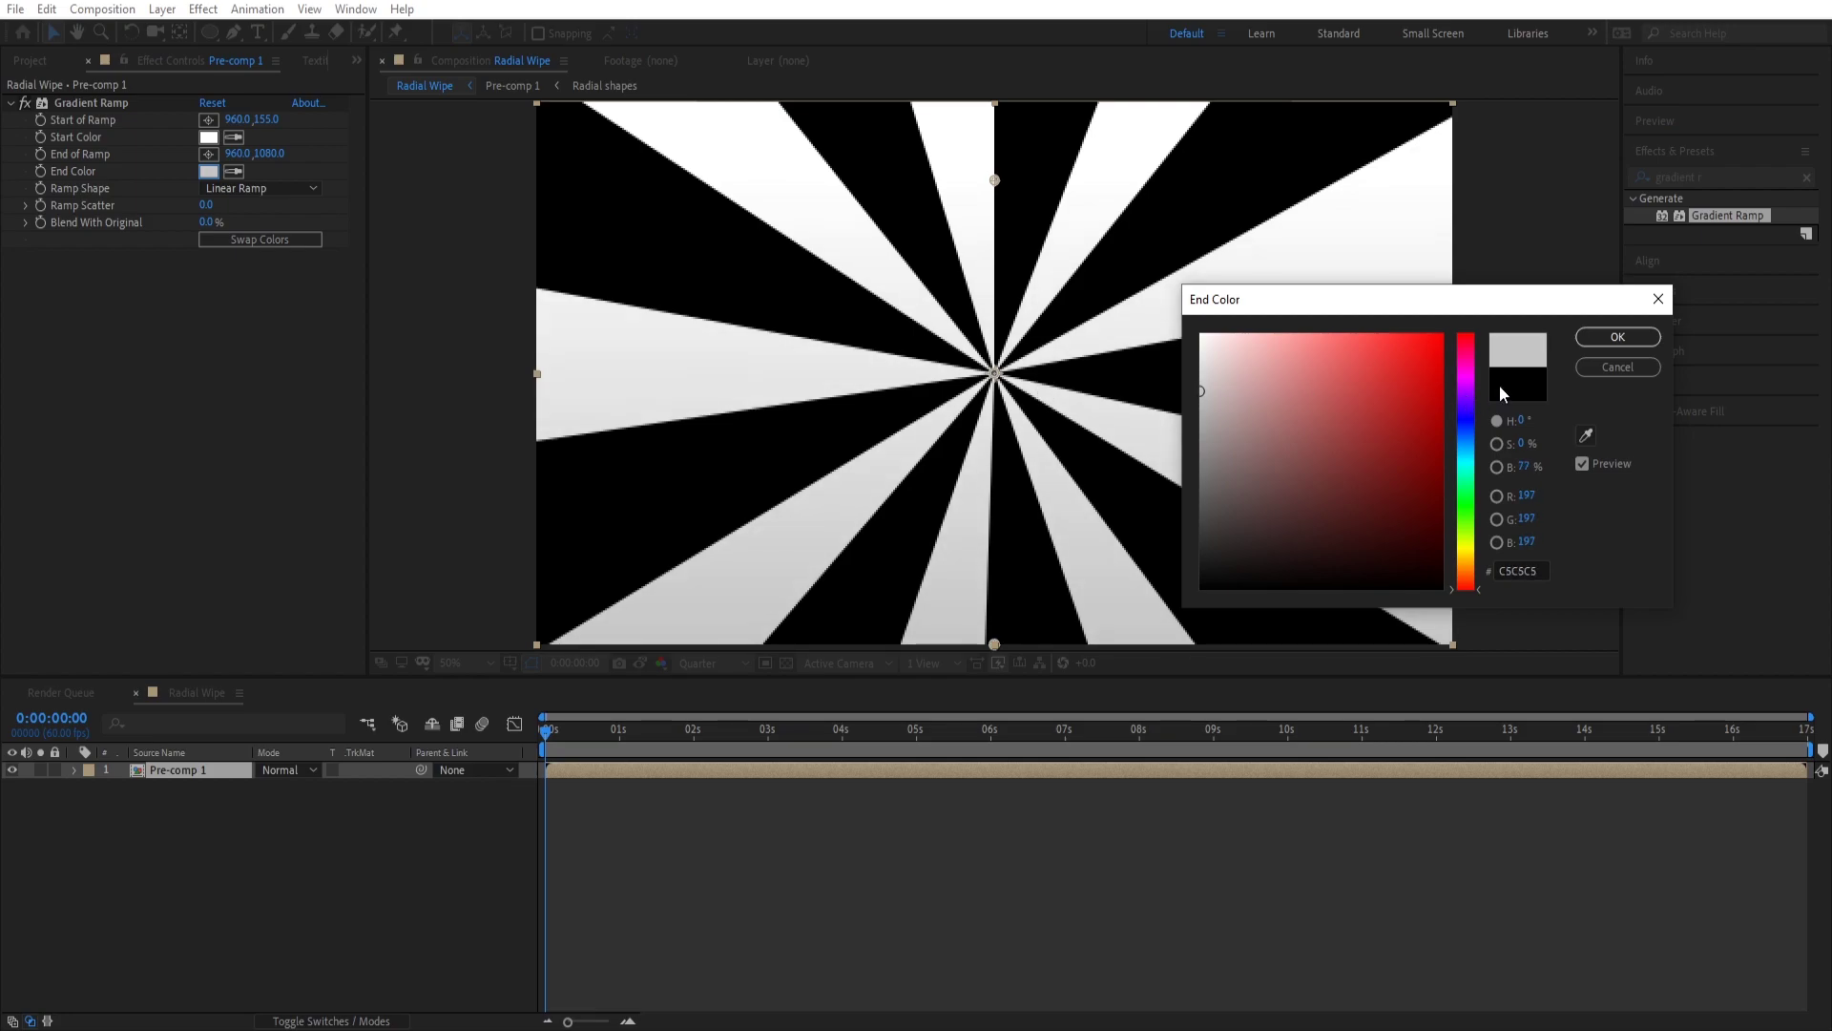
click(1584, 338)
Step: Duplicate the Pre-comp 1 layer
click(191, 840)
click(199, 771)
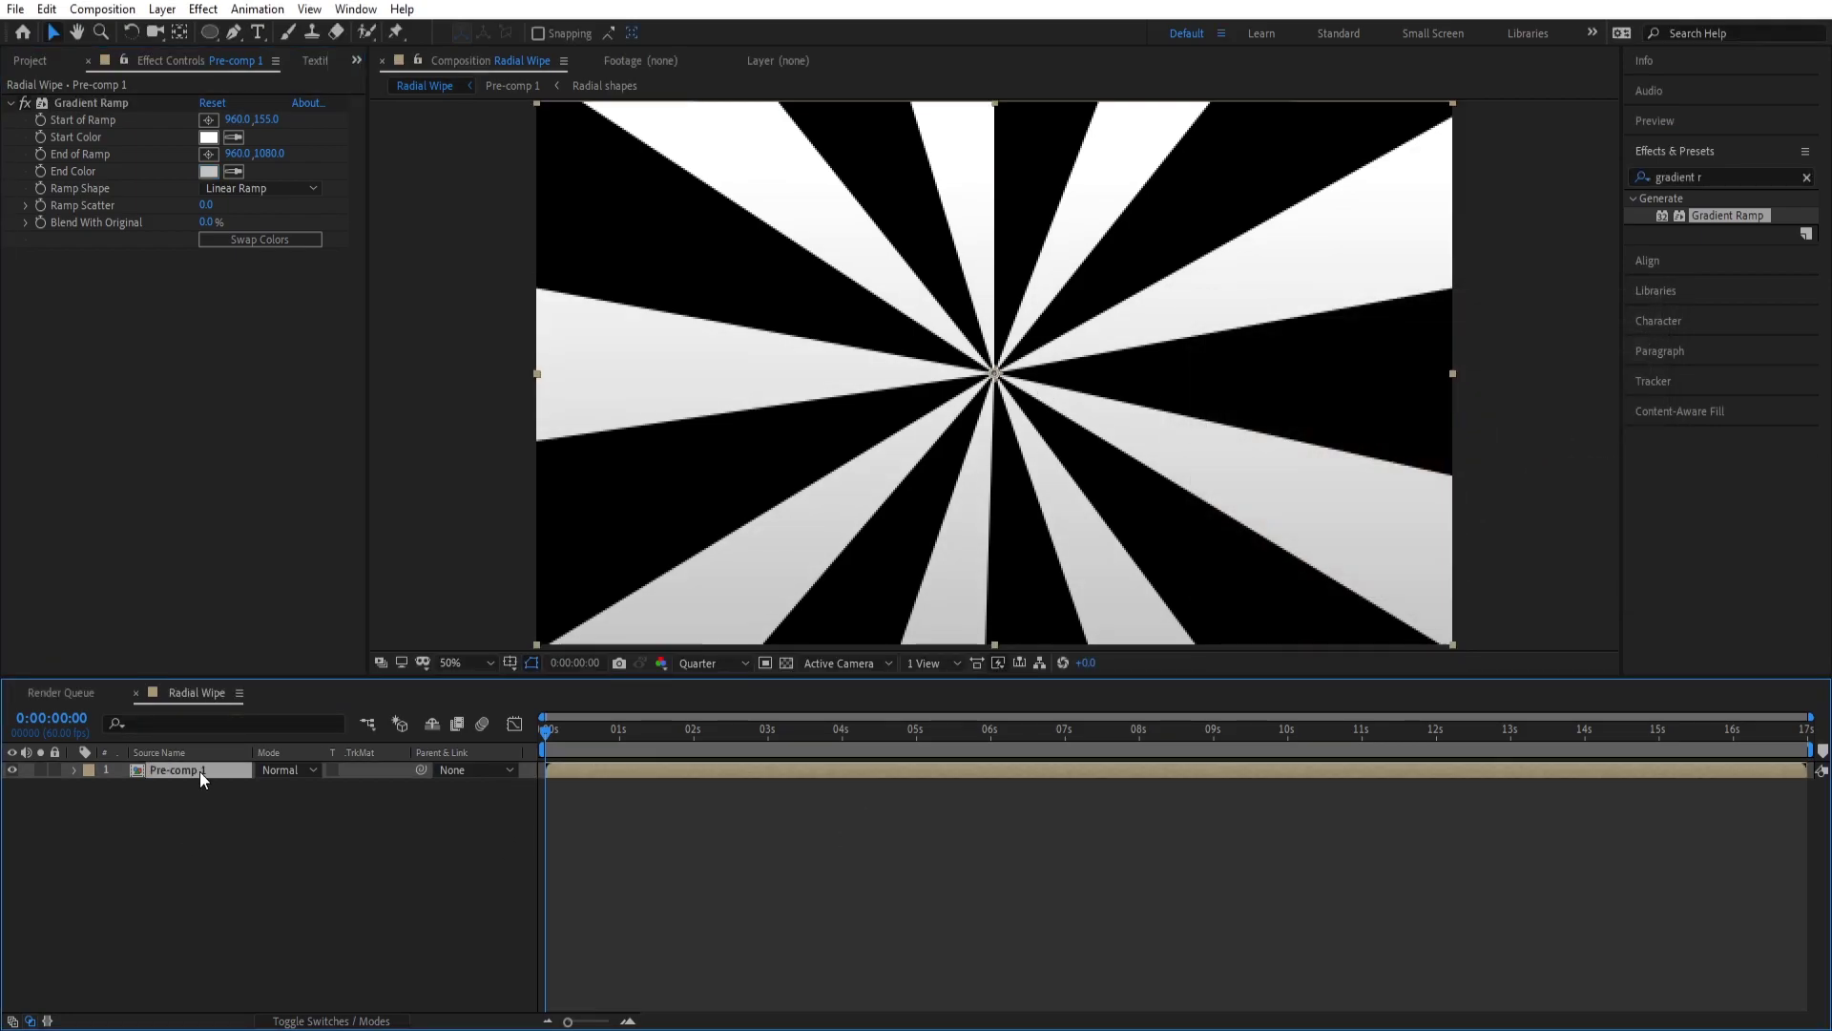
key(ctrl+d)
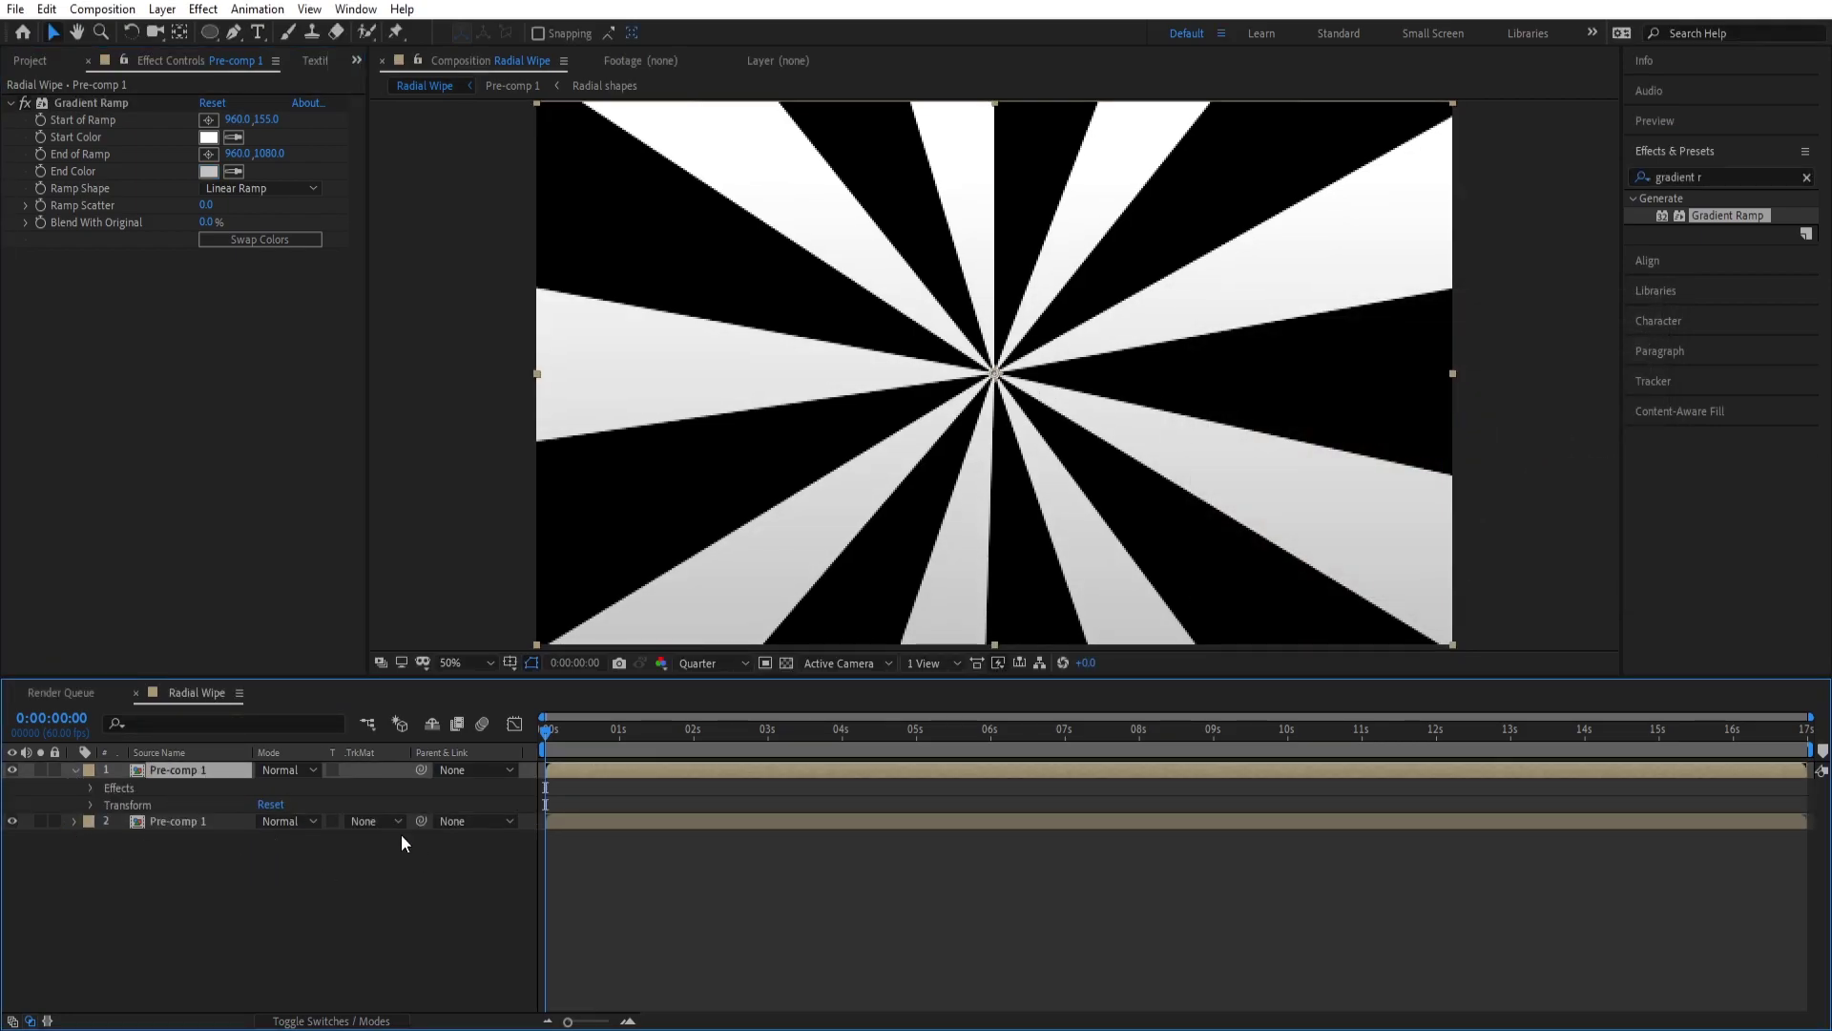
Step: Scale the upper Pre-comp 1 layer to 115% and set its position to 952, 531
click(90, 805)
drag(278, 863, 288, 862)
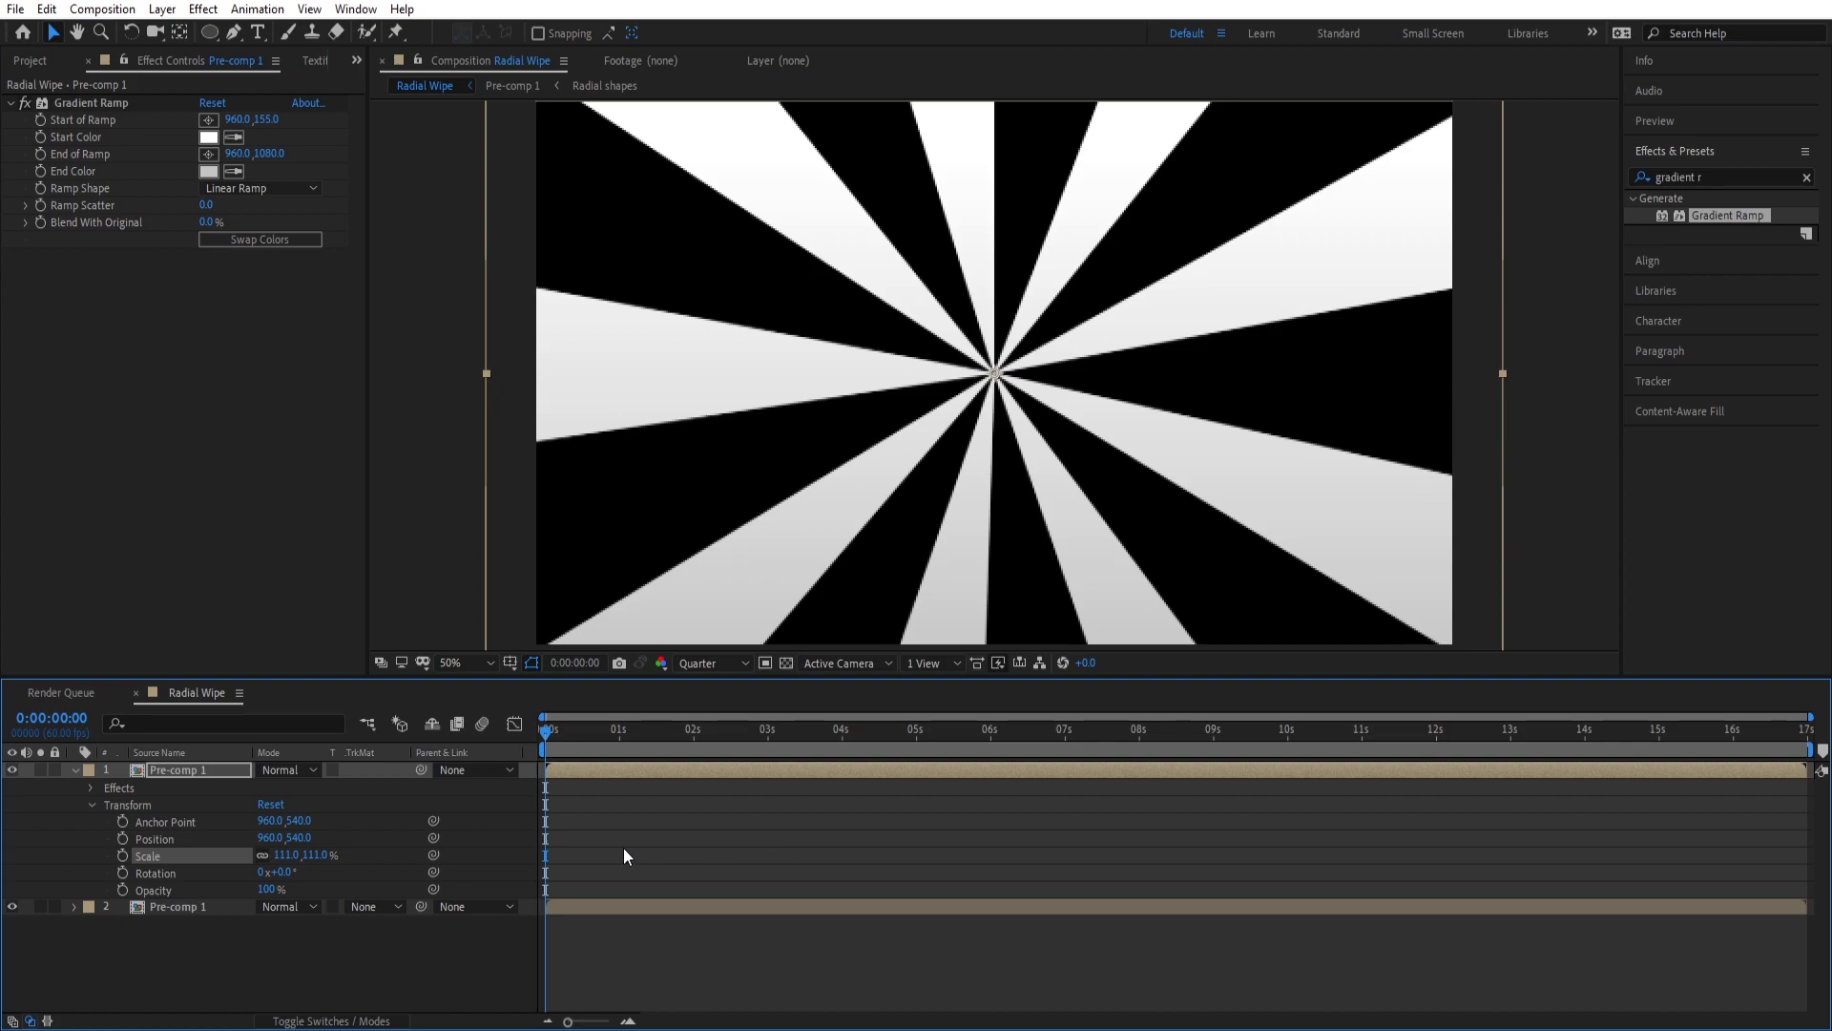
key(ctrl+z)
drag(301, 848, 258, 854)
click(887, 940)
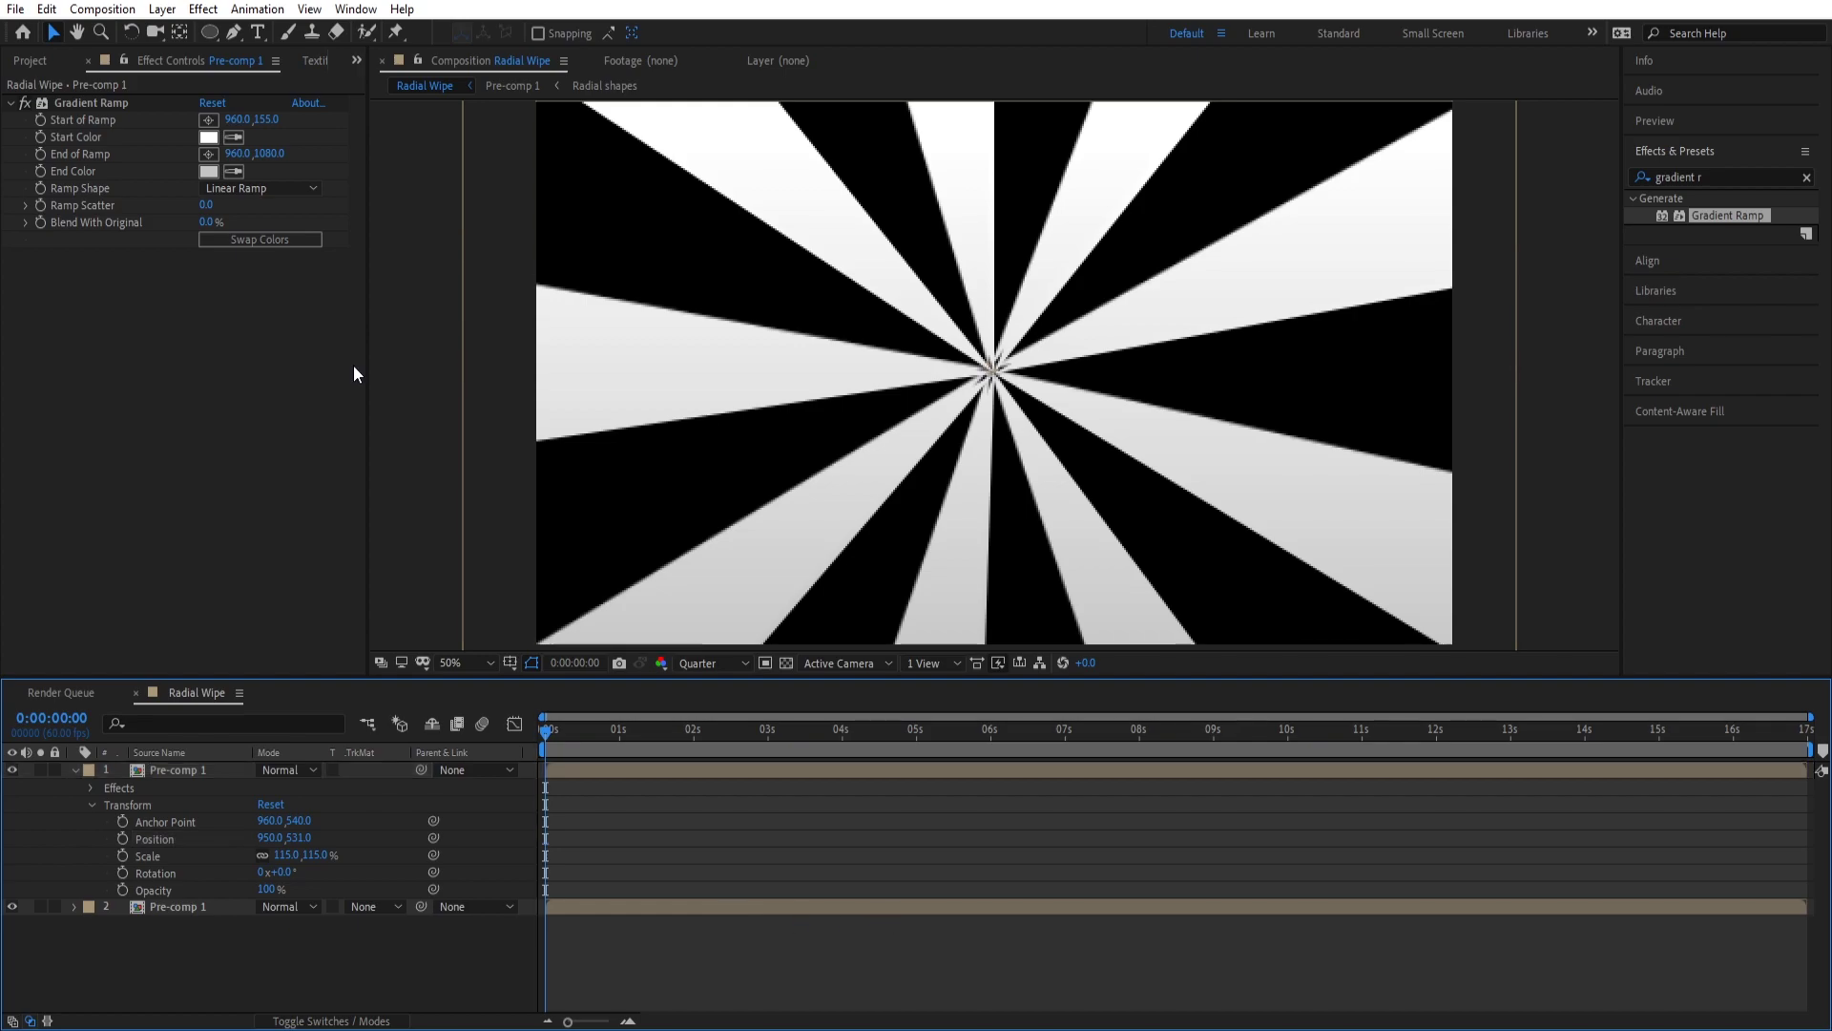
drag(286, 837, 289, 839)
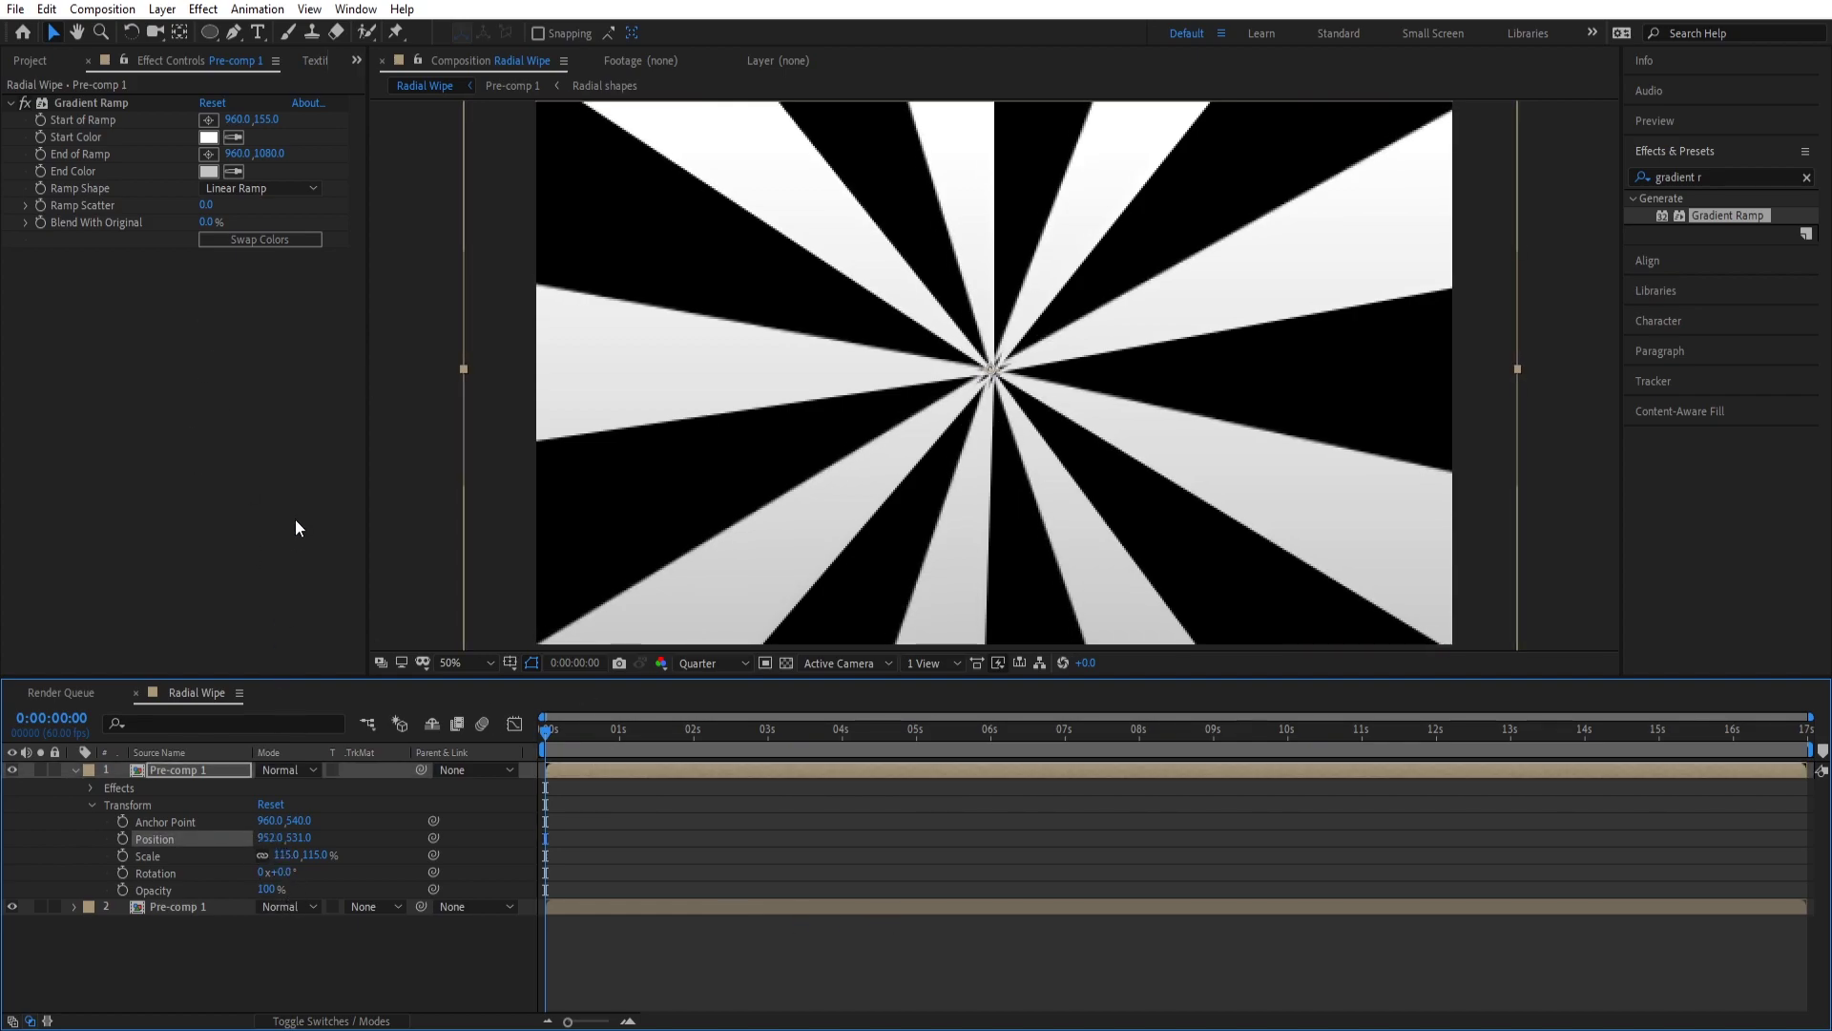
Step: Set the upper layer's Gradient Ramp start color to a bright, fully saturated cyan with hue 188°
click(208, 137)
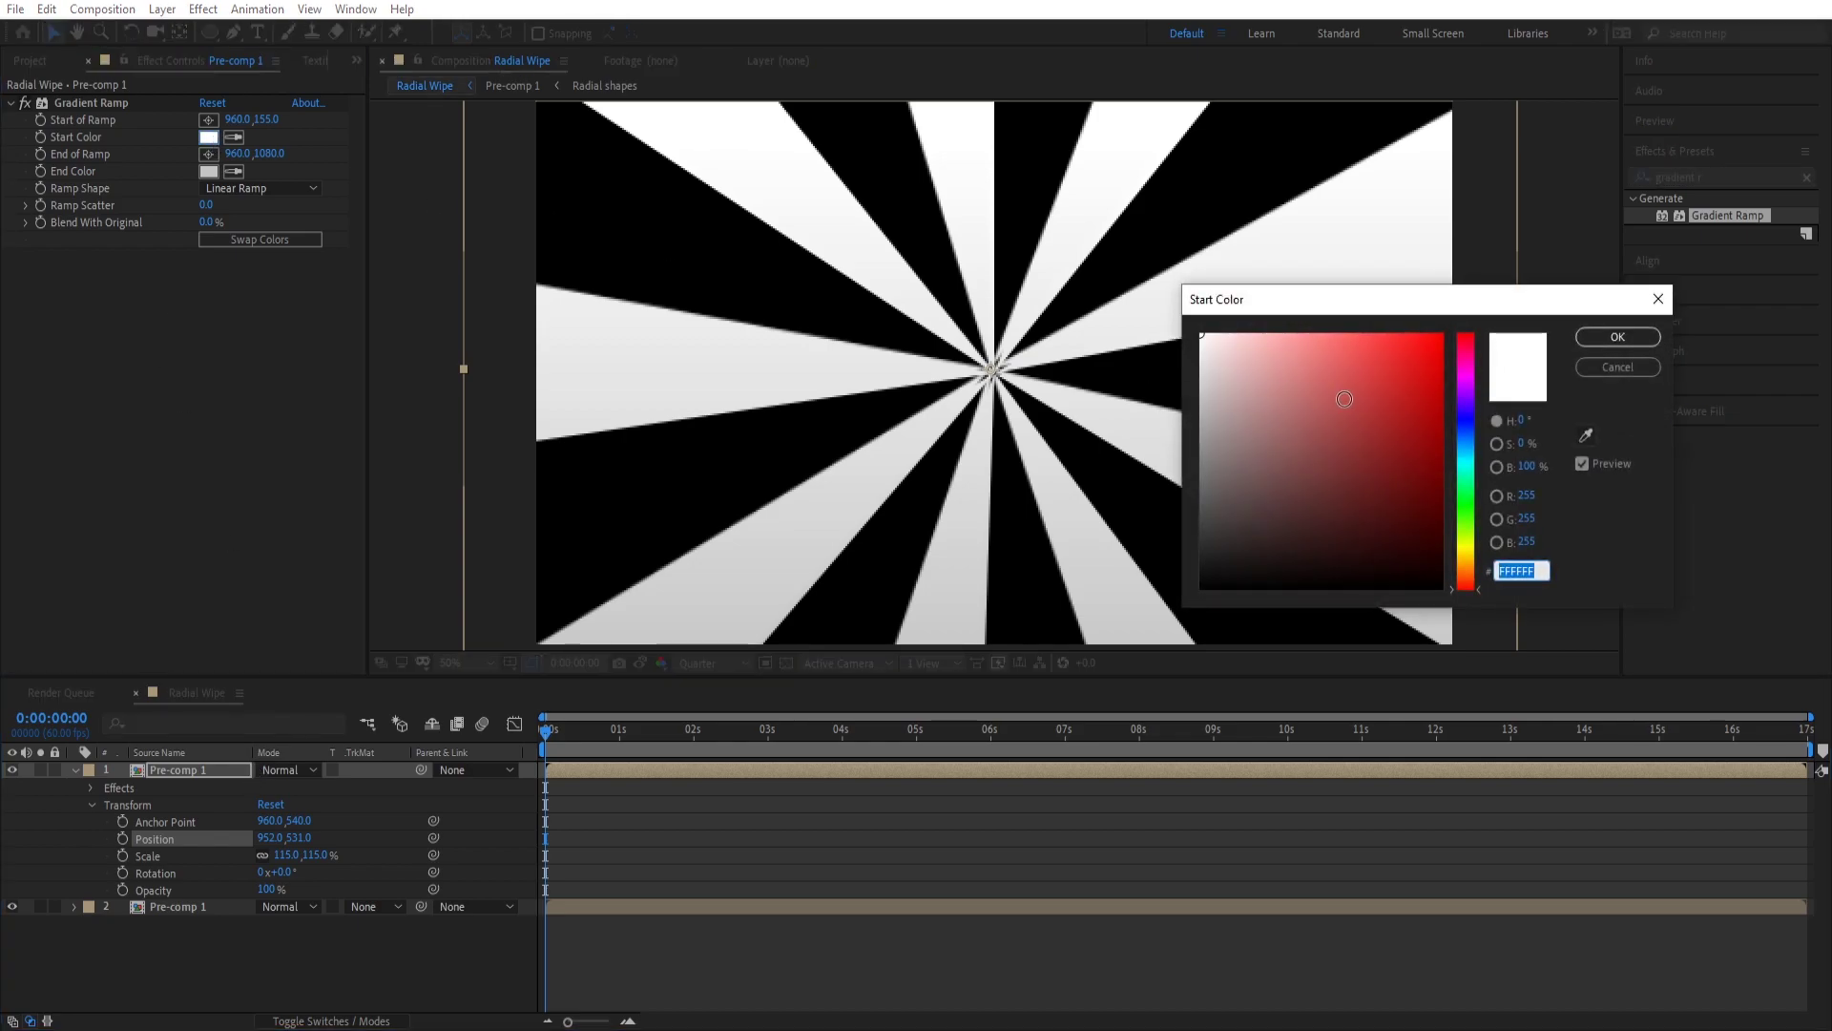
drag(1474, 448, 1474, 455)
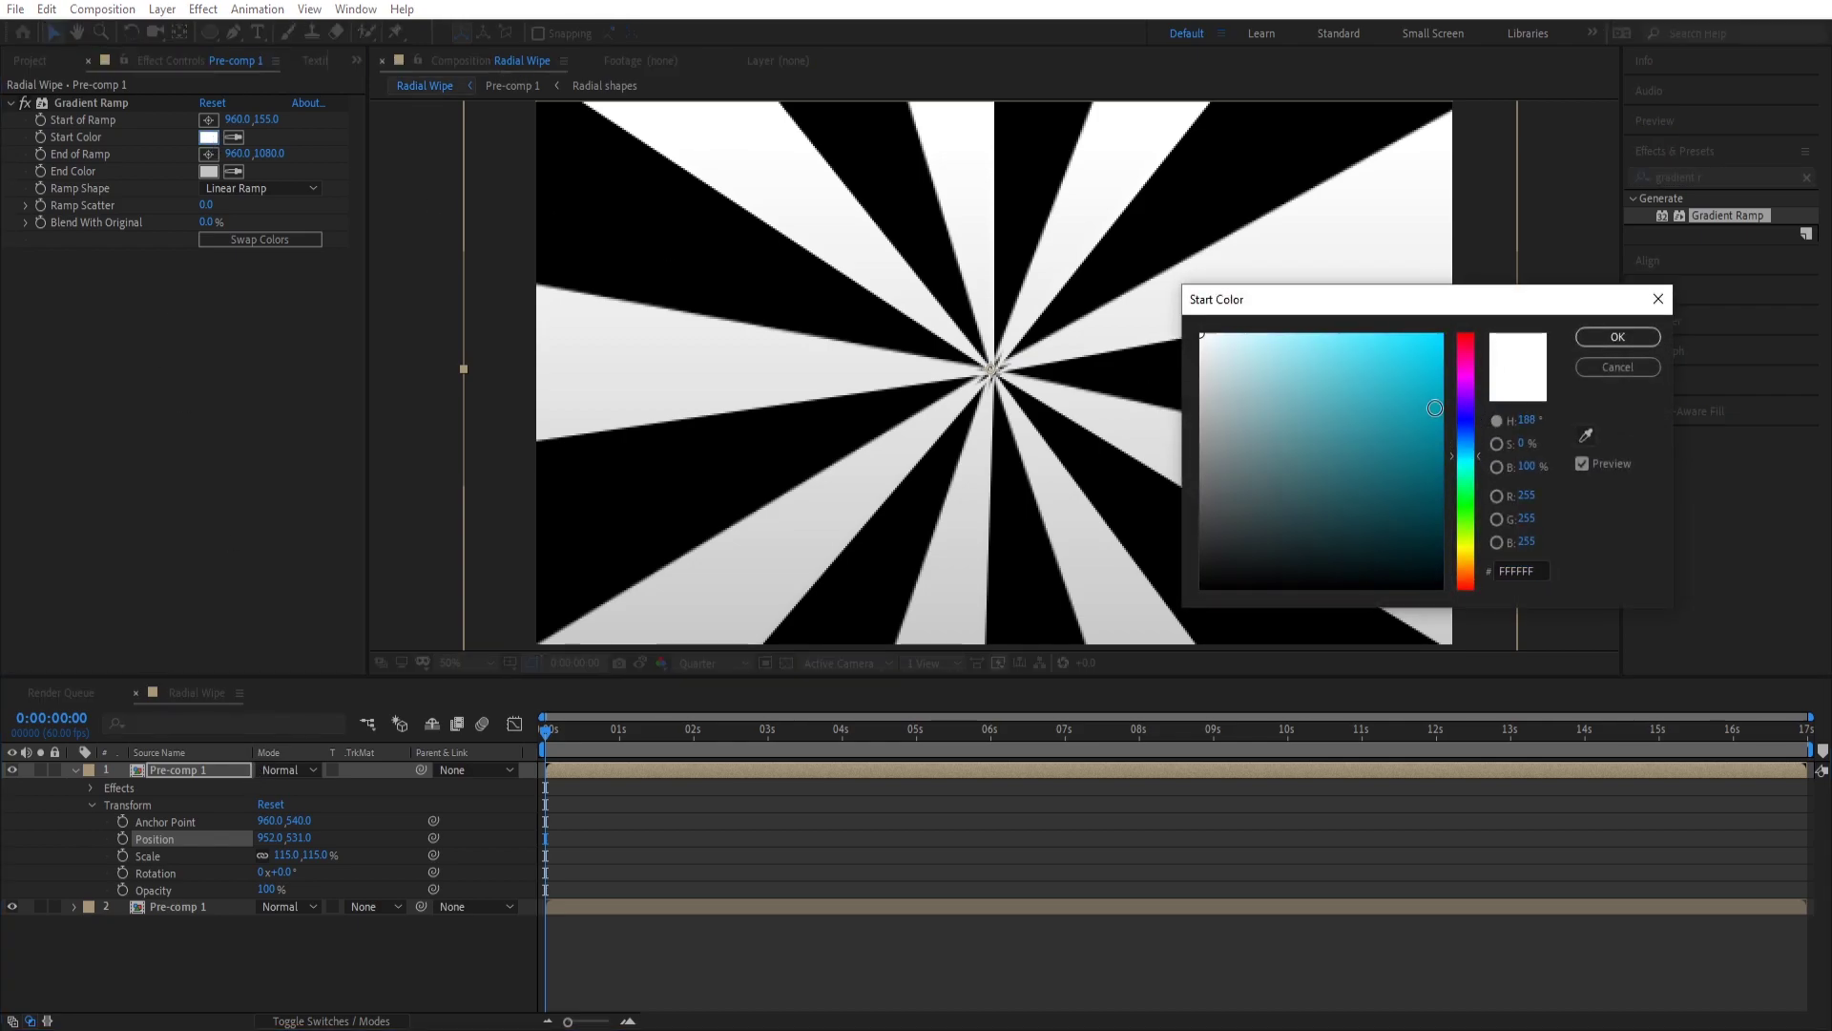
click(1441, 334)
click(1609, 342)
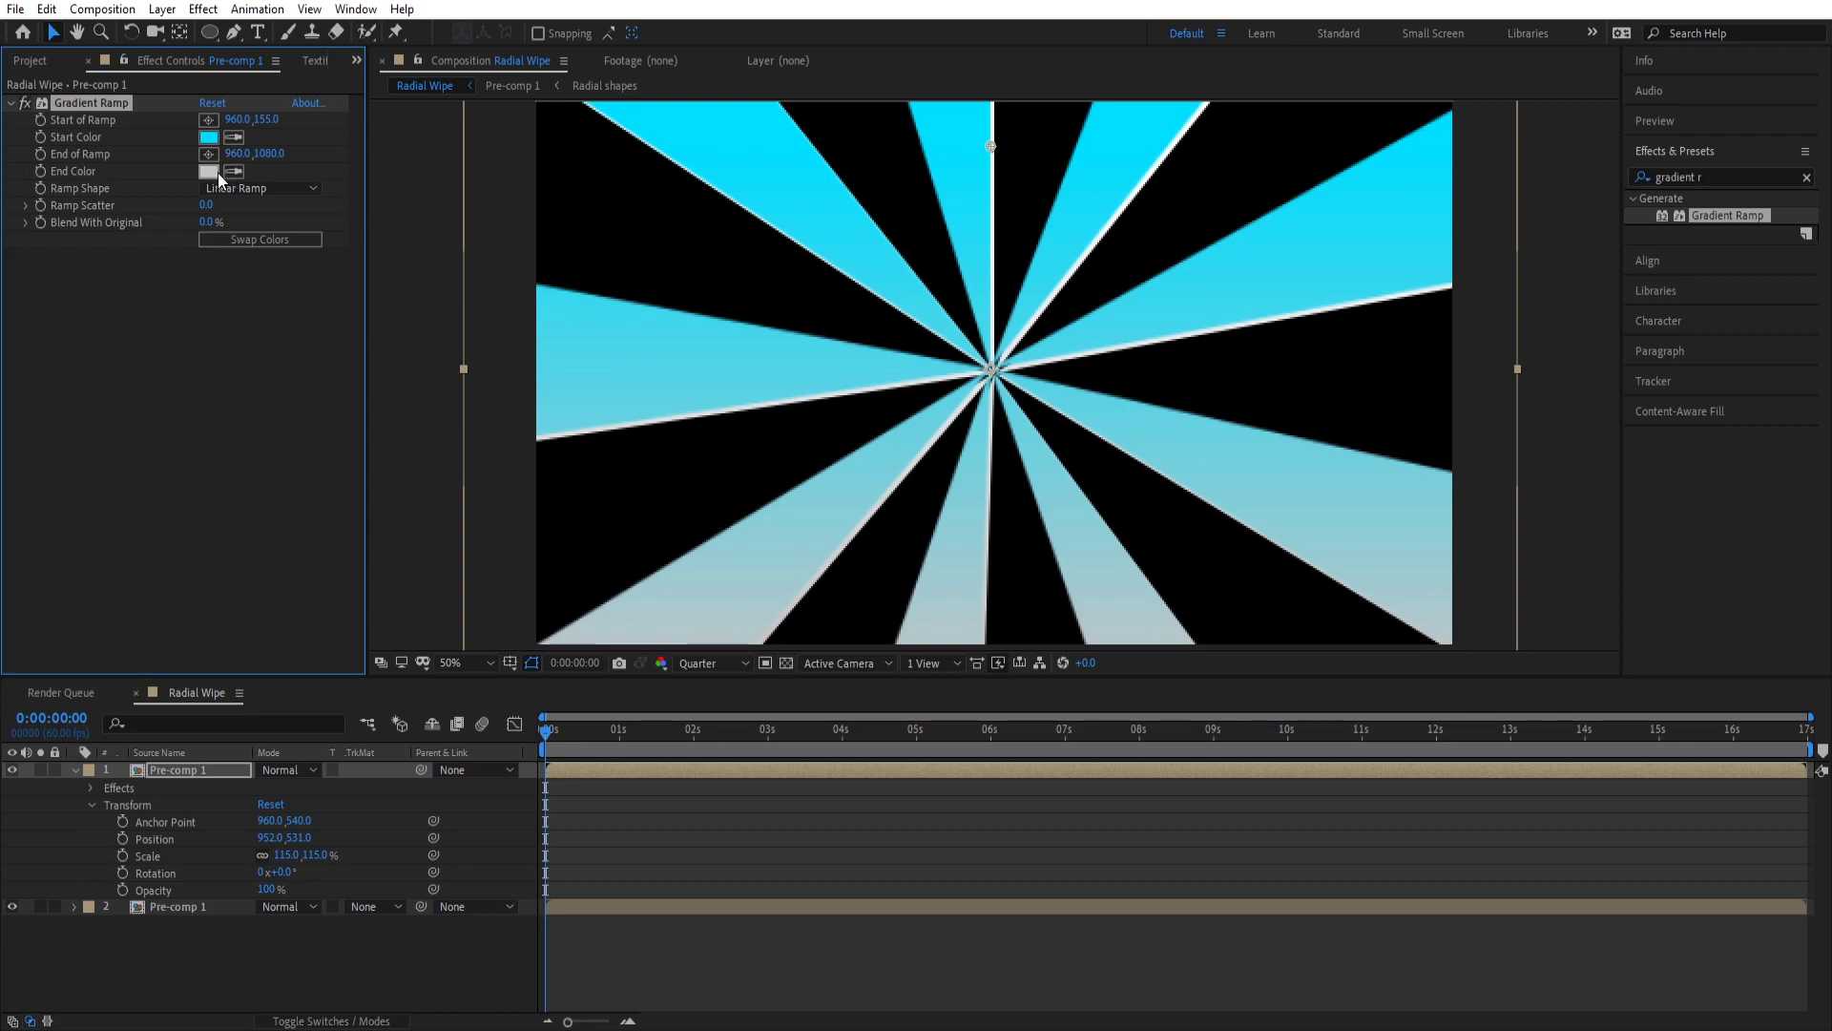
Step: Set the upper layer's Gradient Ramp end color to blue 008AFF
click(208, 171)
click(1474, 469)
drag(1473, 467, 1473, 454)
drag(1402, 414, 1475, 296)
drag(1476, 456, 1479, 441)
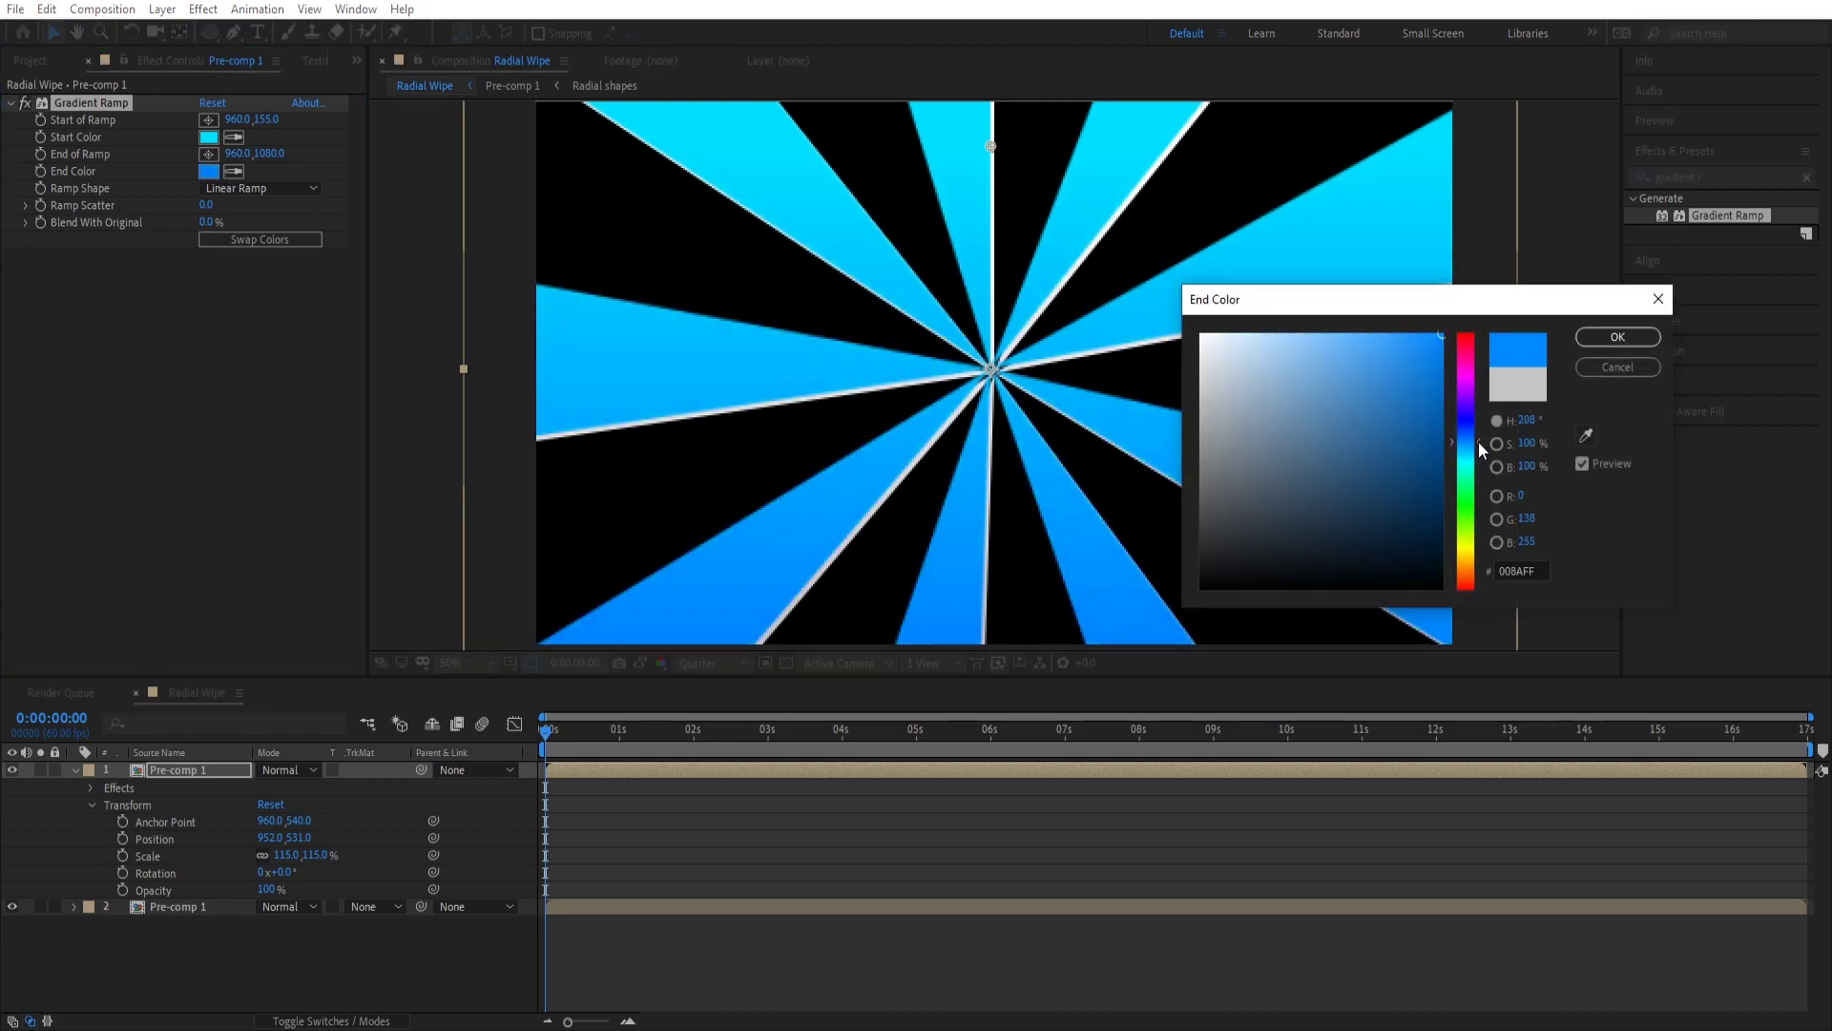
click(1617, 337)
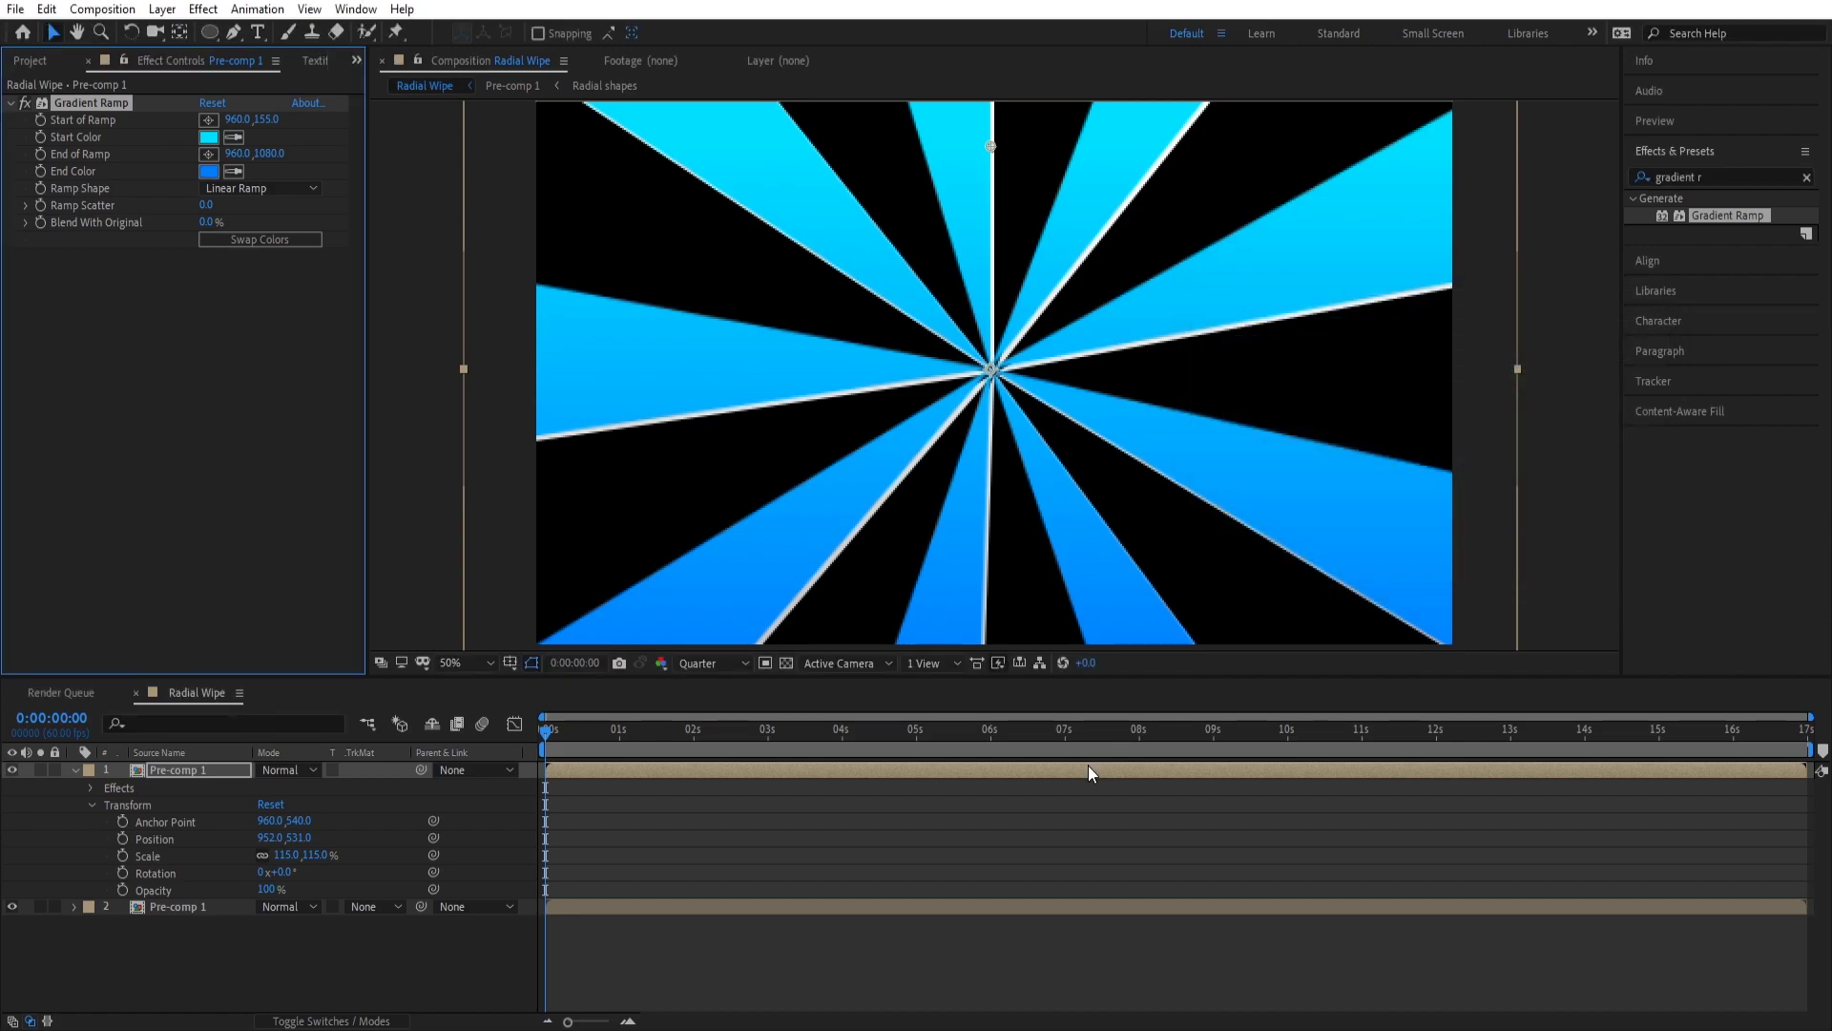
Step: Shift the upper Pre-comp 1 layer to position 942, 531 and apply the Venetian Blinds transition effect to it
click(1088, 765)
drag(1187, 551, 1182, 551)
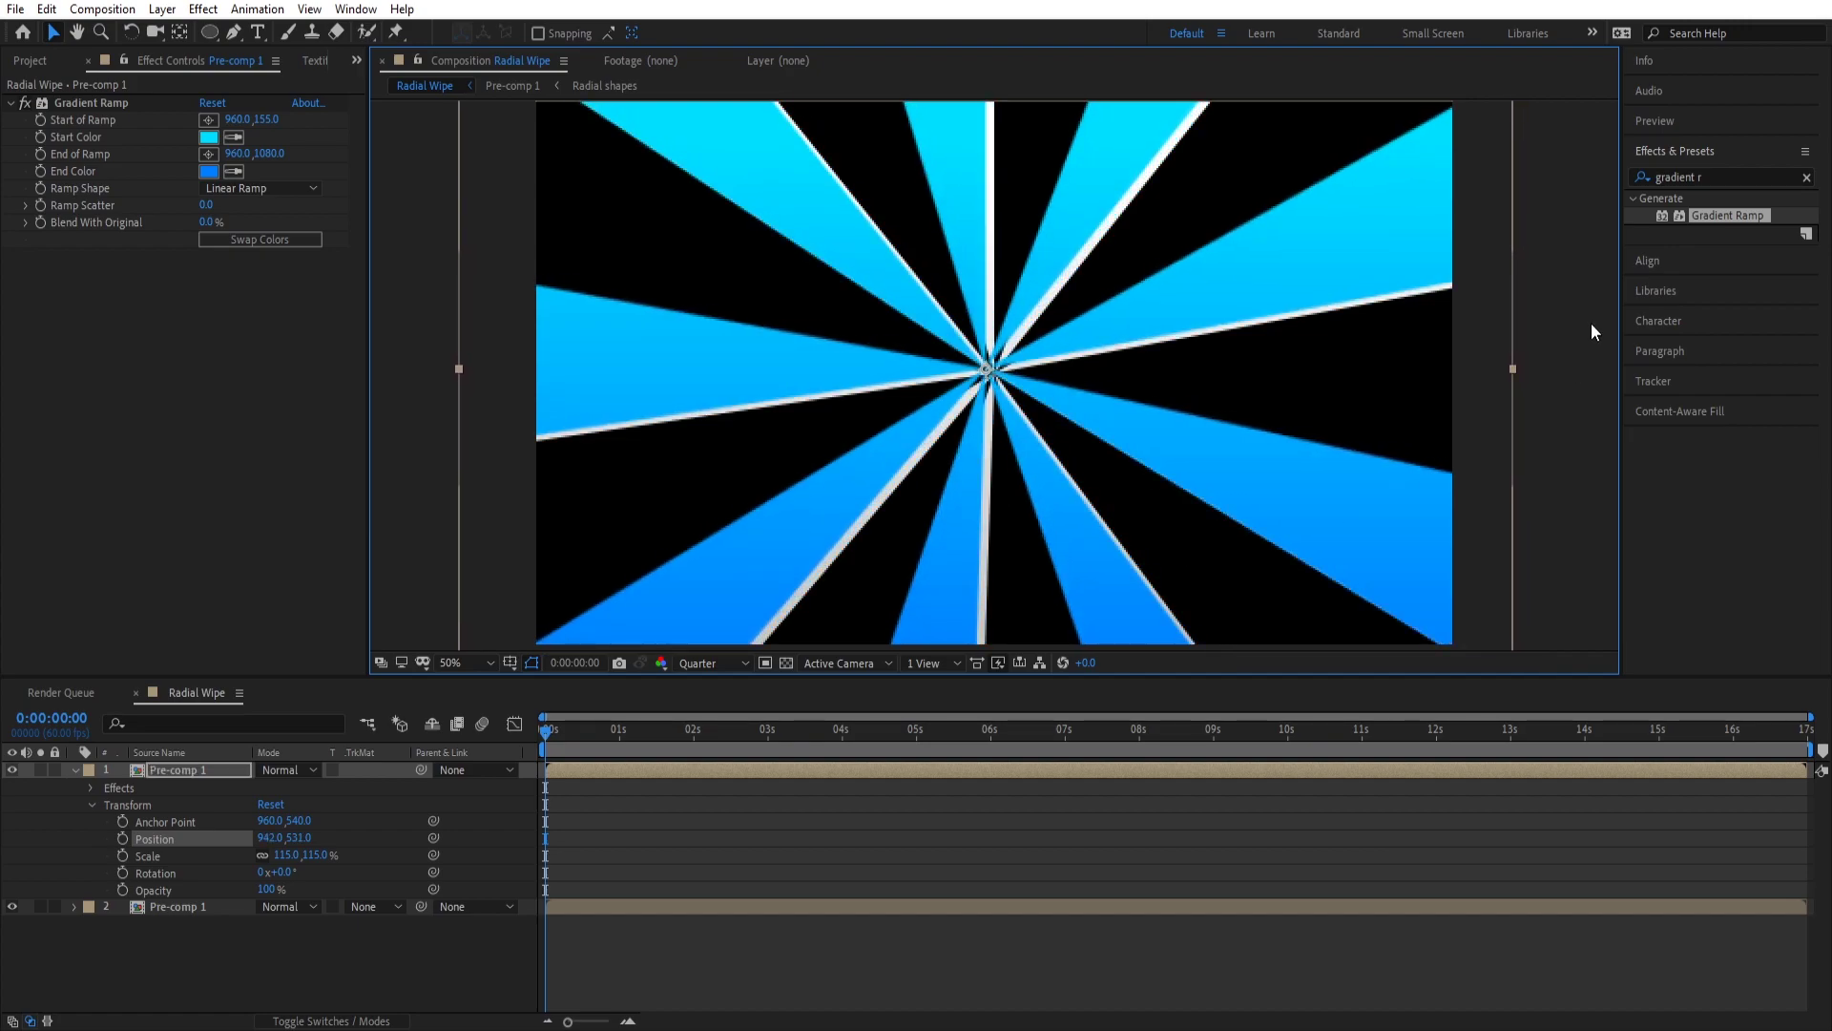
click(1682, 177)
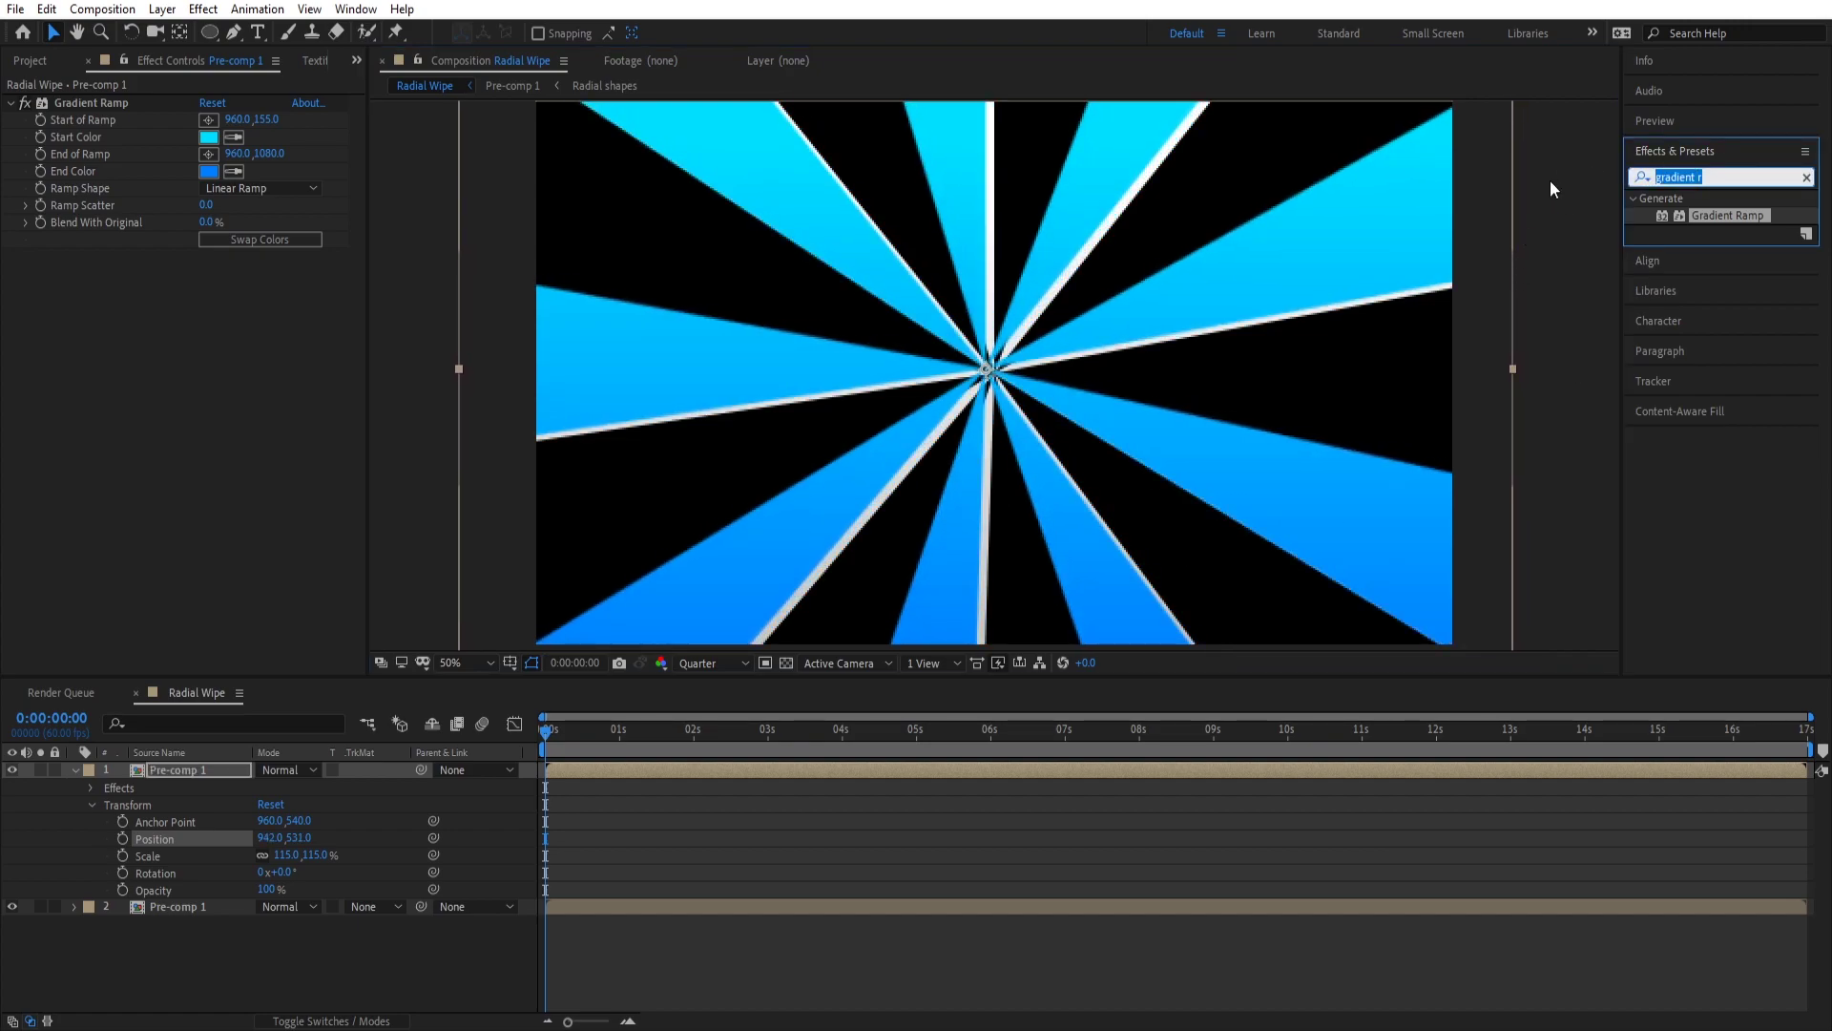
text(venetian)
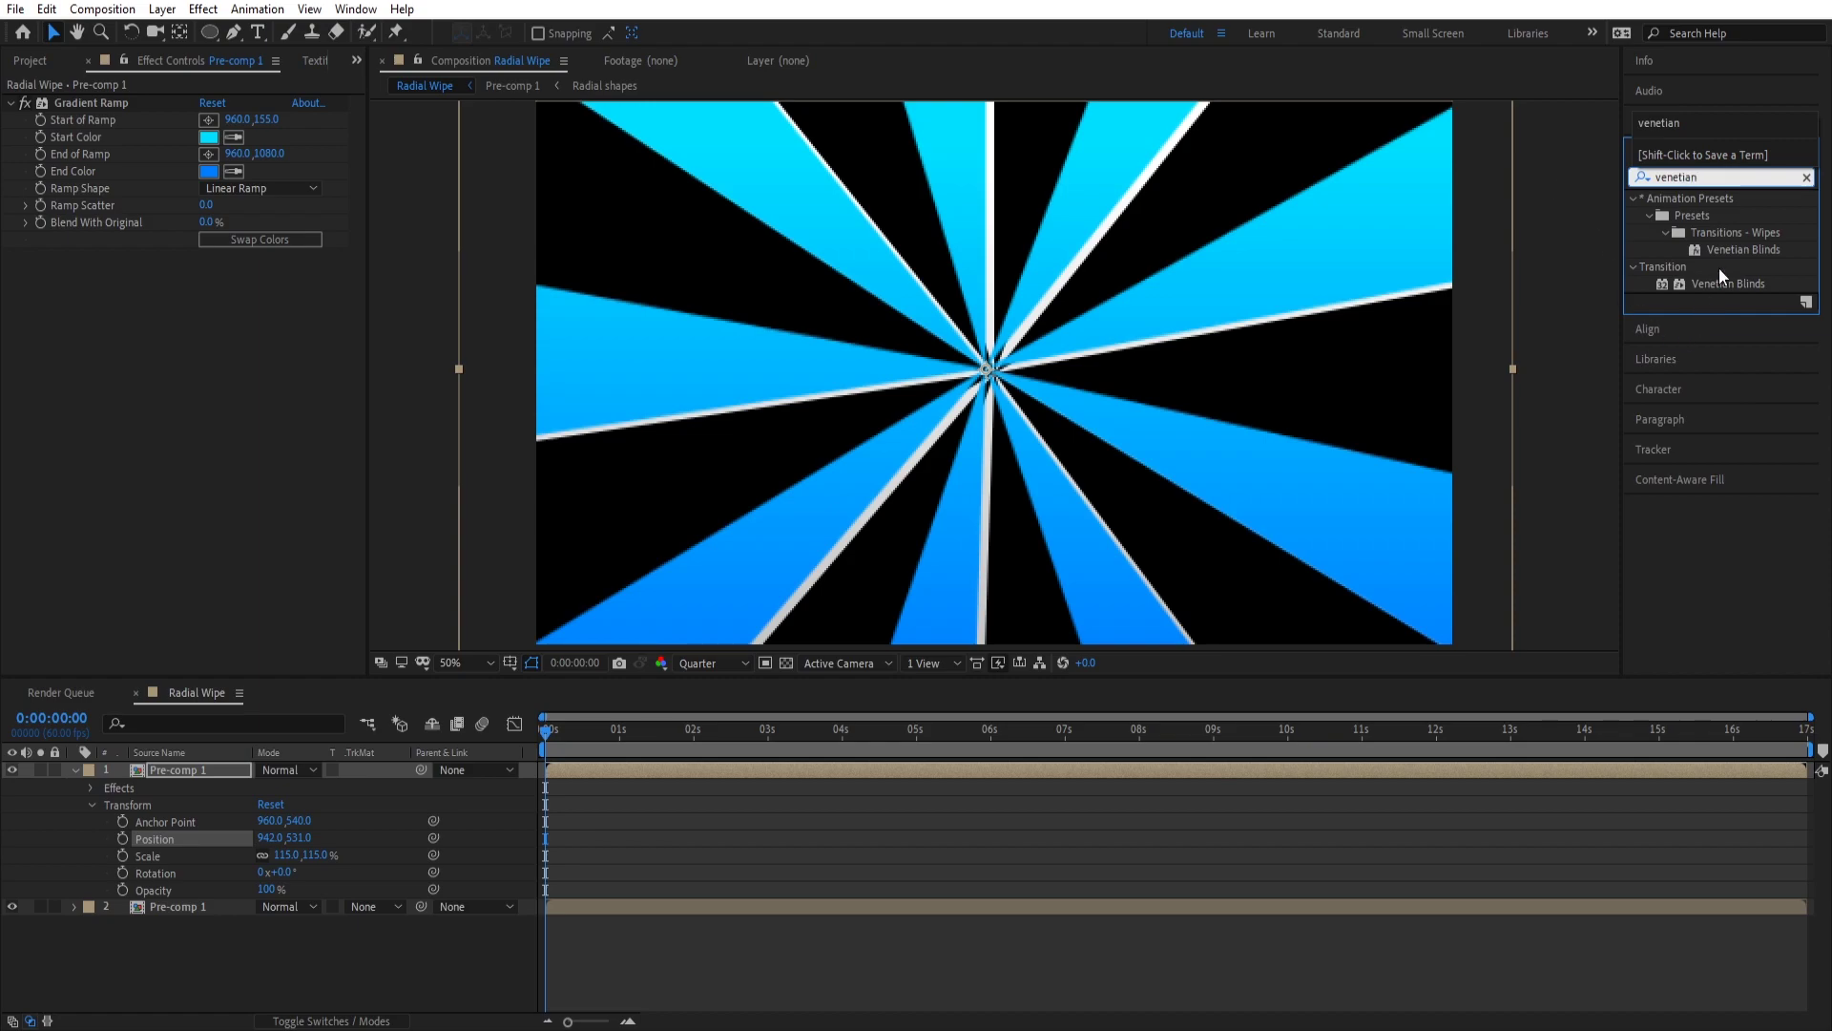
drag(1716, 284, 1170, 770)
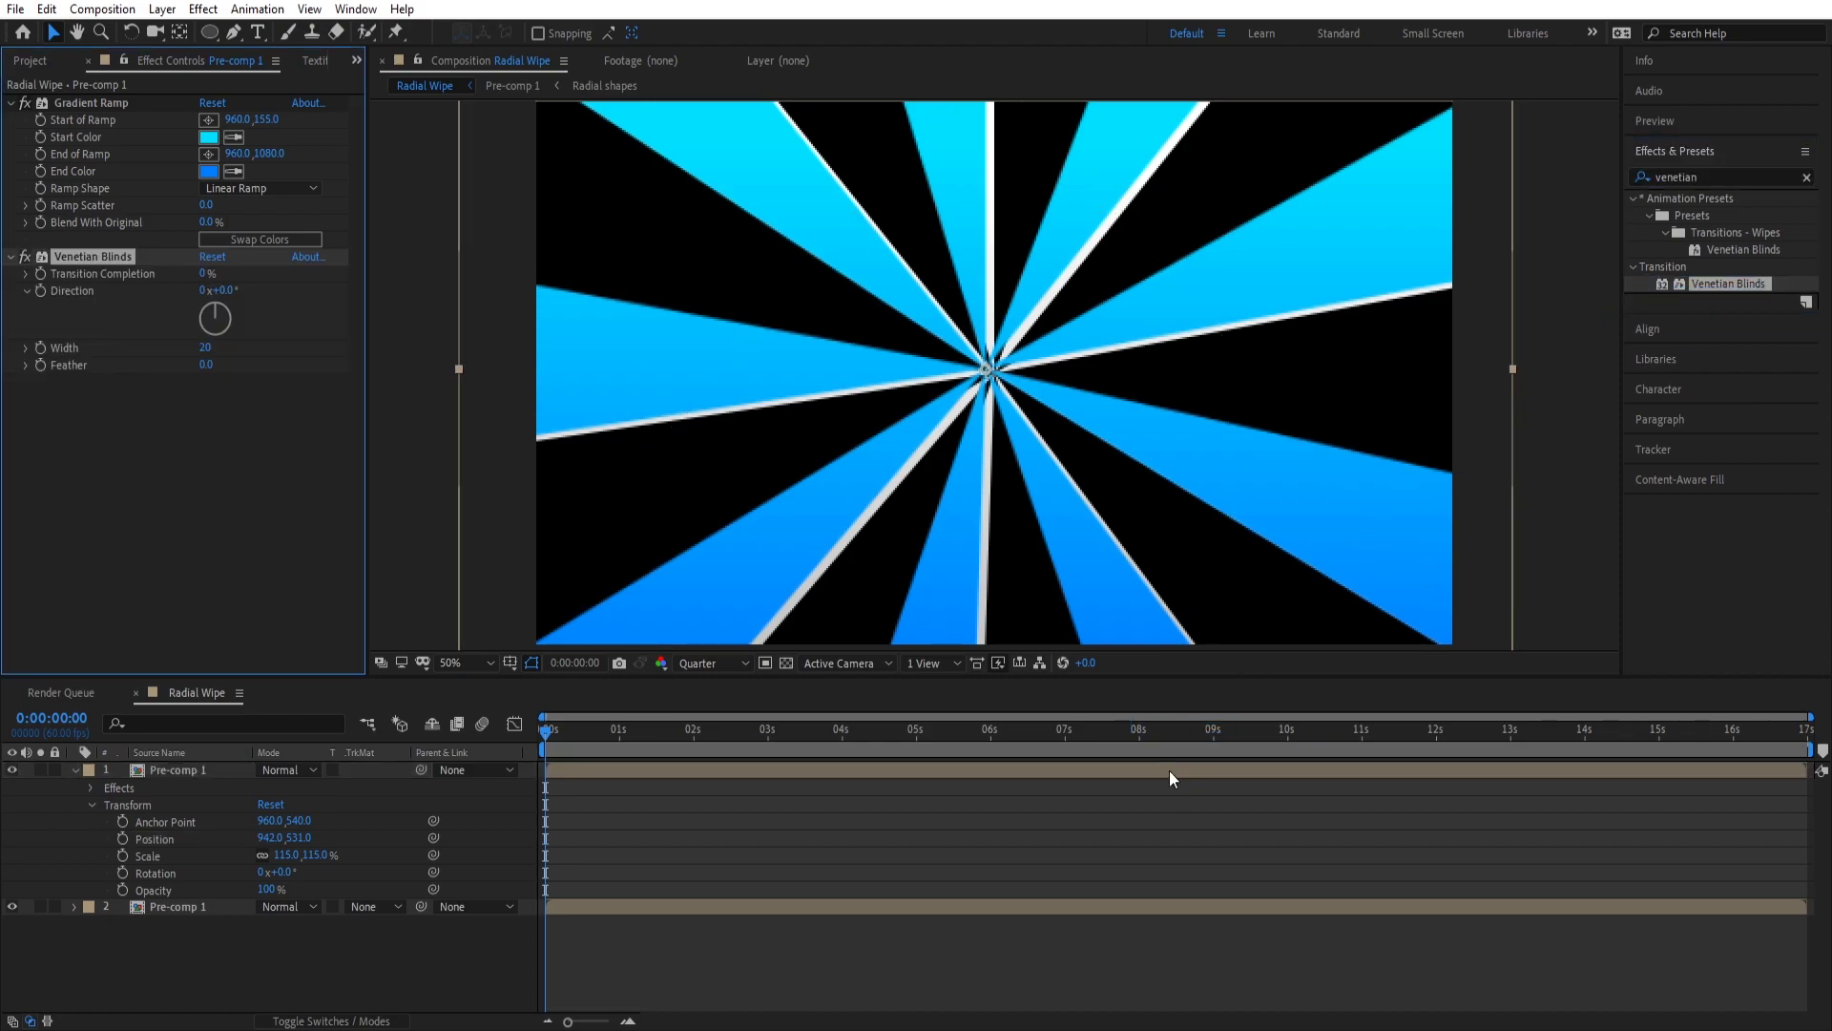
Step: Set Venetian Blinds to 40% transition completion, 54° direction and a width of 33
drag(231, 276, 261, 276)
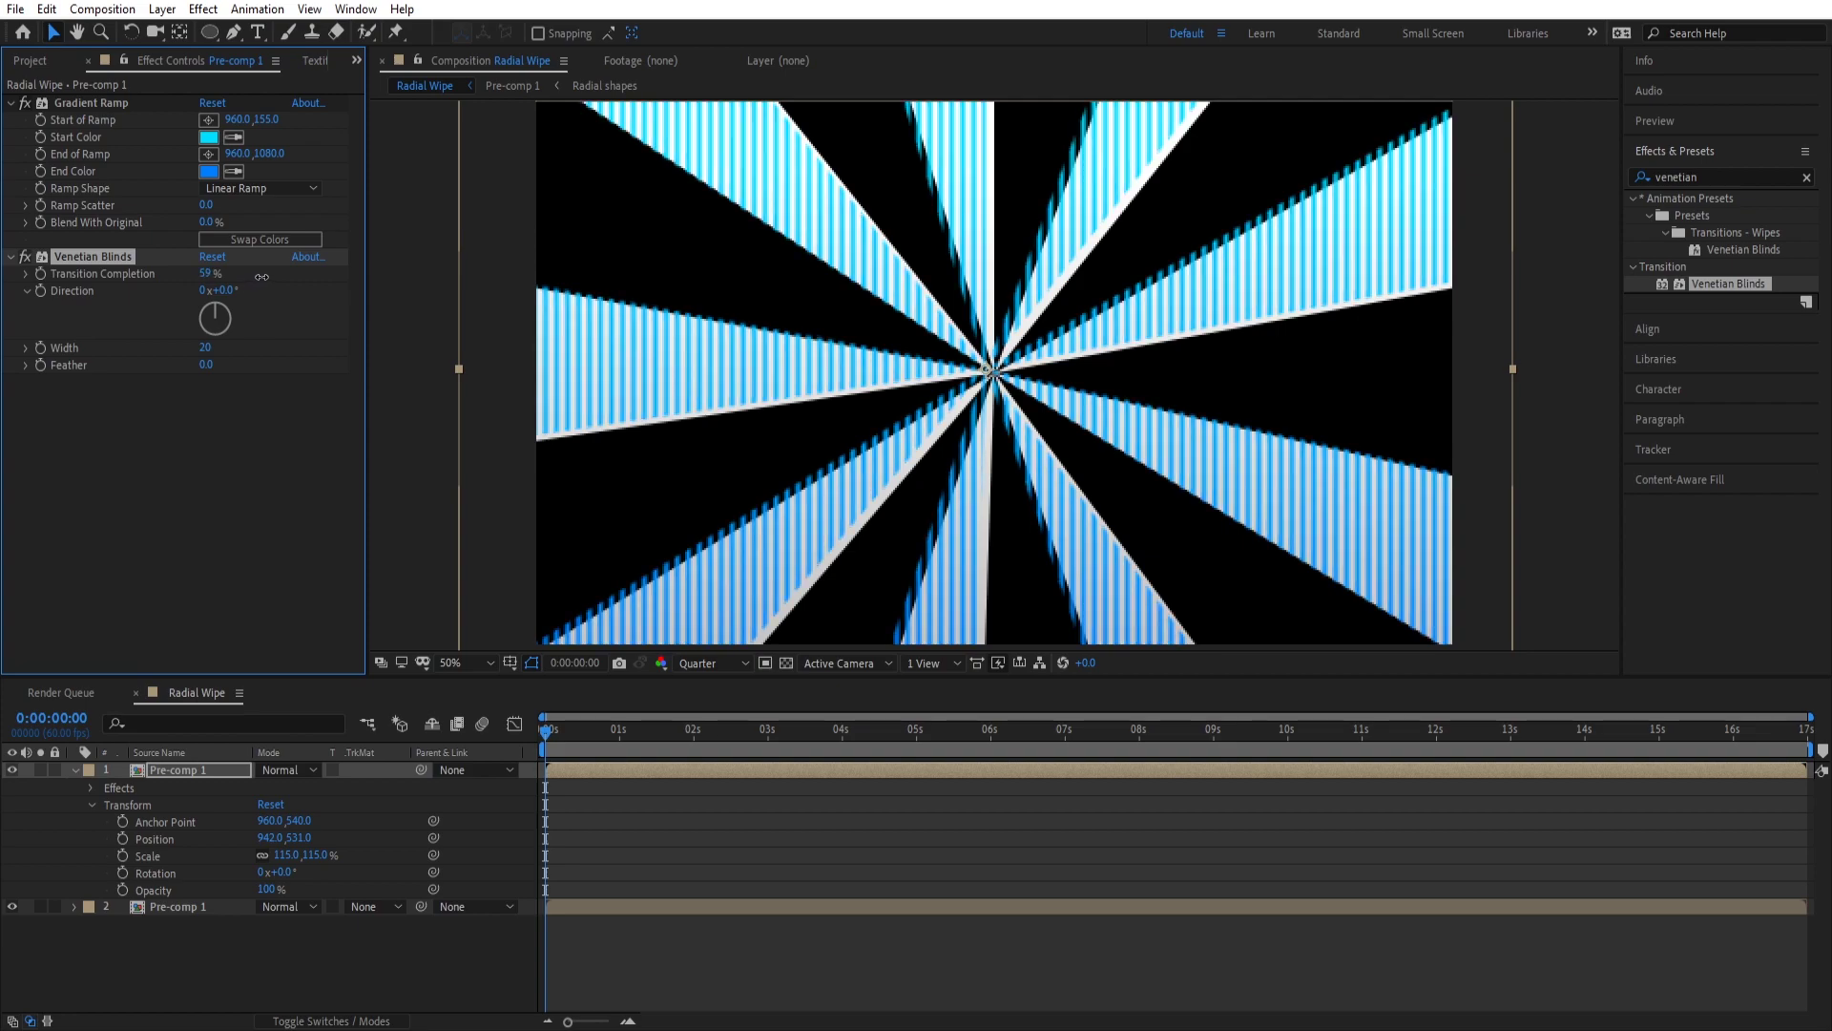
mouse_move(203, 349)
mouse_down()
mouse_move(243, 349)
mouse_move(277, 297)
mouse_move(229, 288)
mouse_move(250, 303)
mouse_move(172, 350)
mouse_up()
click(927, 816)
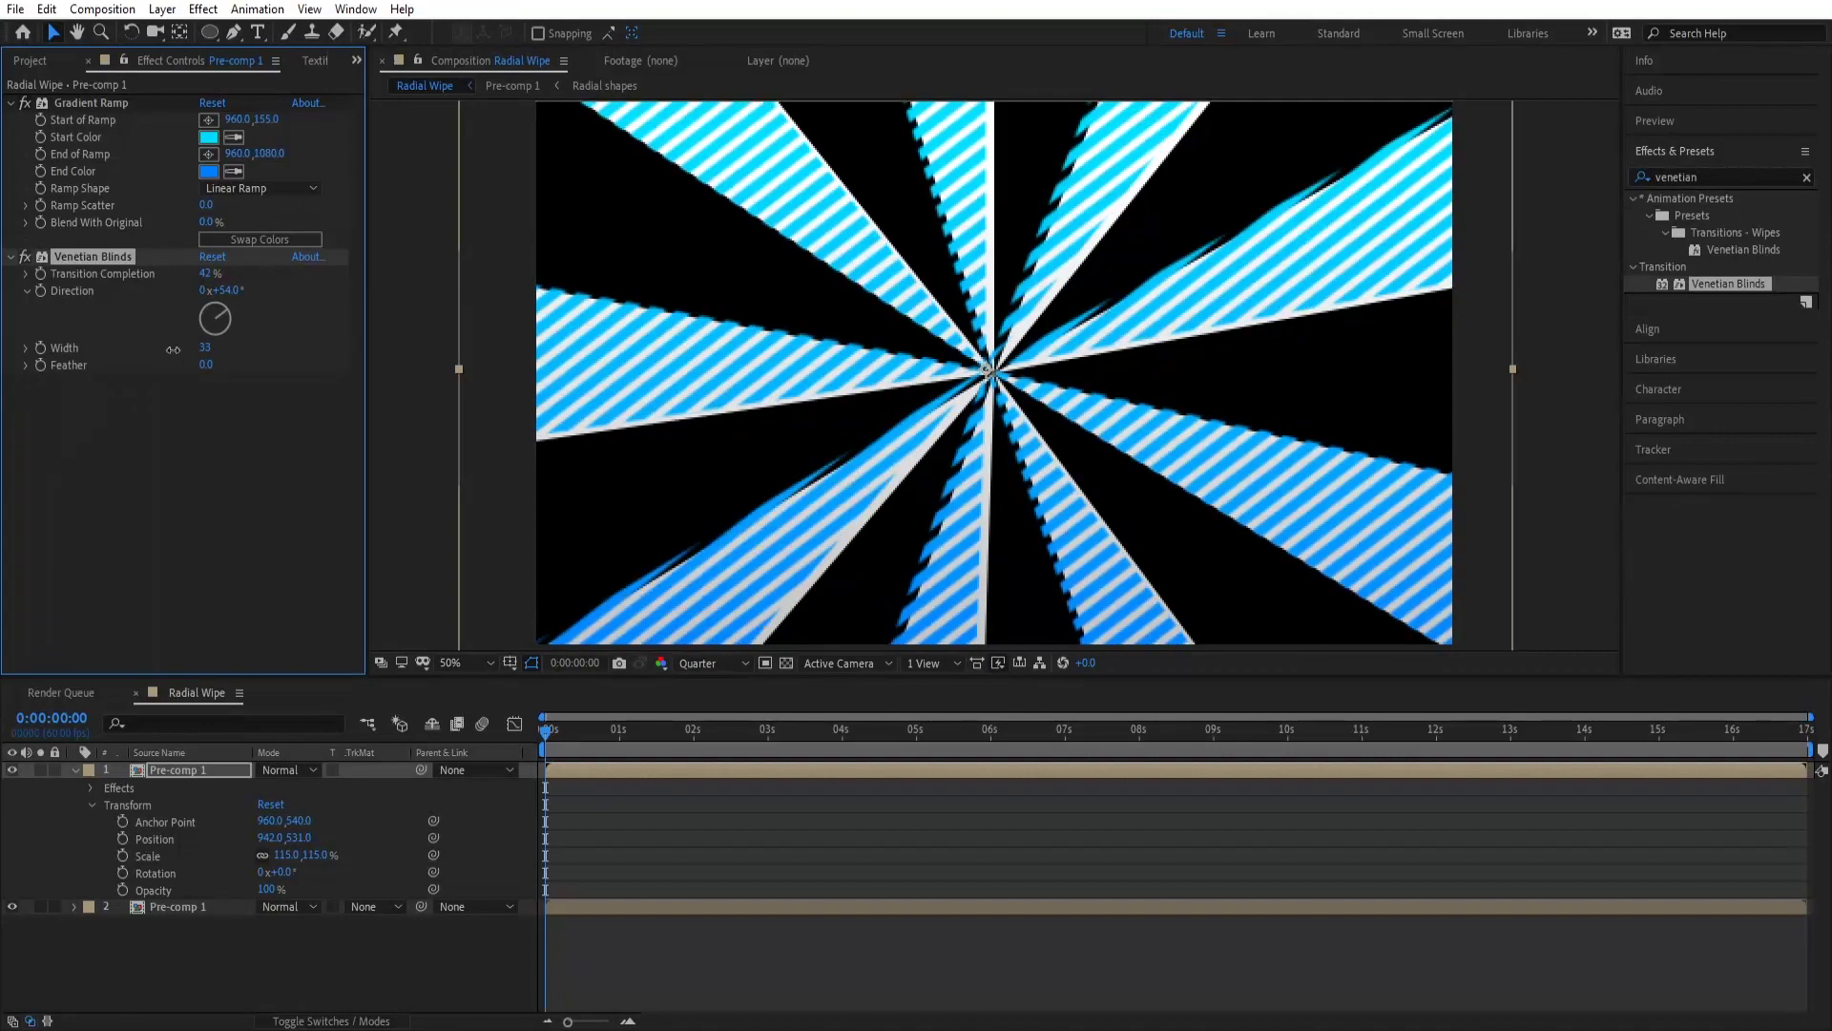
drag(208, 274, 204, 276)
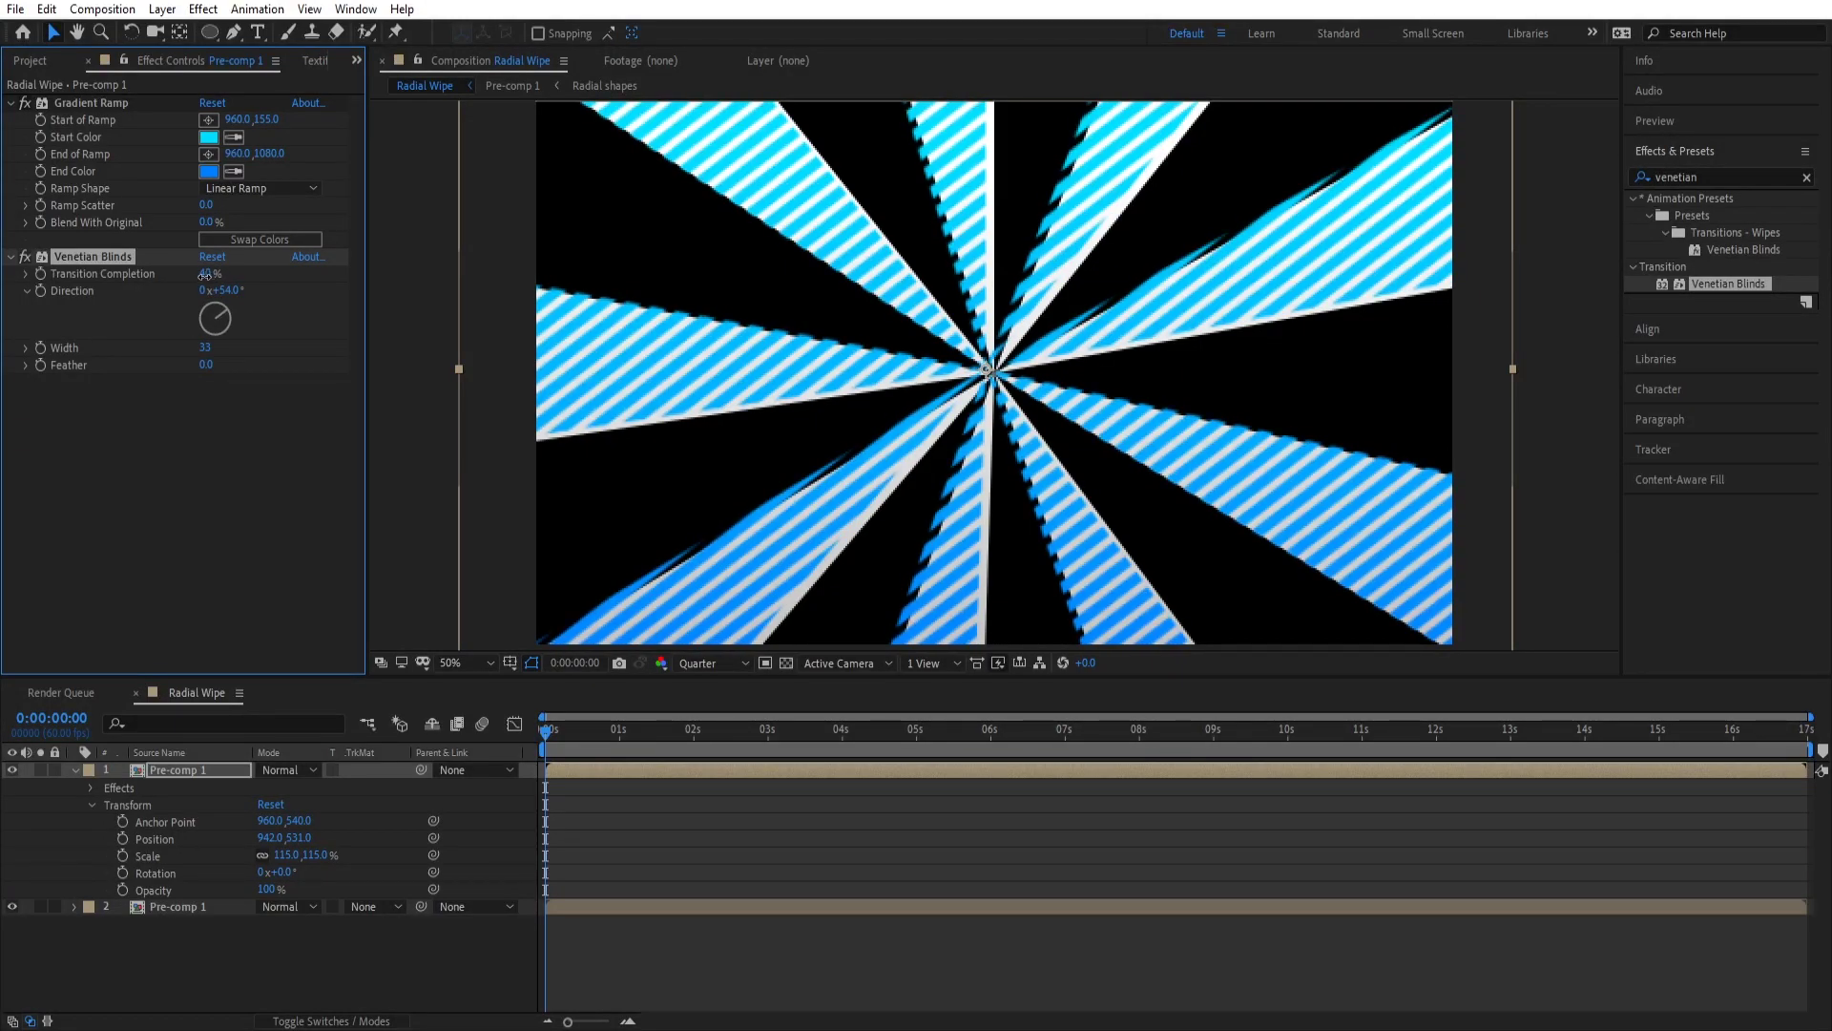
click(779, 861)
Step: Duplicate the Venetian Blinds effect and set the copy's direction to 140° for a crosshatched dot pattern
click(86, 255)
key(ctrl+d)
drag(228, 417, 295, 401)
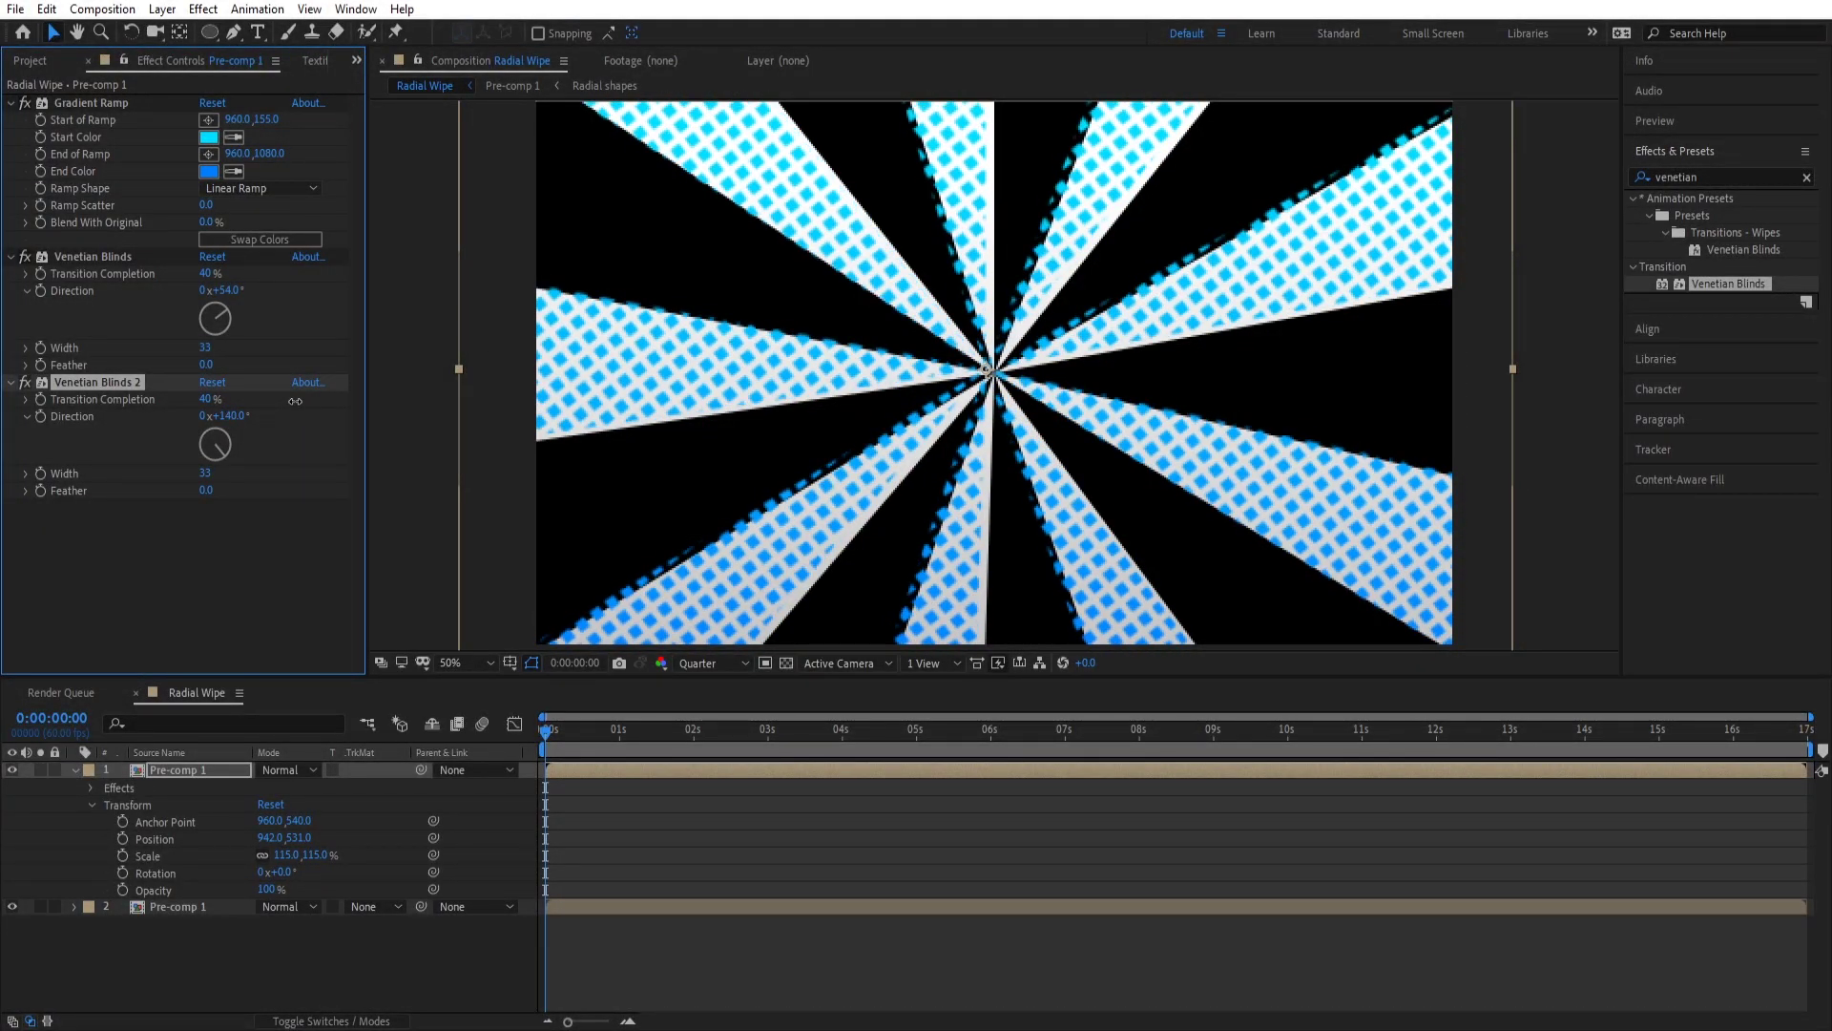
Step: Play back the animation to check the patterned rays in motion
click(1654, 120)
click(1719, 148)
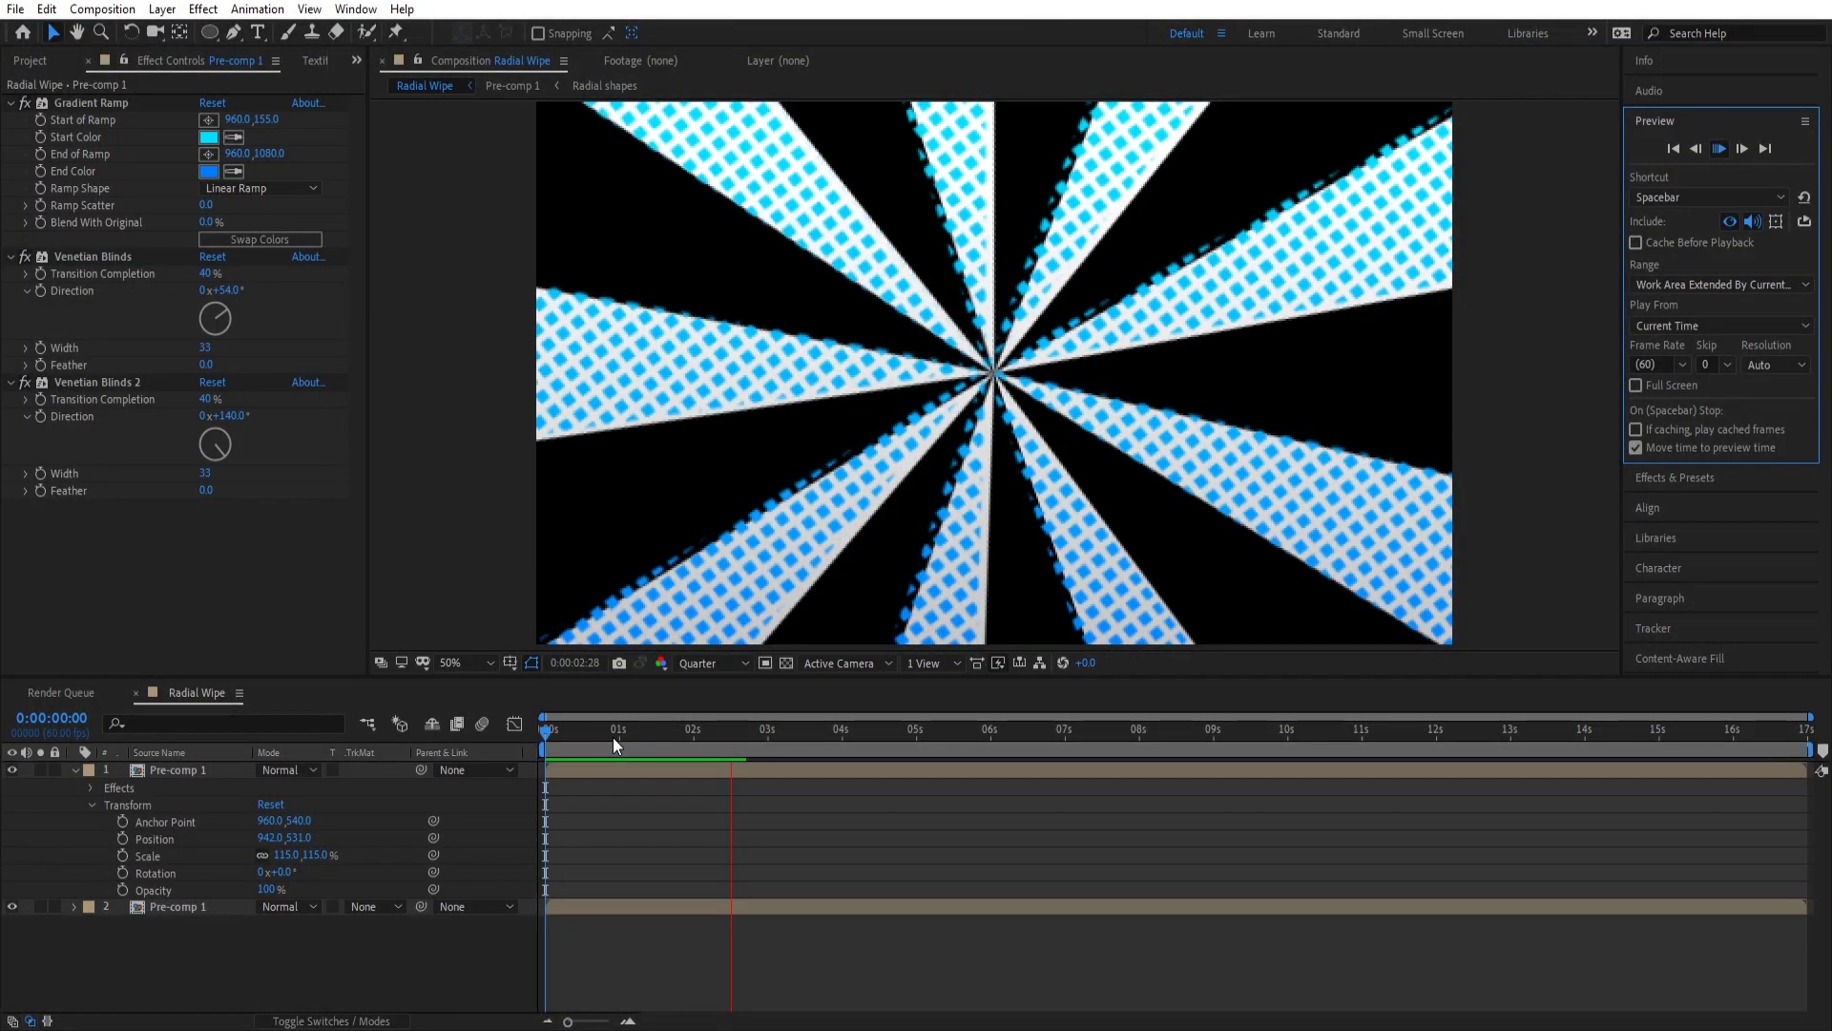
click(228, 908)
Step: Copy the cyan-to-blue Gradient Ramp from the upper Pre-comp 1 layer onto the lower one
click(169, 768)
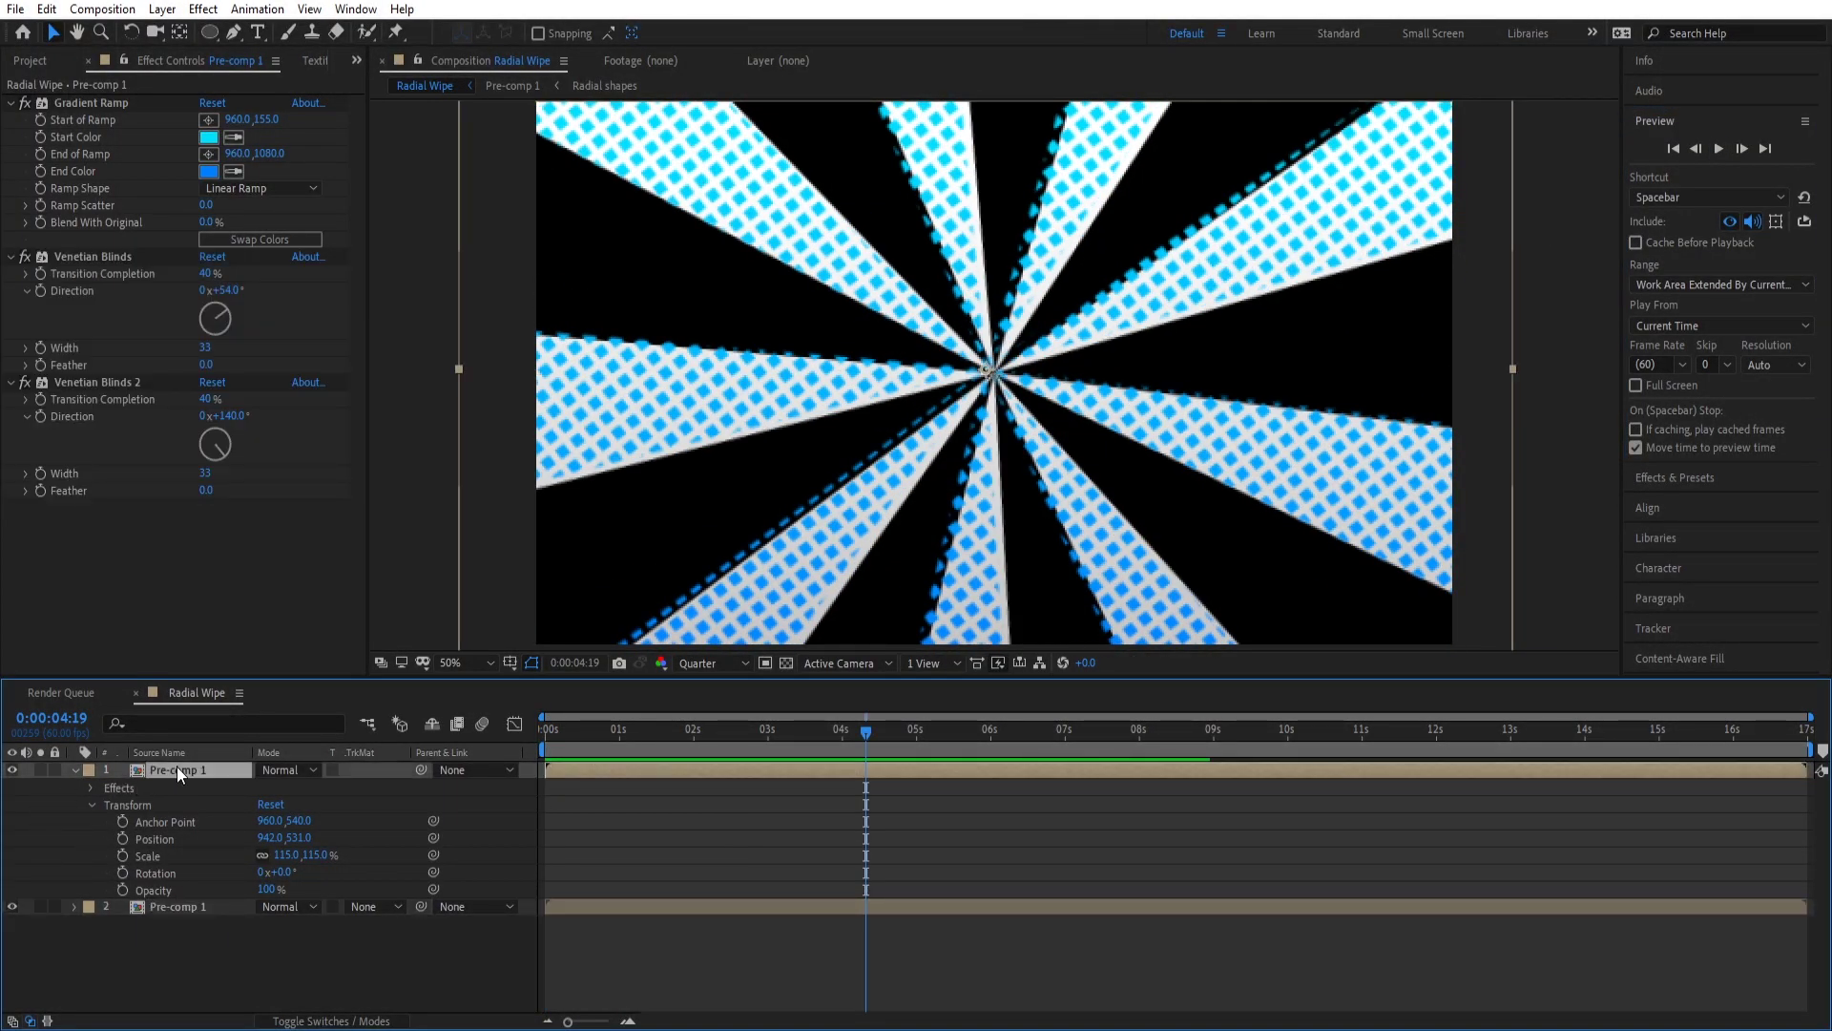
click(195, 908)
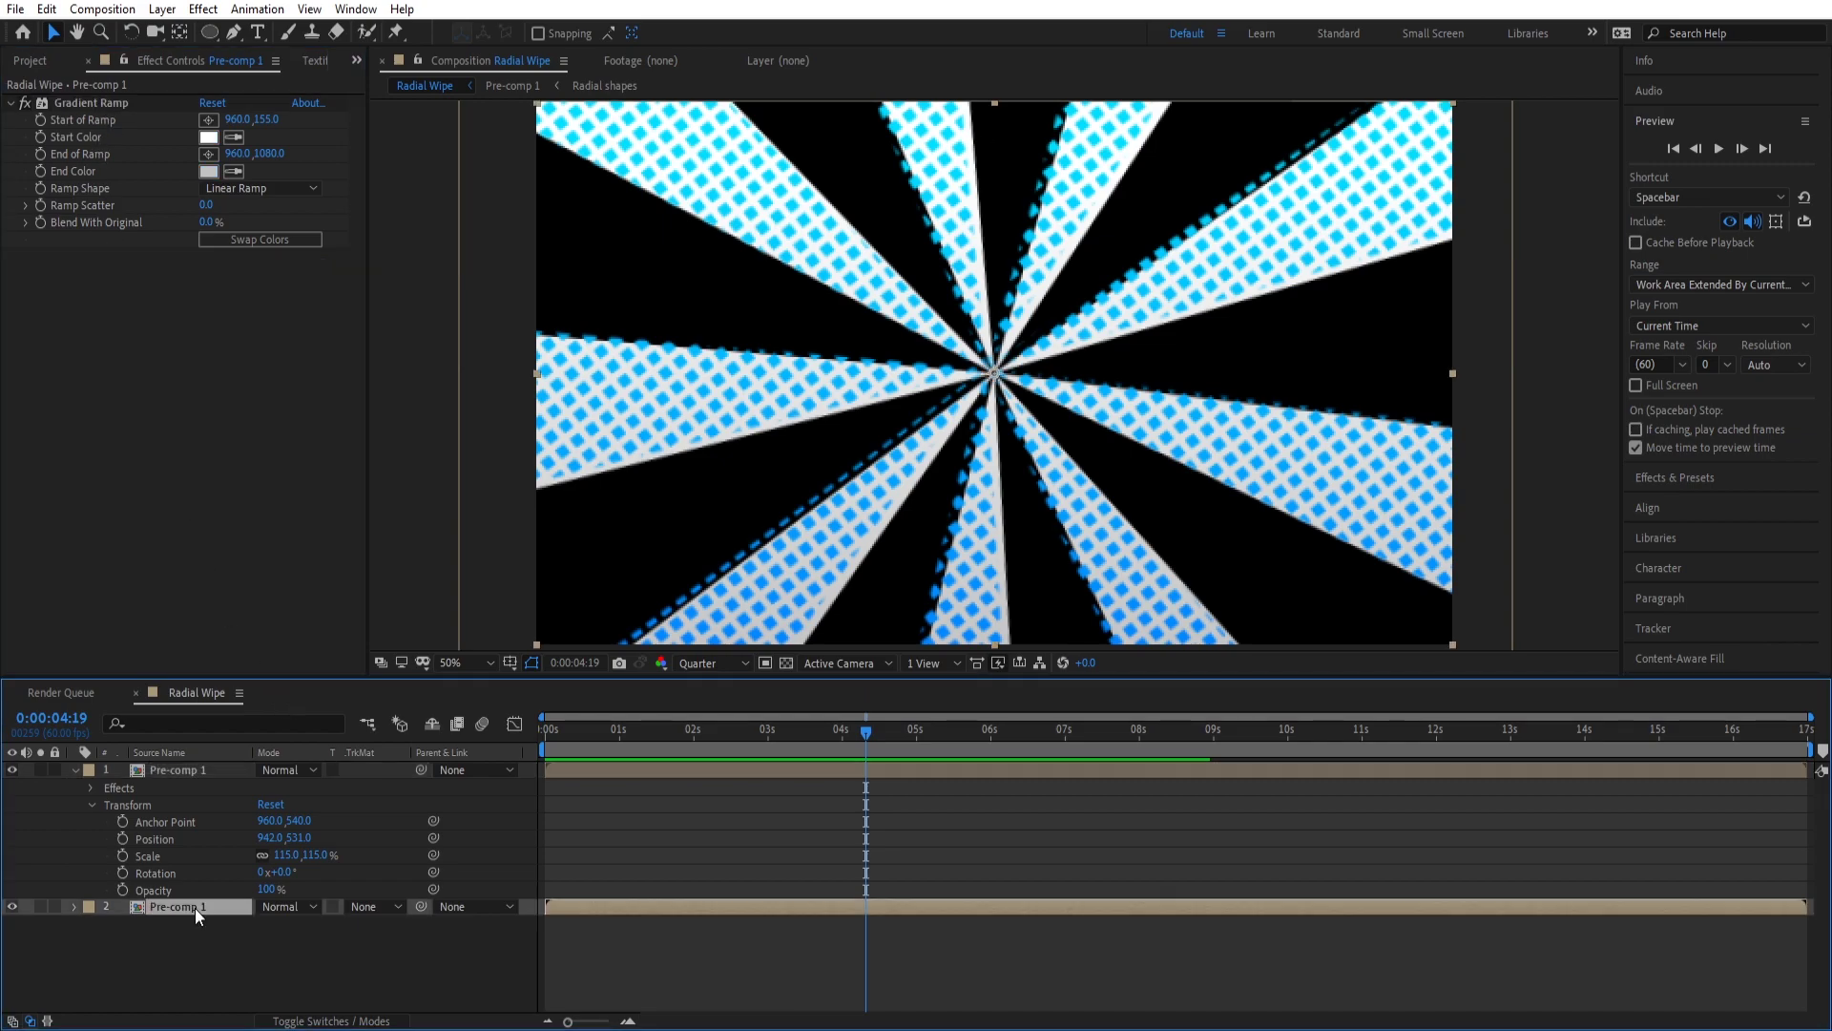
key(ctrl+v)
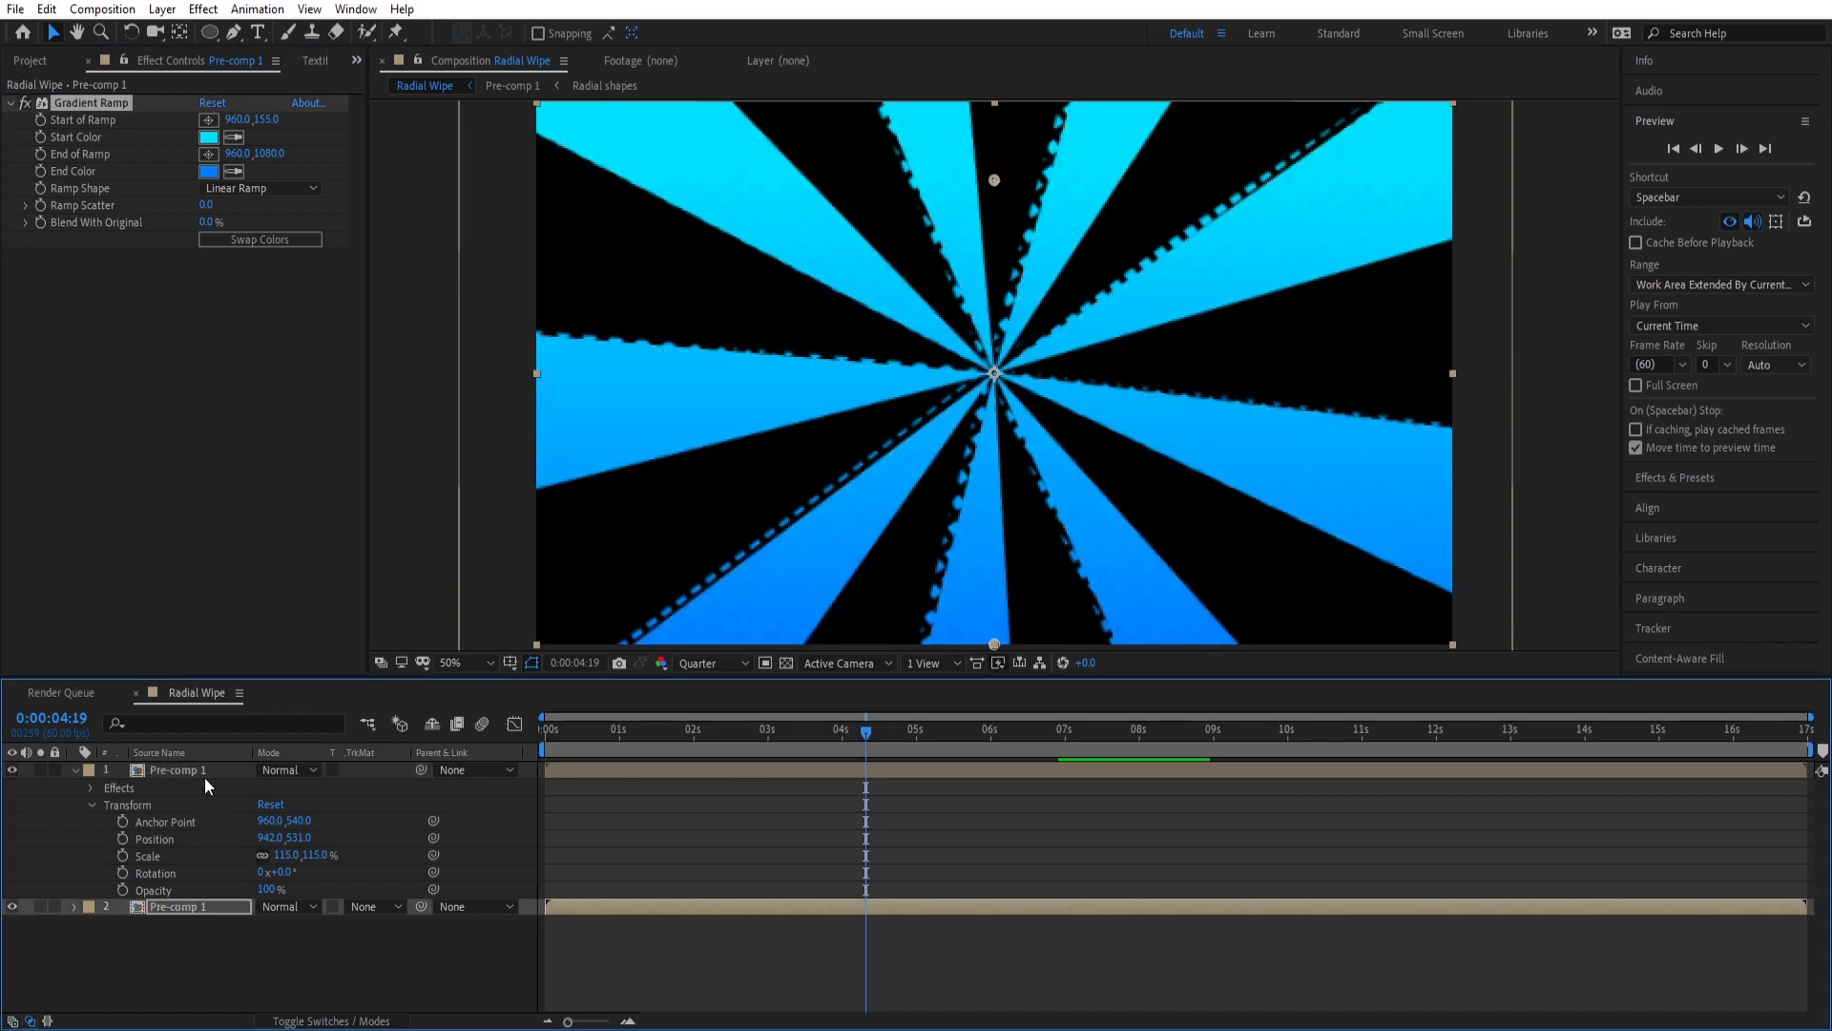
Step: Try a white-to-grey Gradient Ramp on the lower Pre-comp 1 layer beneath the blue dot pattern
key(ctrl+shift+z)
right_click(204, 544)
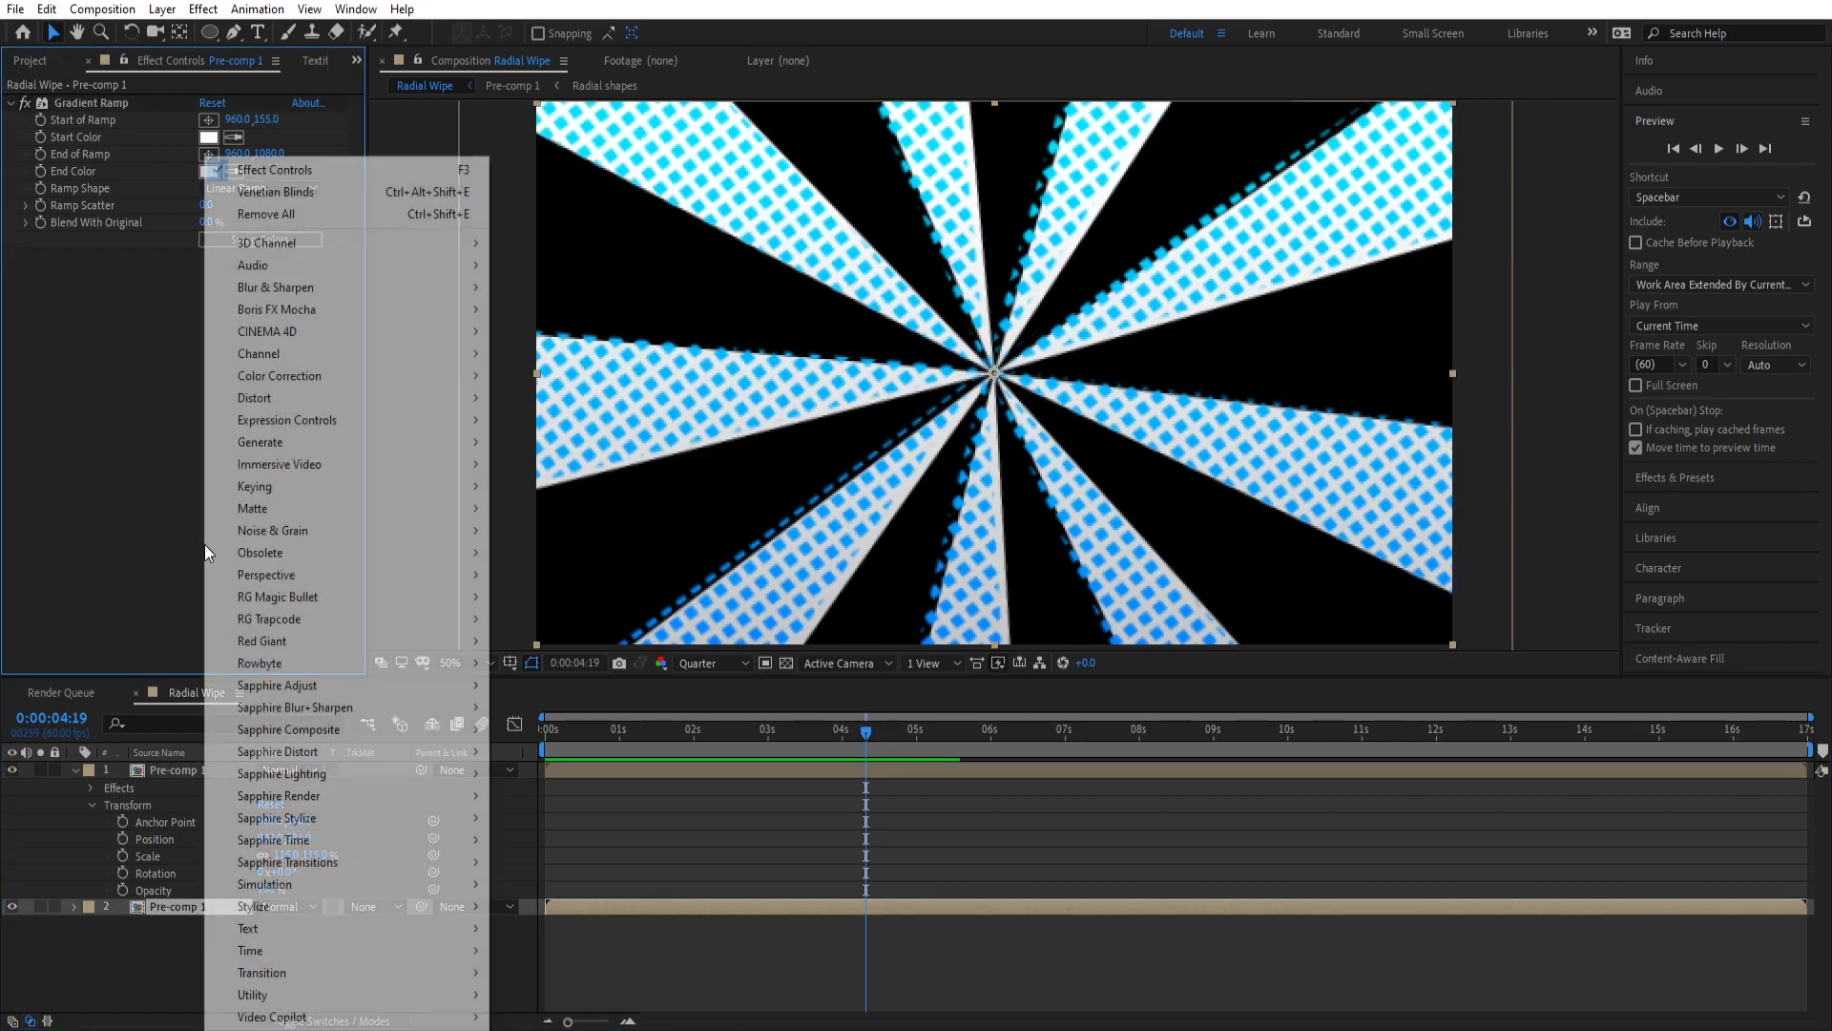
click(82, 507)
key(ctrl+z)
key(ctrl+shift+z)
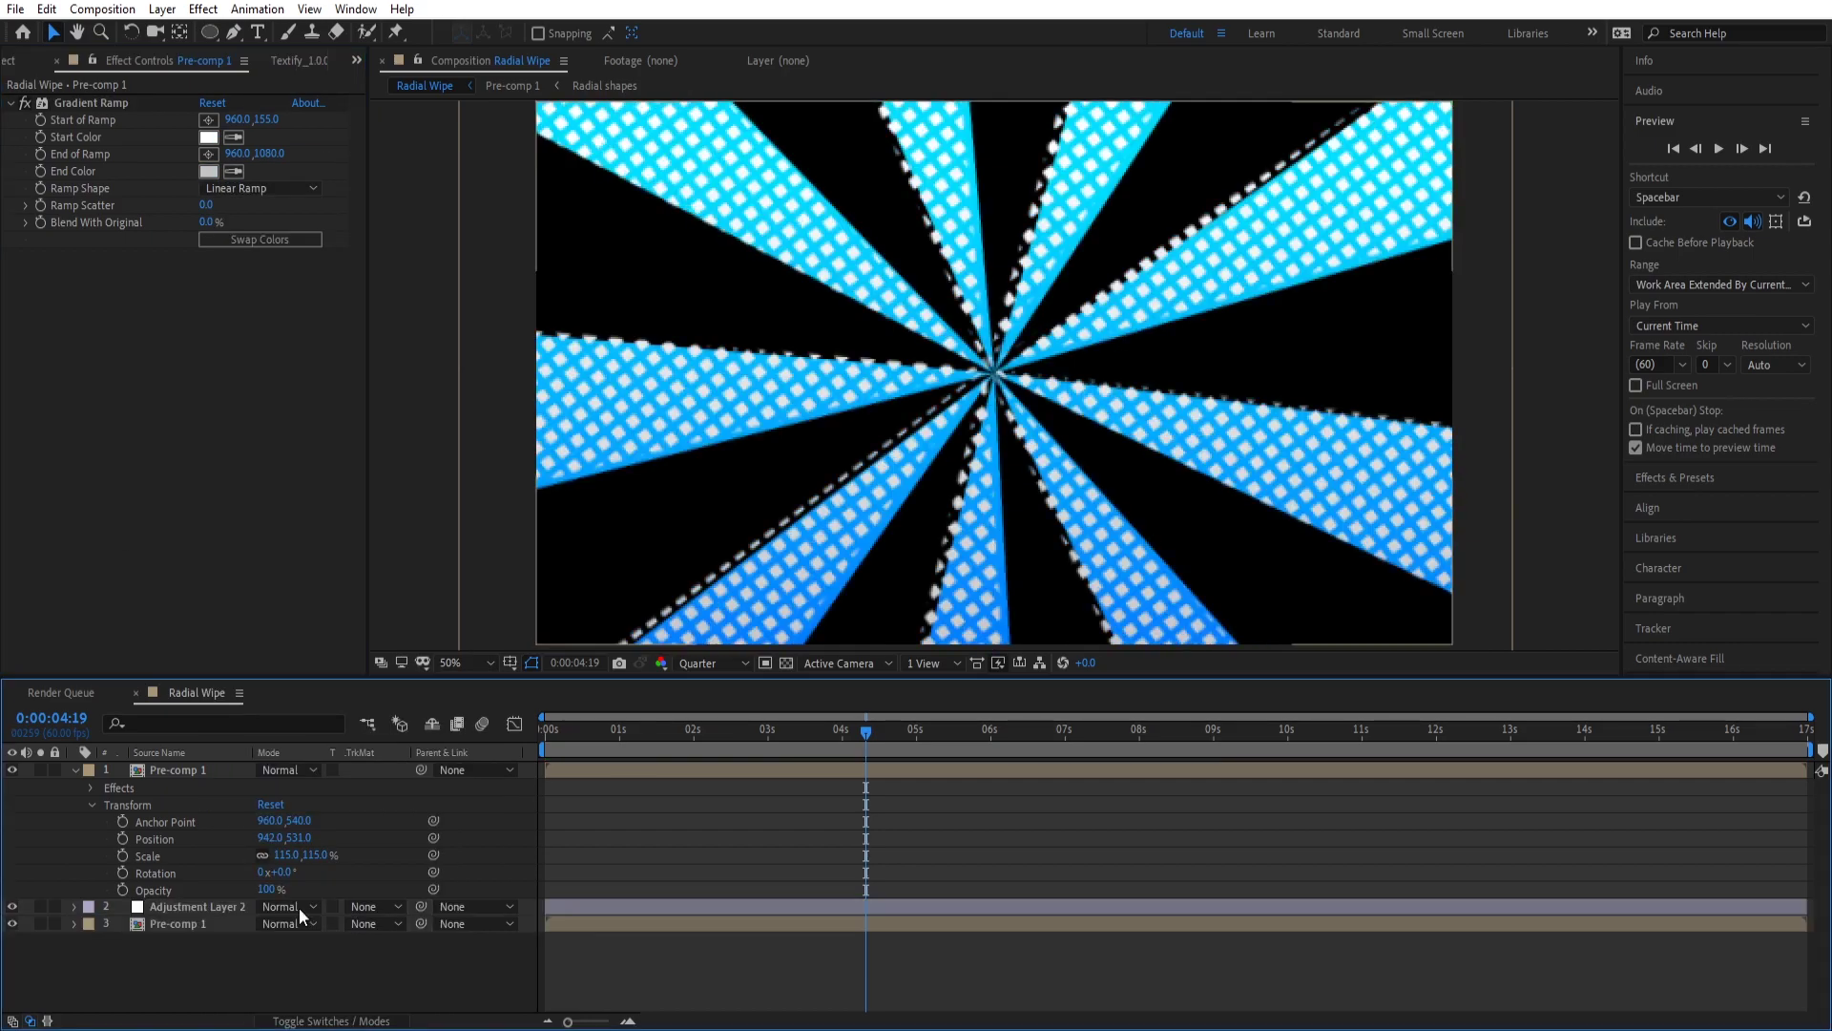
Step: Play back the animation from the start to check the white dots over the blue rays
scroll(994, 409, up, 1)
scroll(994, 409, down, 1)
drag(835, 736, 322, 717)
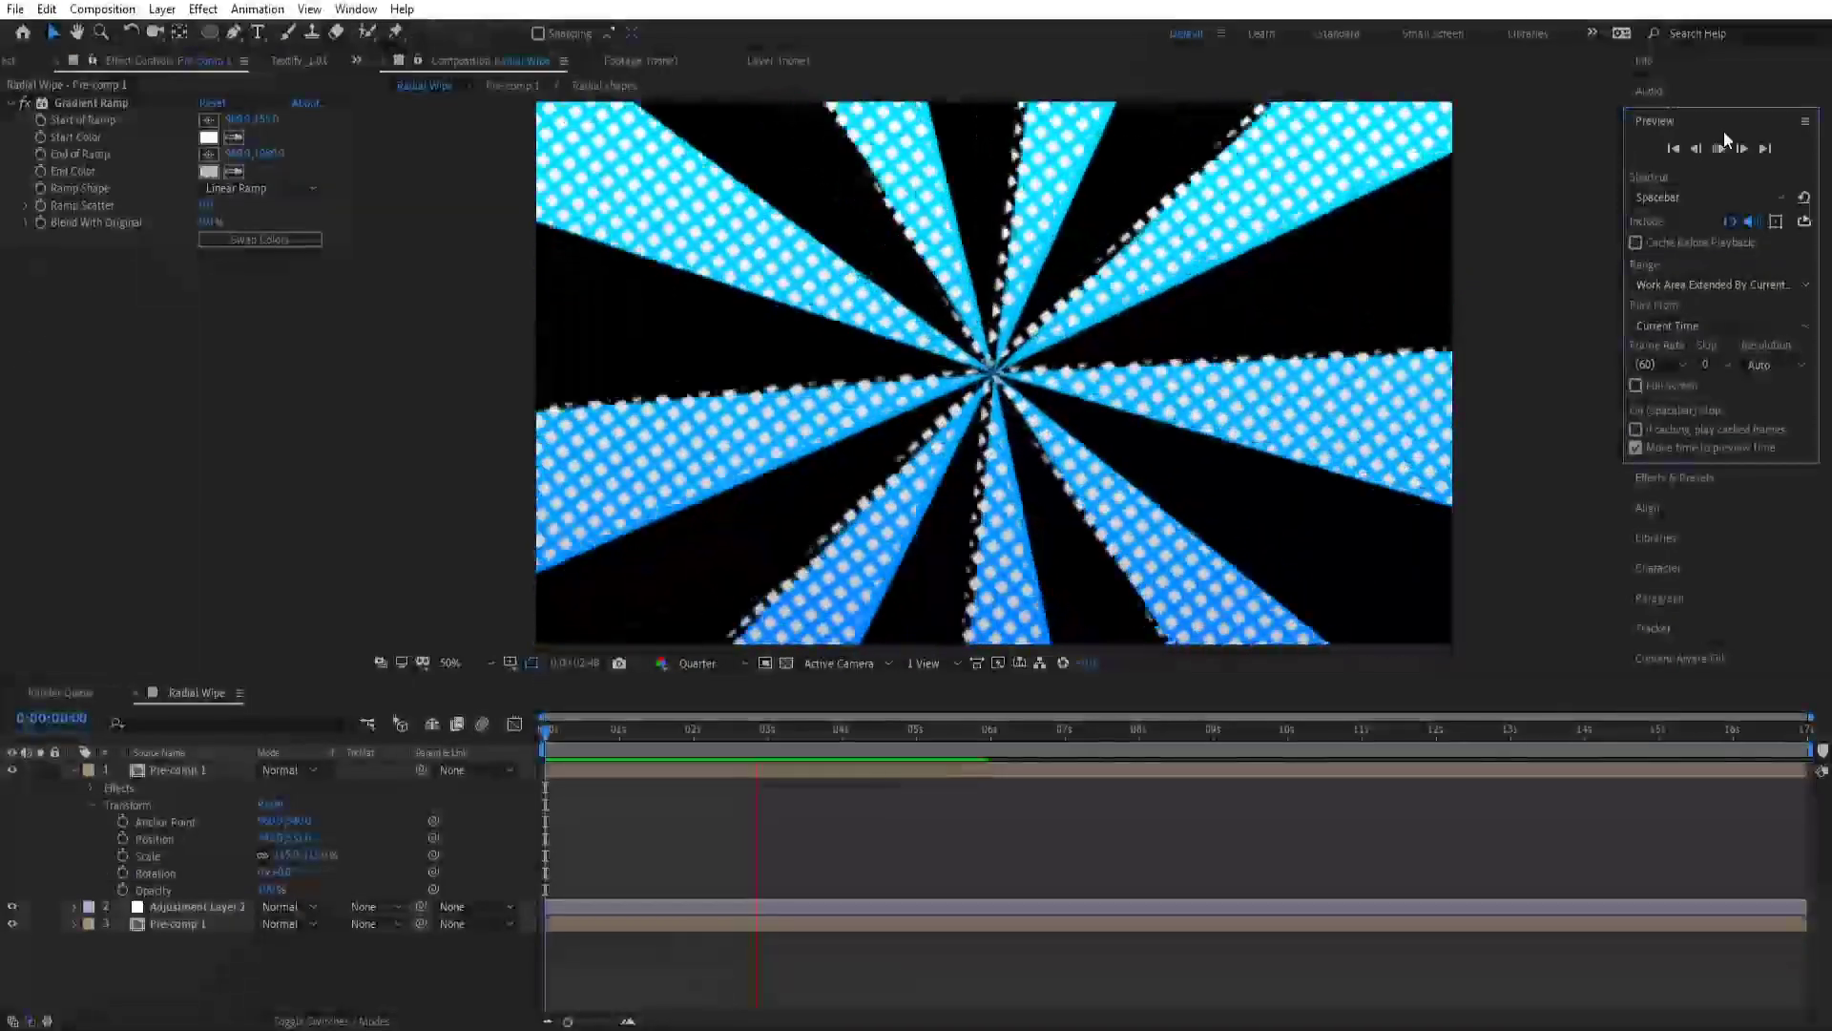
click(1724, 132)
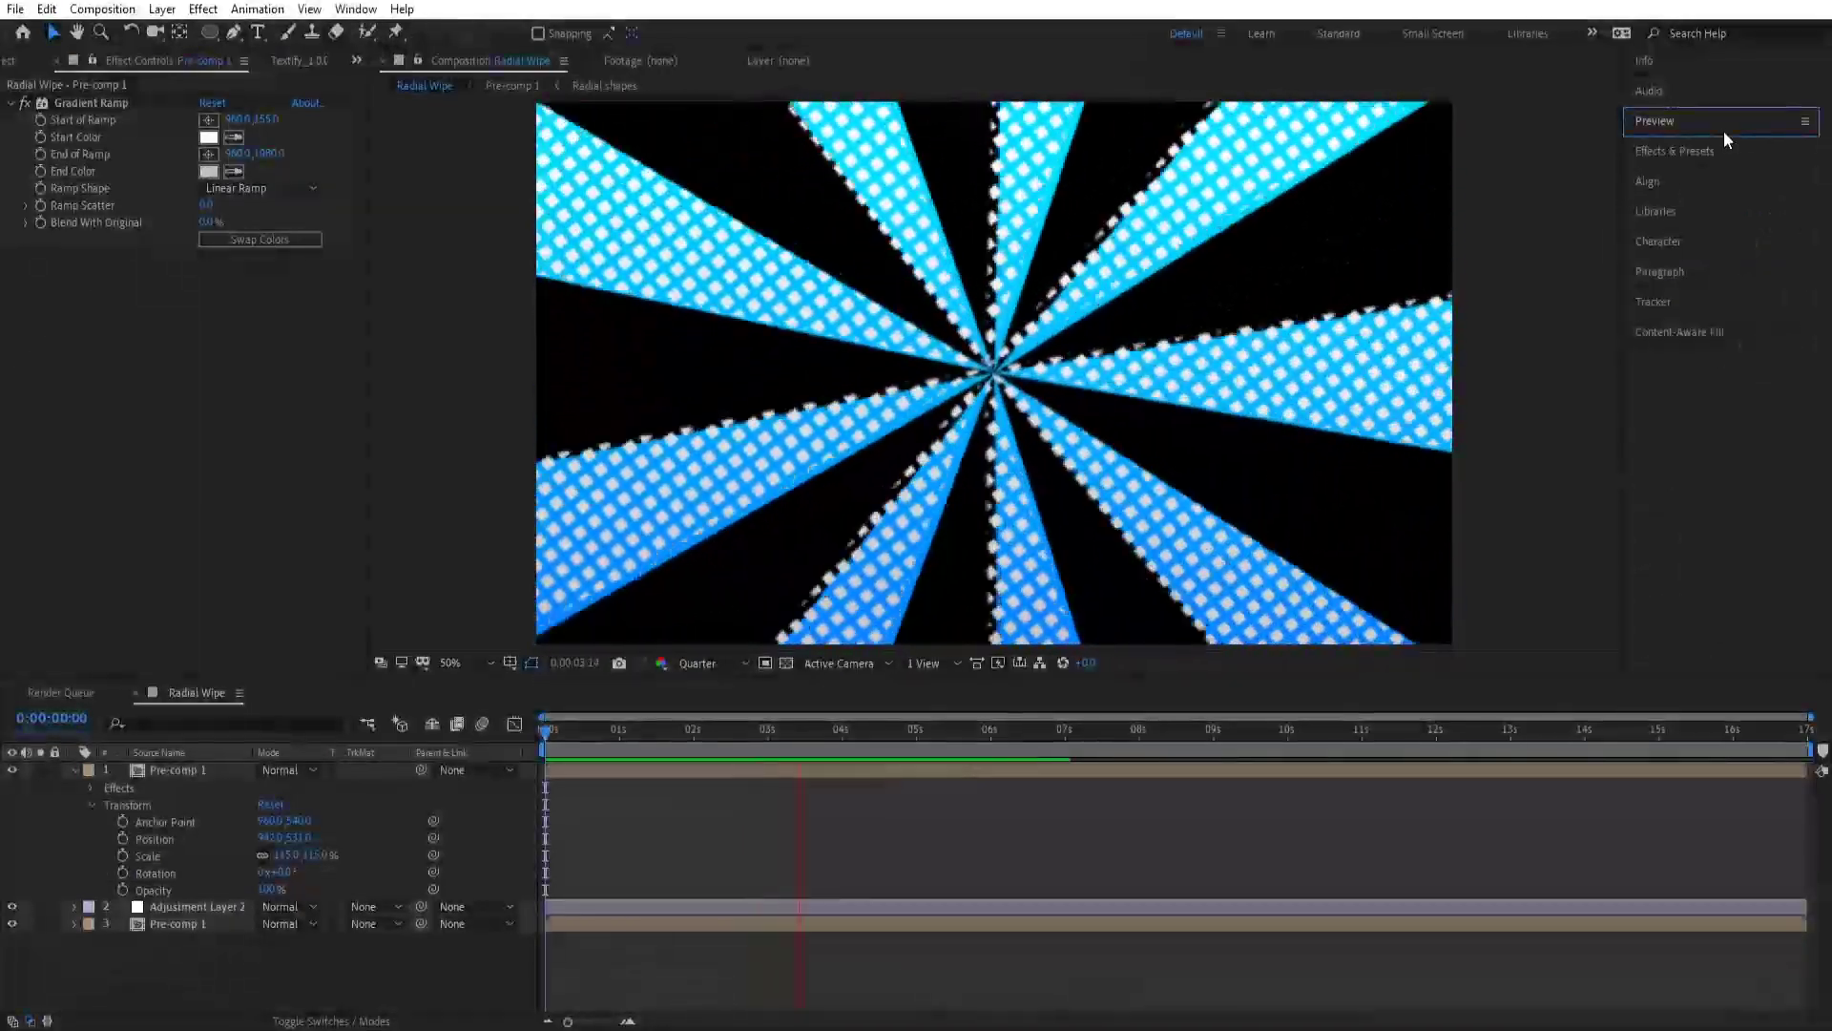
click(1708, 118)
key(space)
Step: Move to 0:00:01:39, collapse the upper Pre-comp 1 layer's properties and apply a Drop Shadow effect to that layer
drag(764, 725, 668, 733)
click(75, 769)
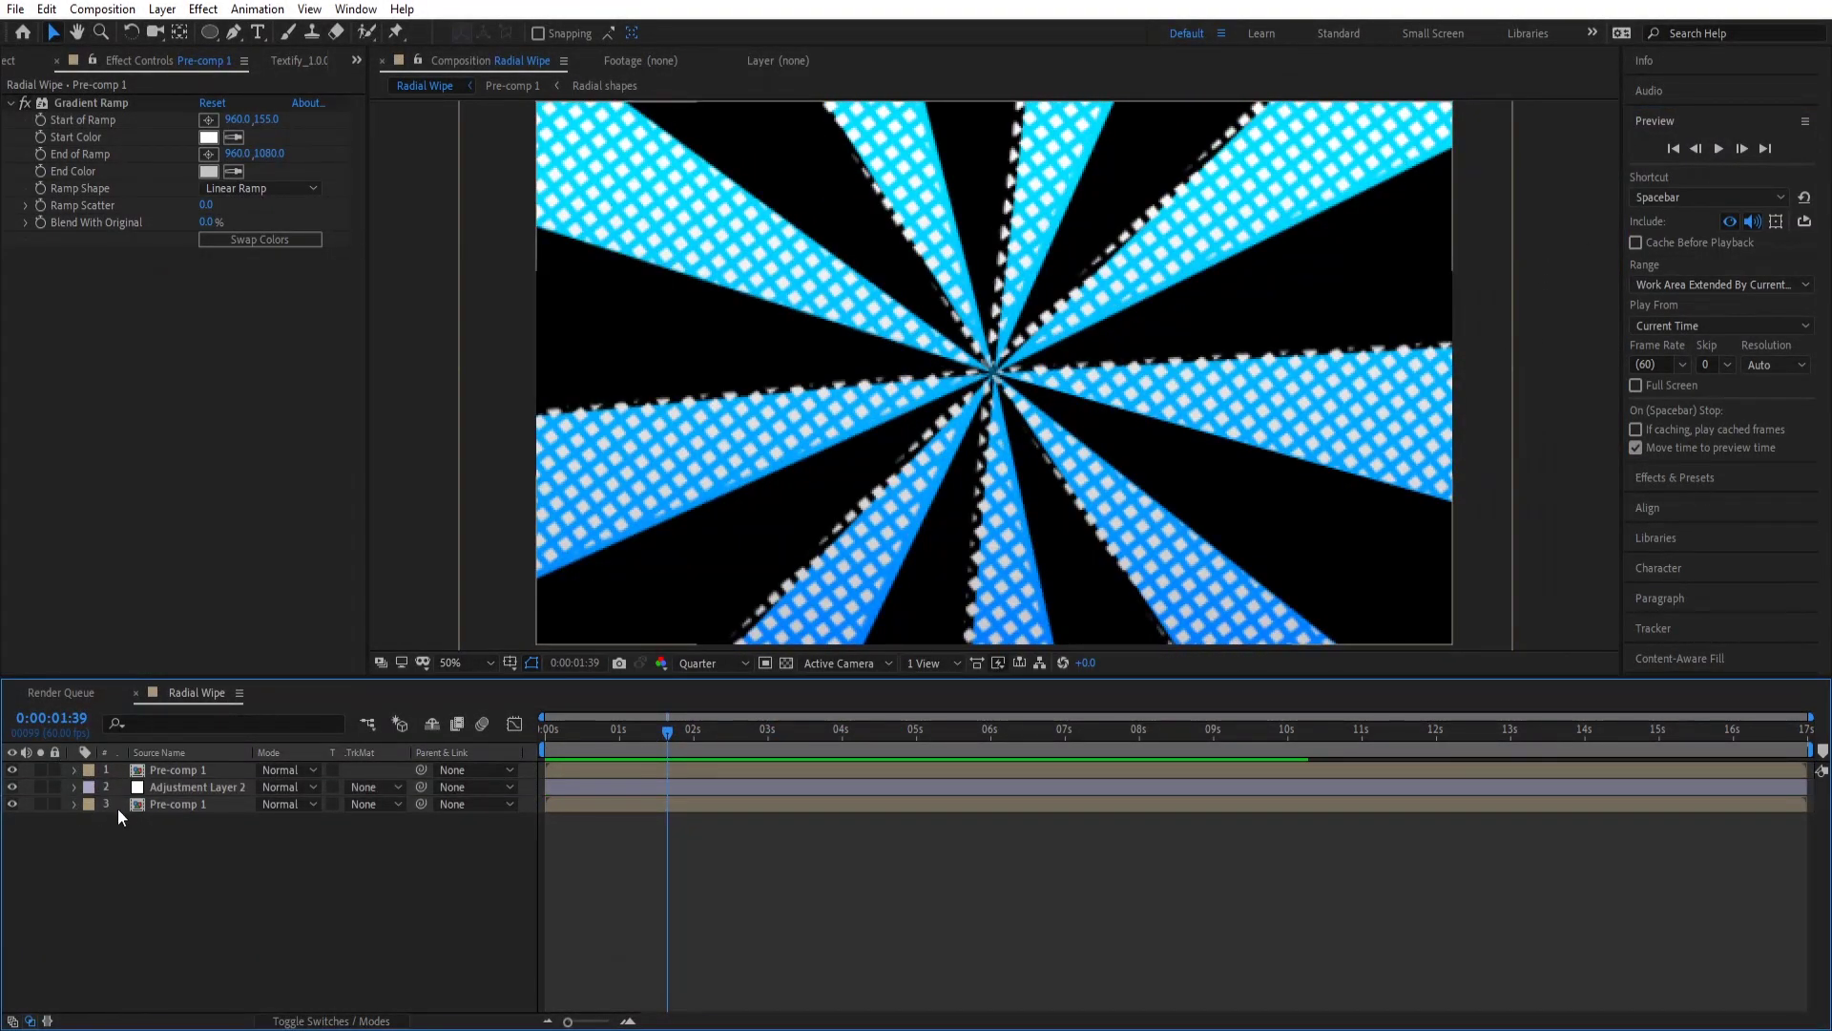
key(ctrl+5)
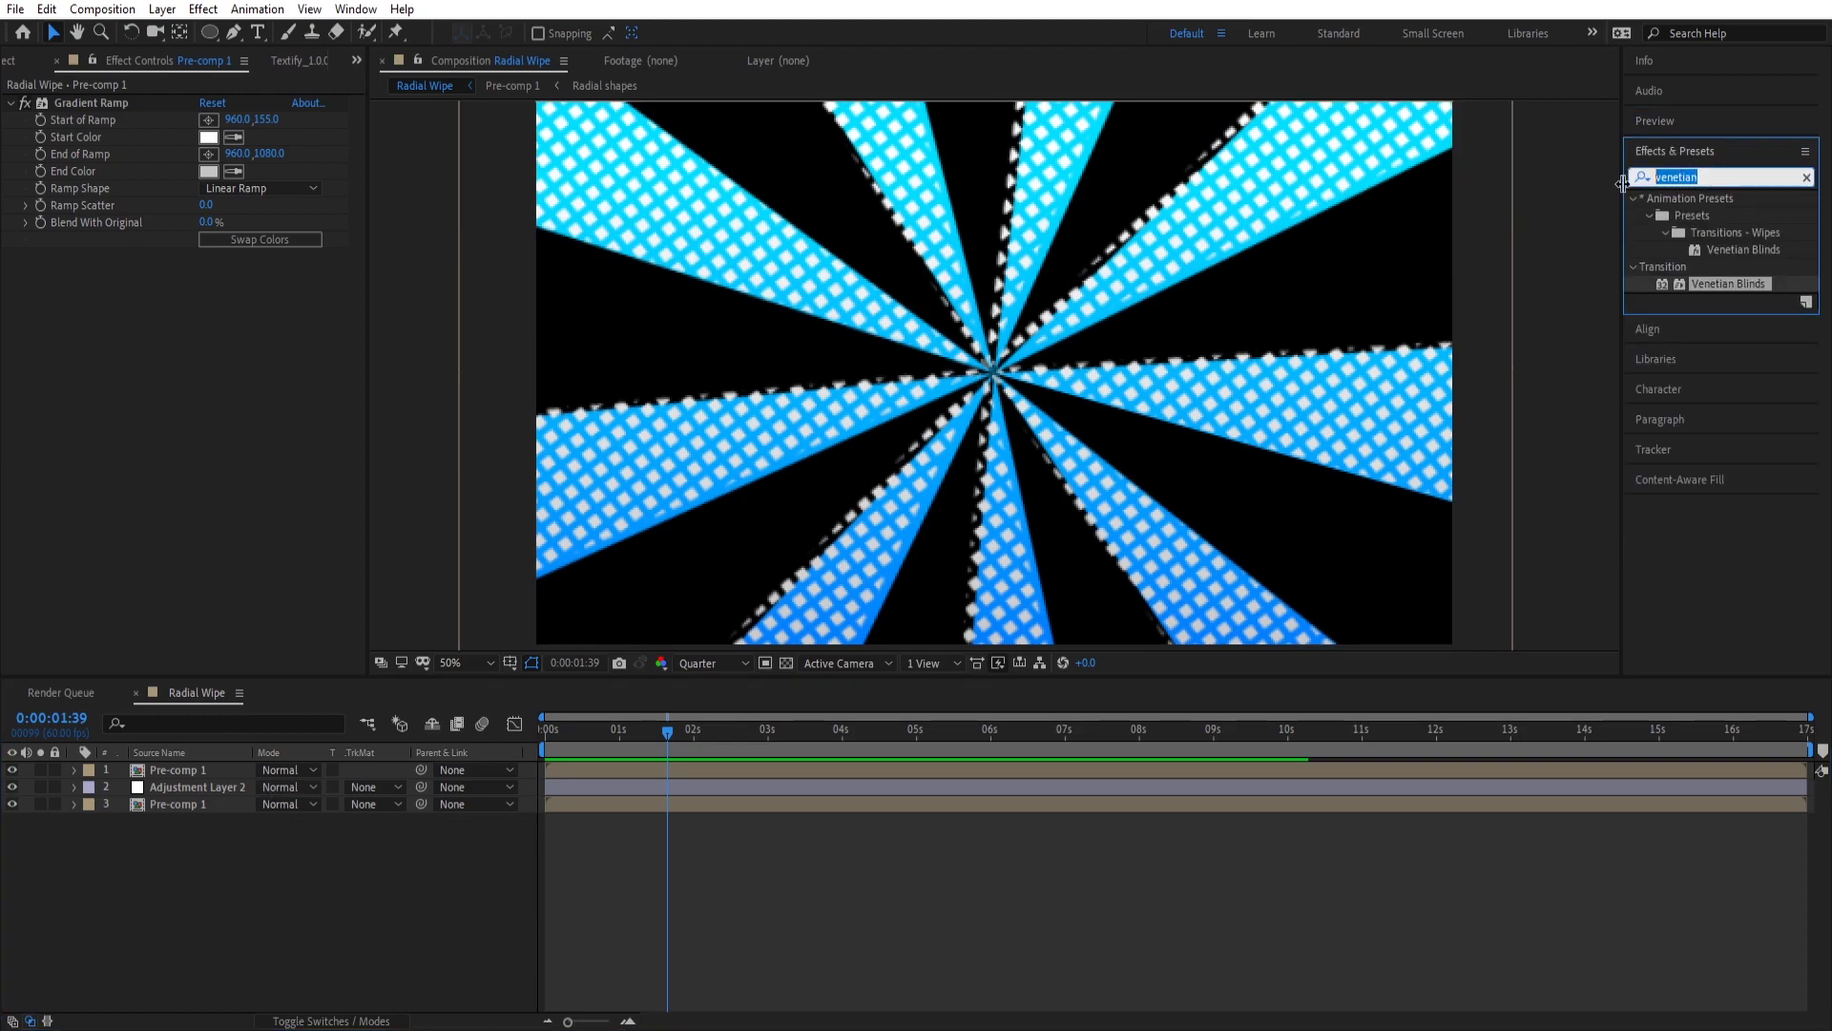
text(drop)
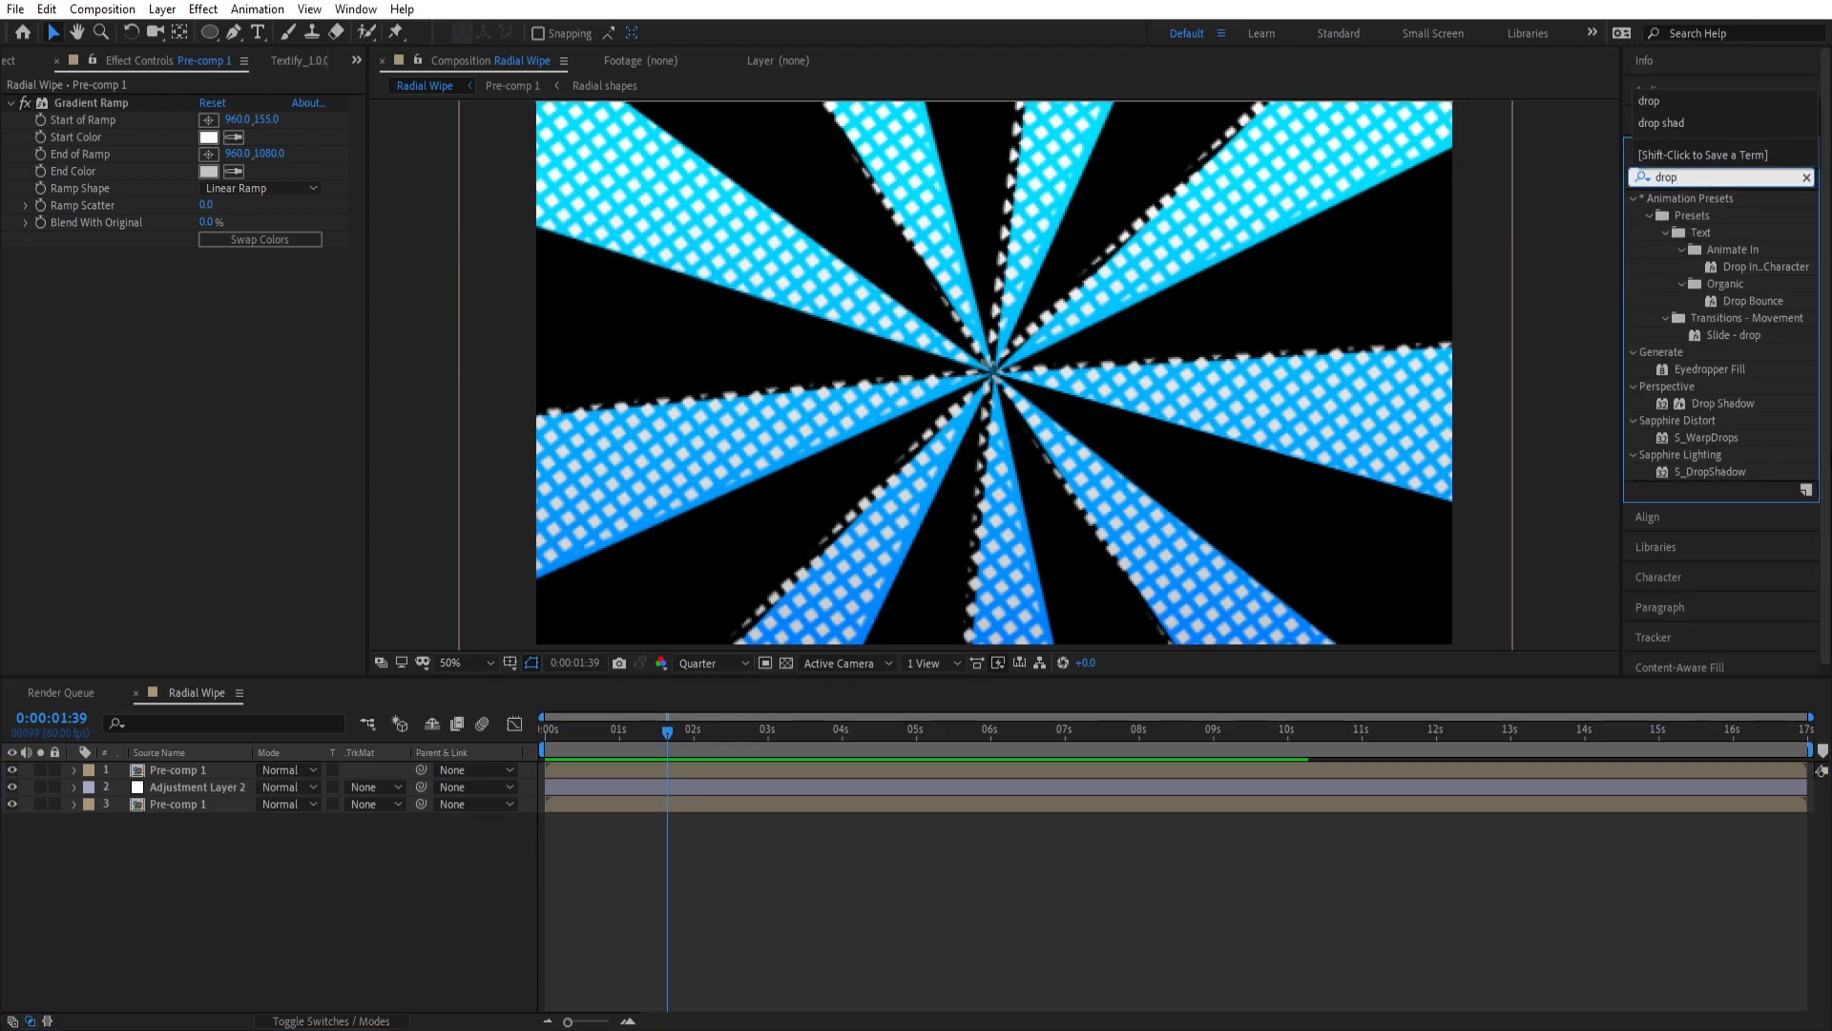
drag(1727, 403, 1118, 768)
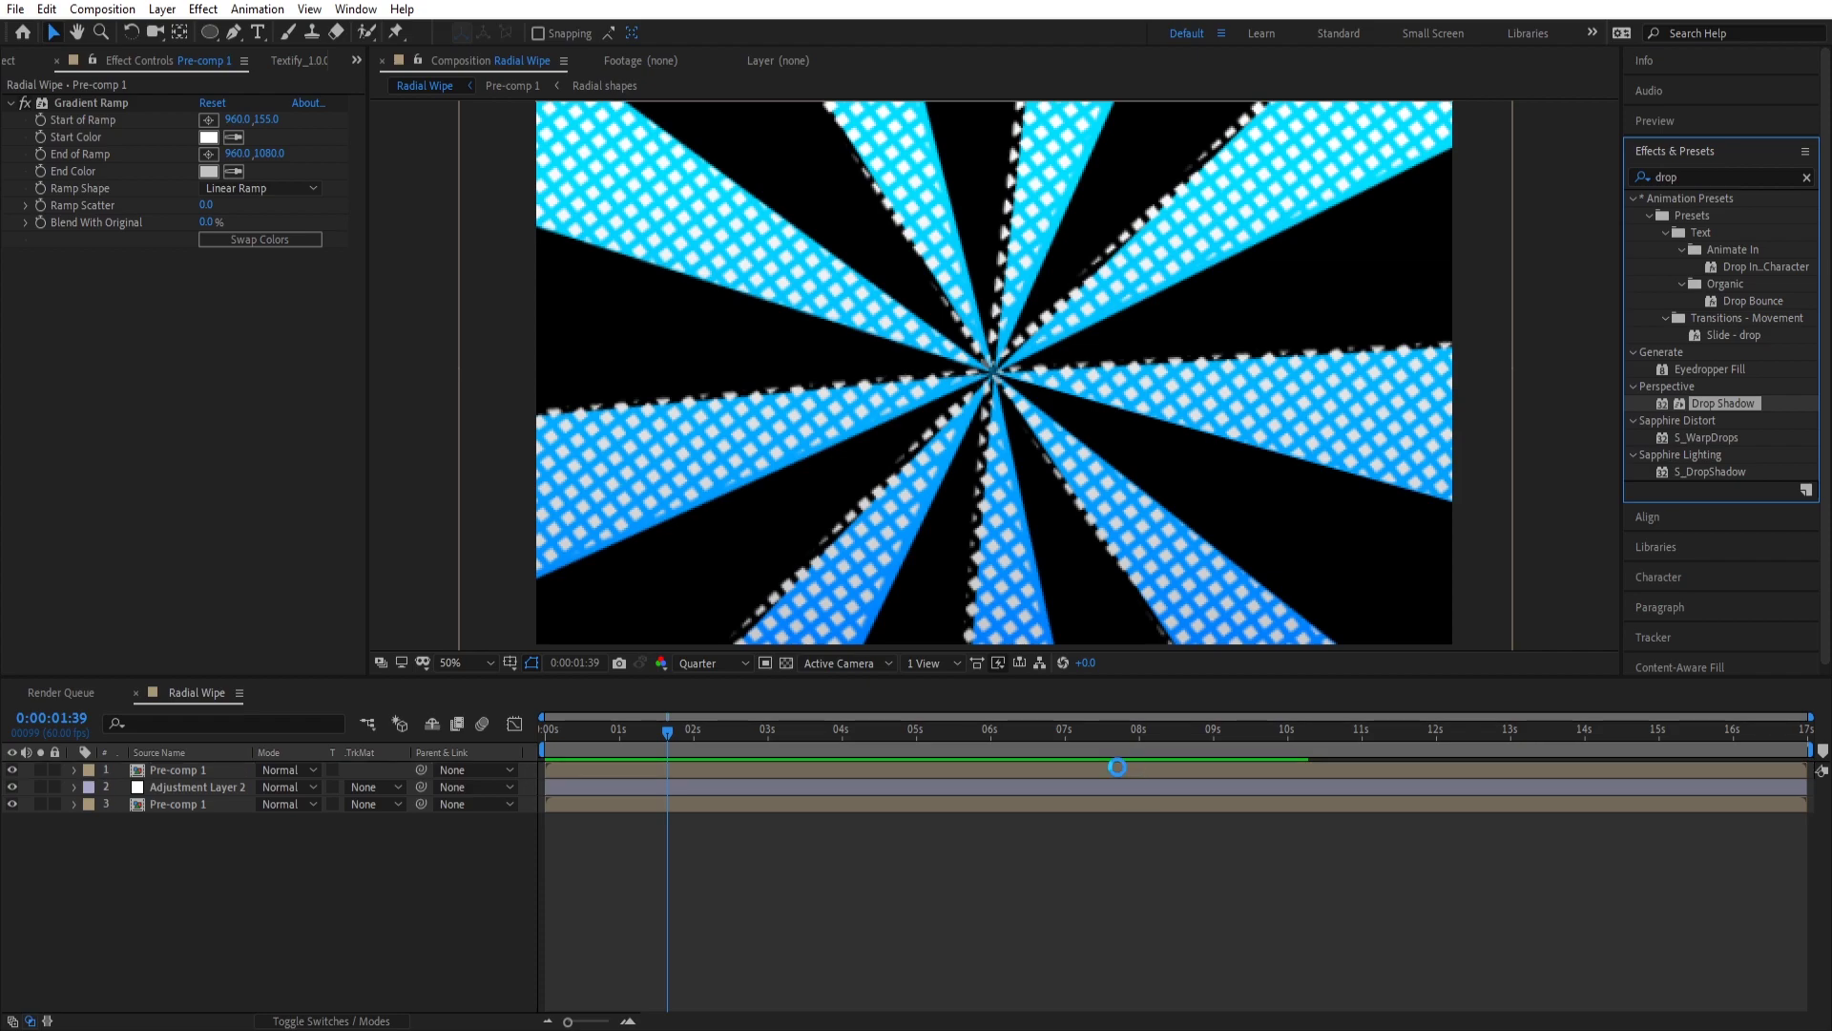
Step: Set the Drop Shadow to 39% opacity, 180° direction, distance 17 and softness 19, and copy it to the lower Pre-comp 1 layer
click(229, 558)
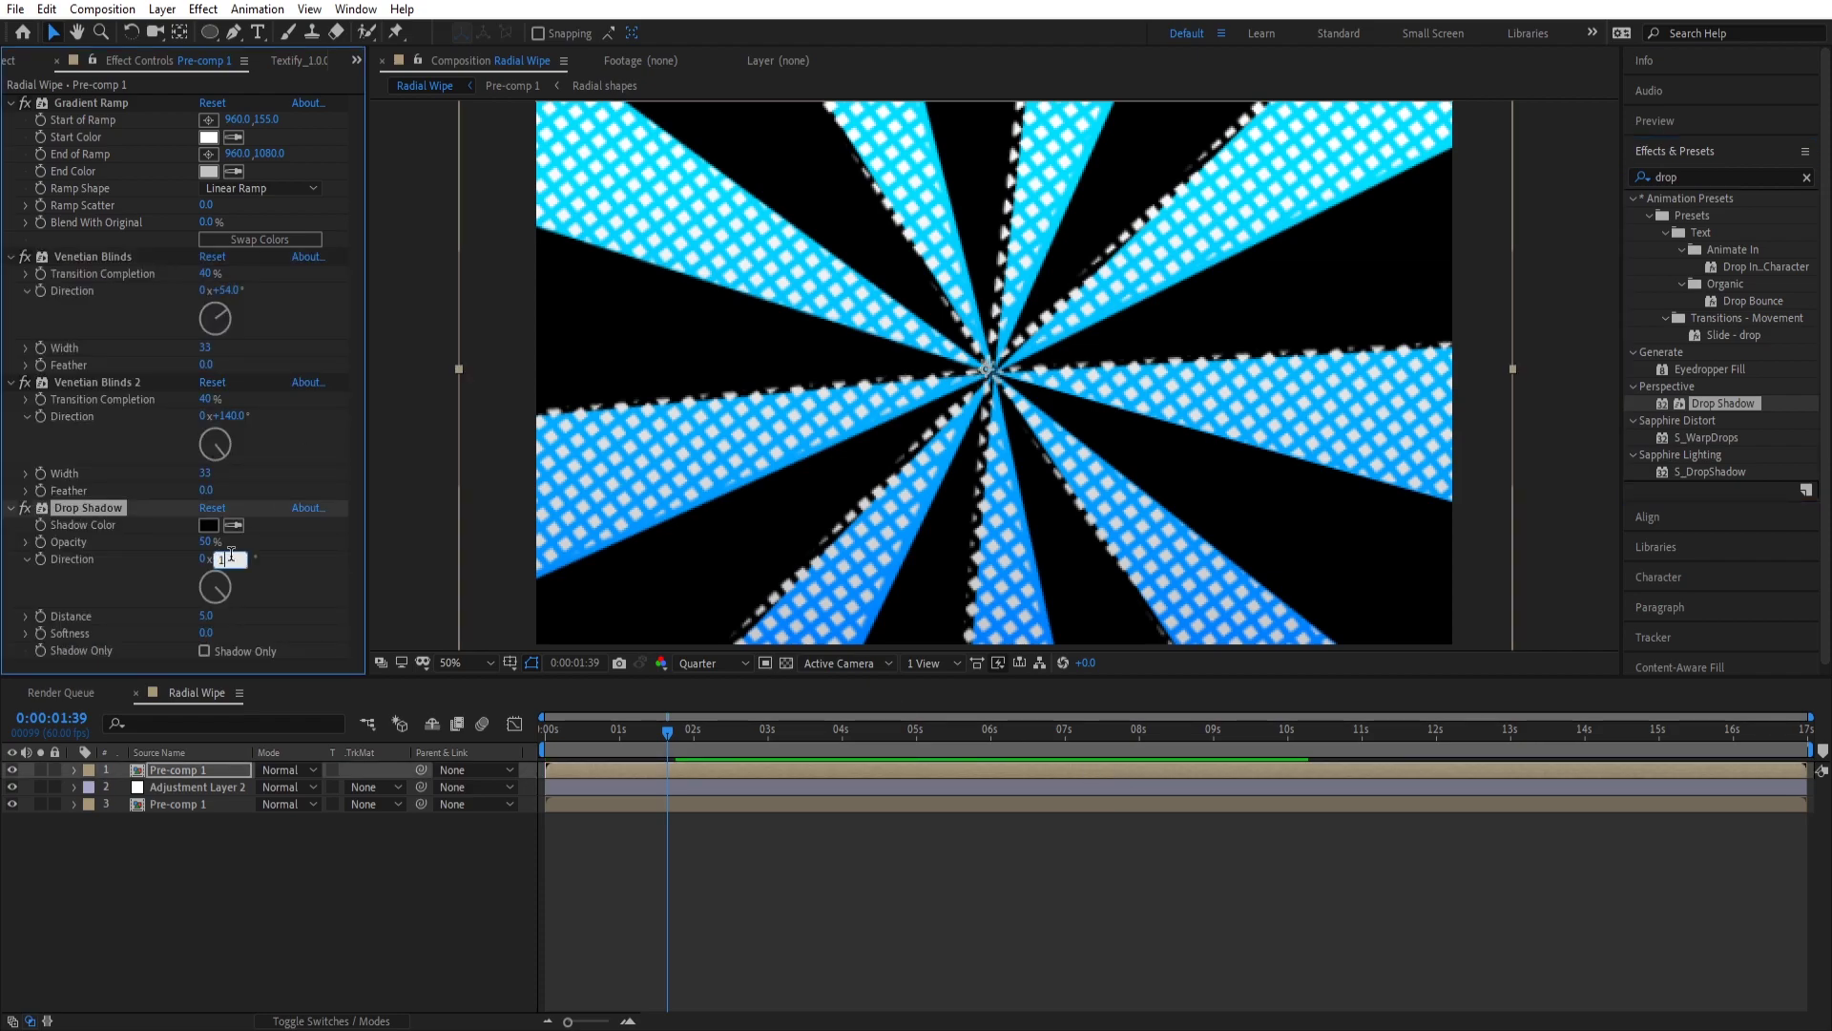
key(Return)
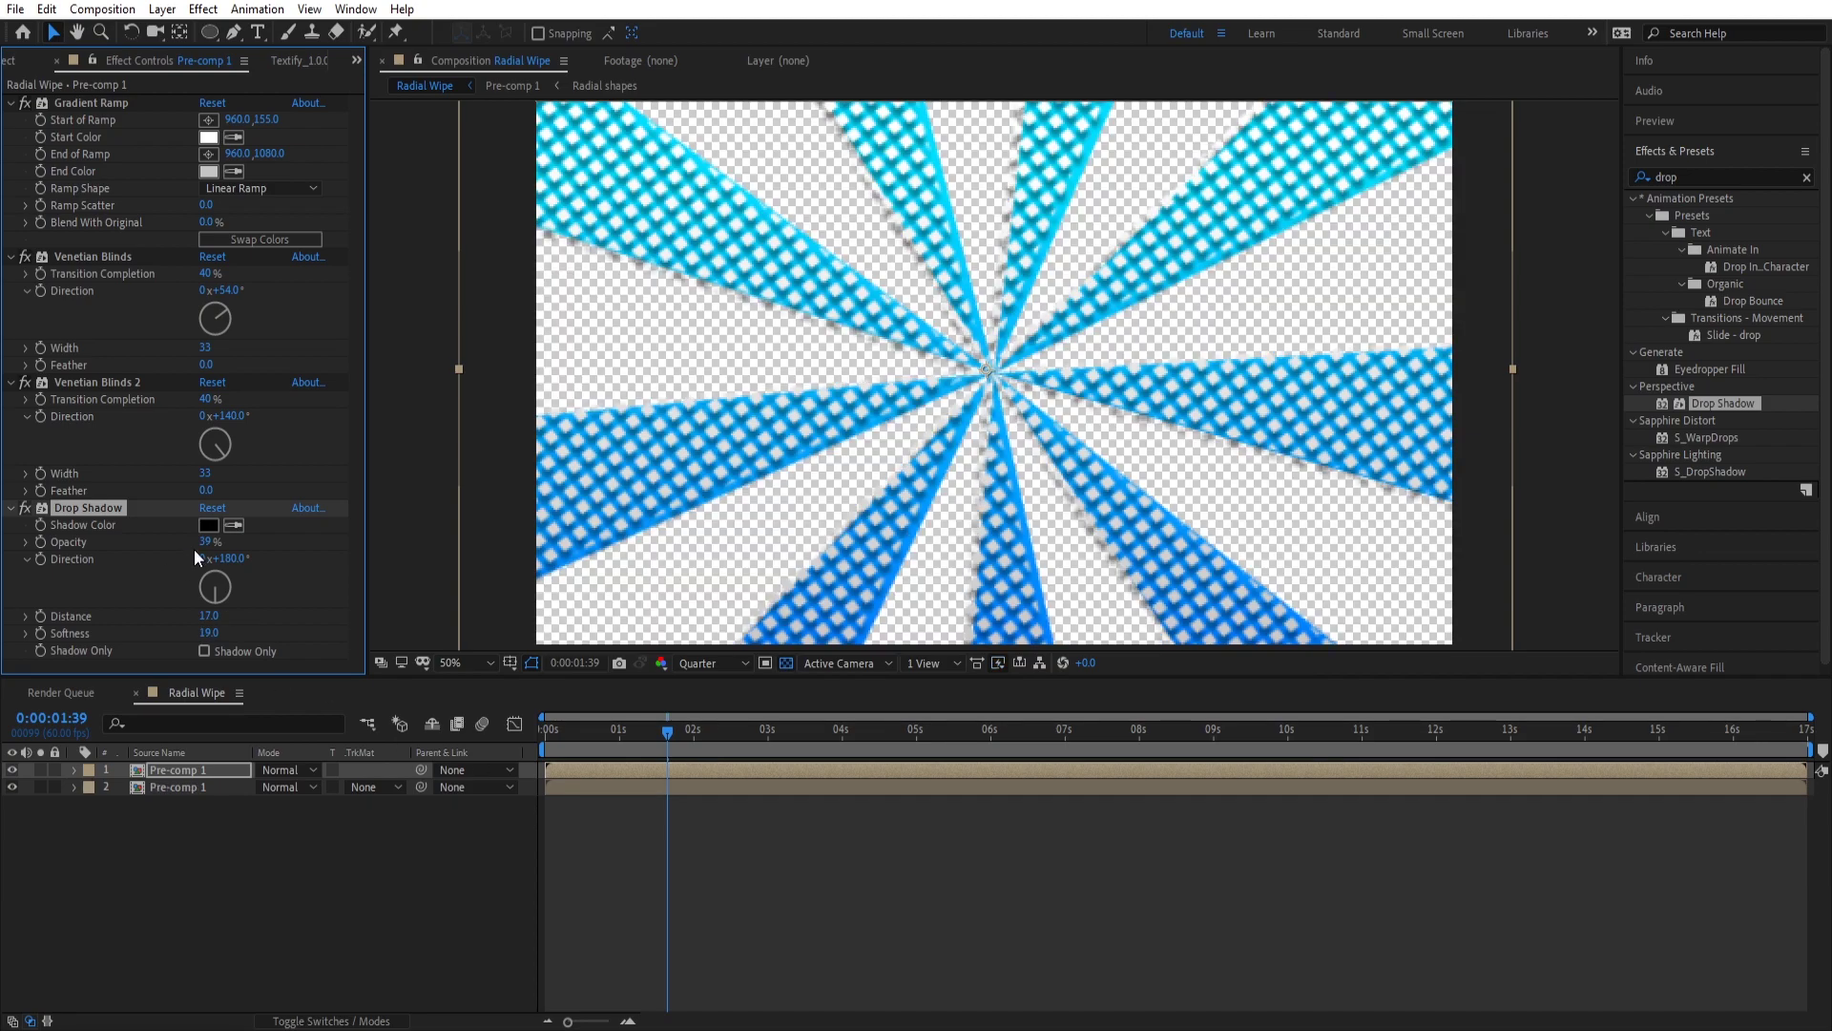
click(157, 780)
click(262, 855)
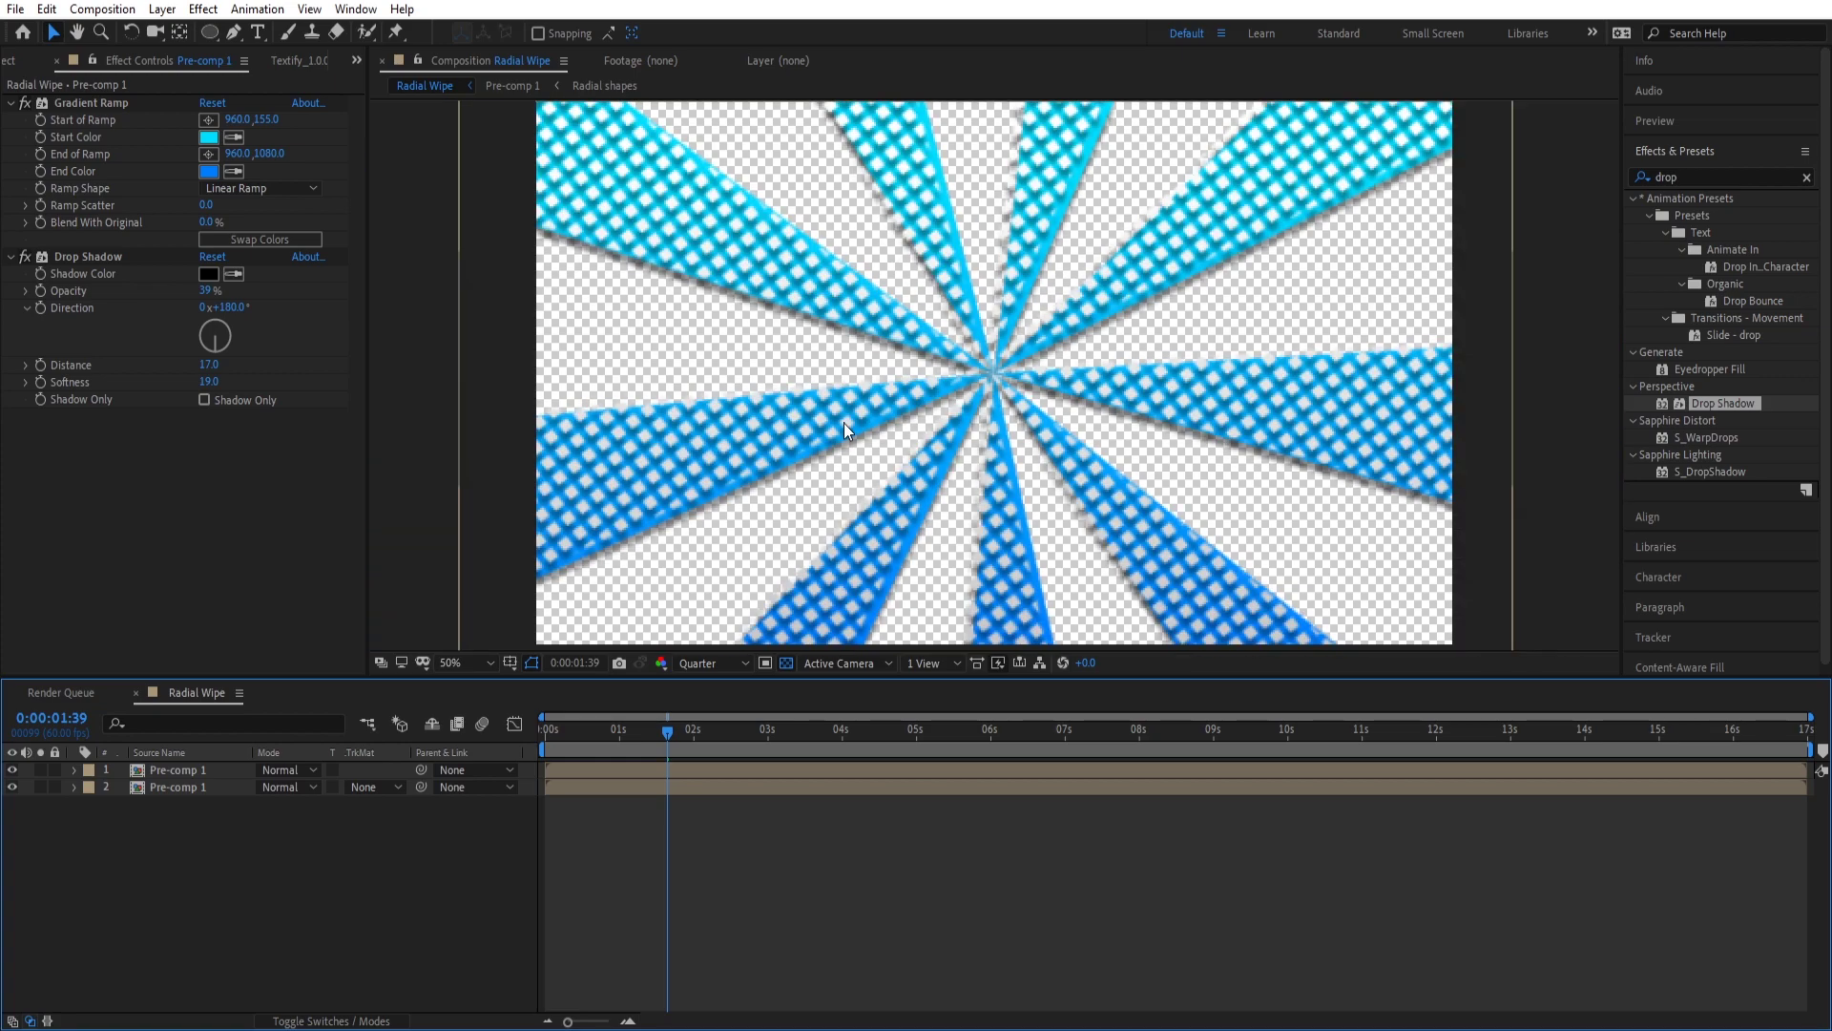